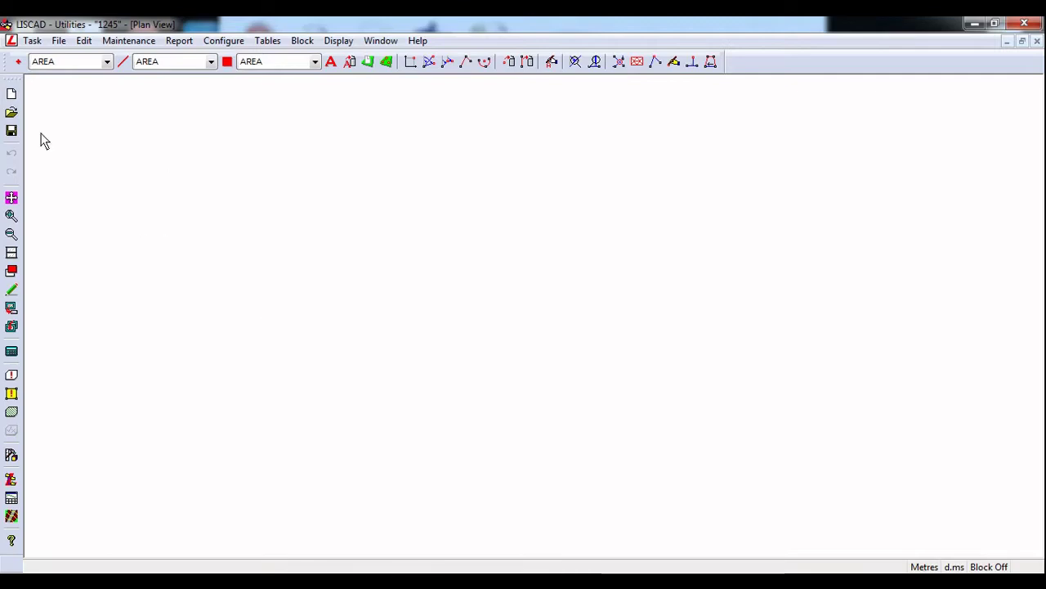
# Switch LISCAD from the Utilities task to the Computations task for job 1245.
pyautogui.click(32, 42)
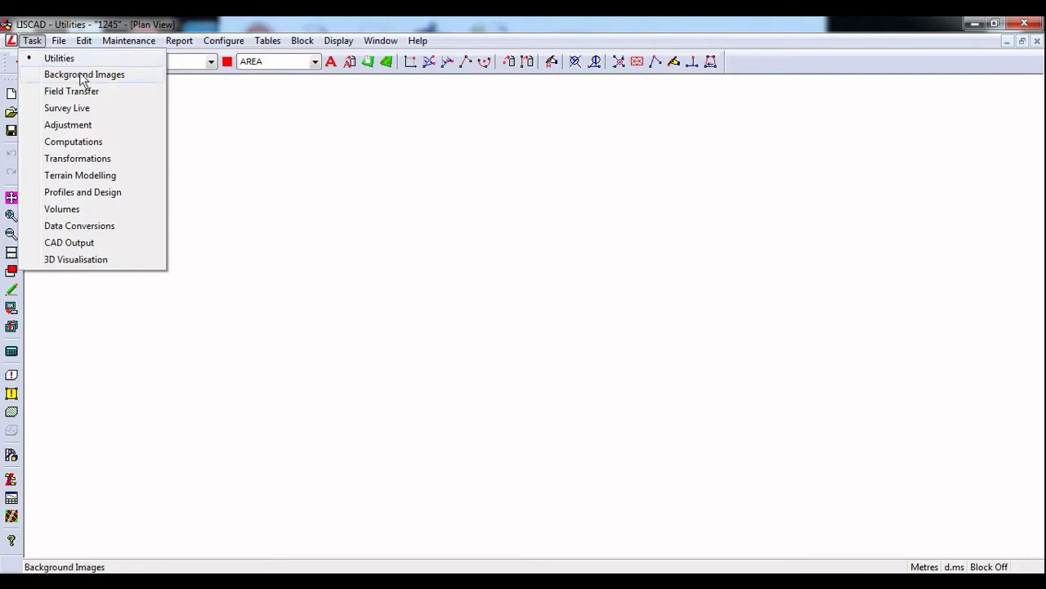
pyautogui.click(82, 142)
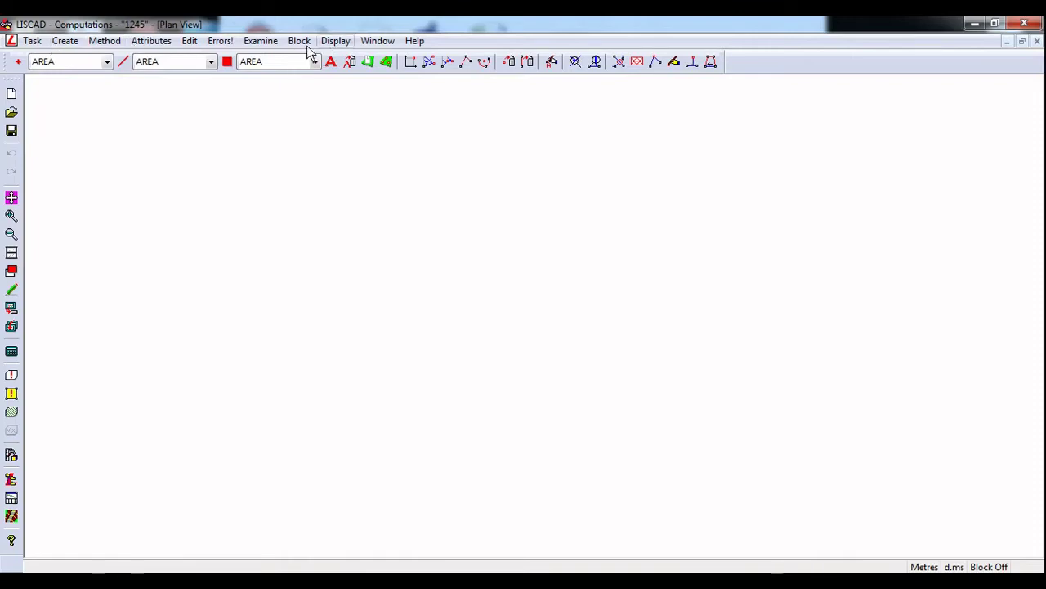
pyautogui.click(66, 41)
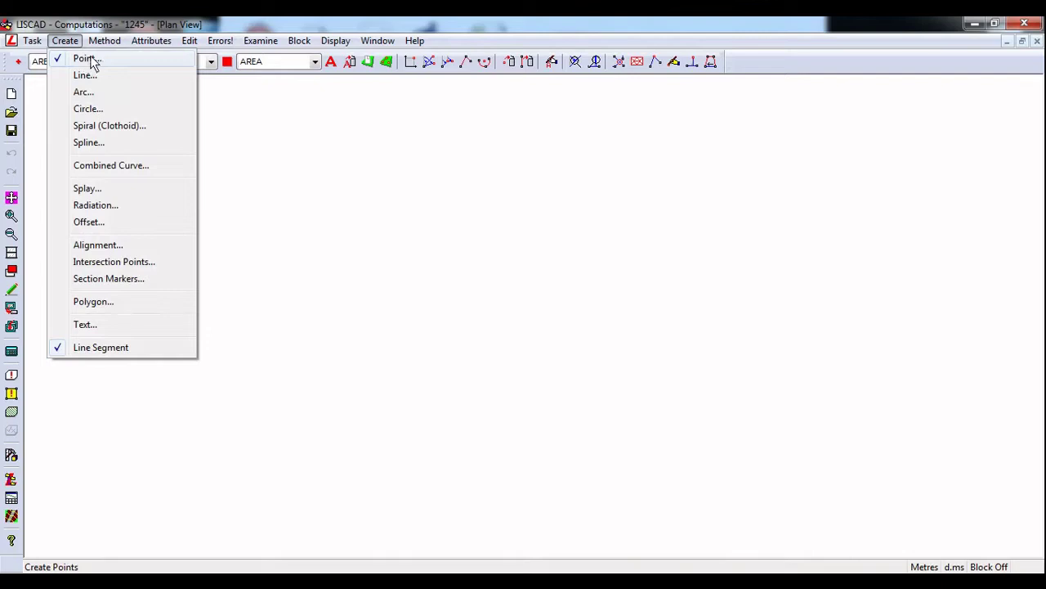
pyautogui.click(93, 60)
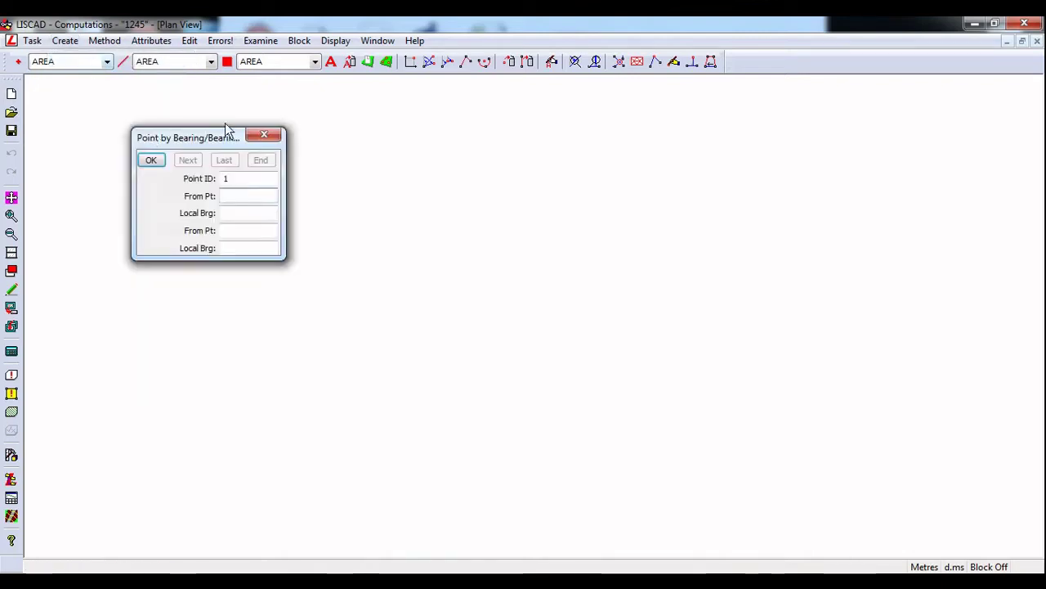
pyautogui.click(259, 135)
pyautogui.click(107, 42)
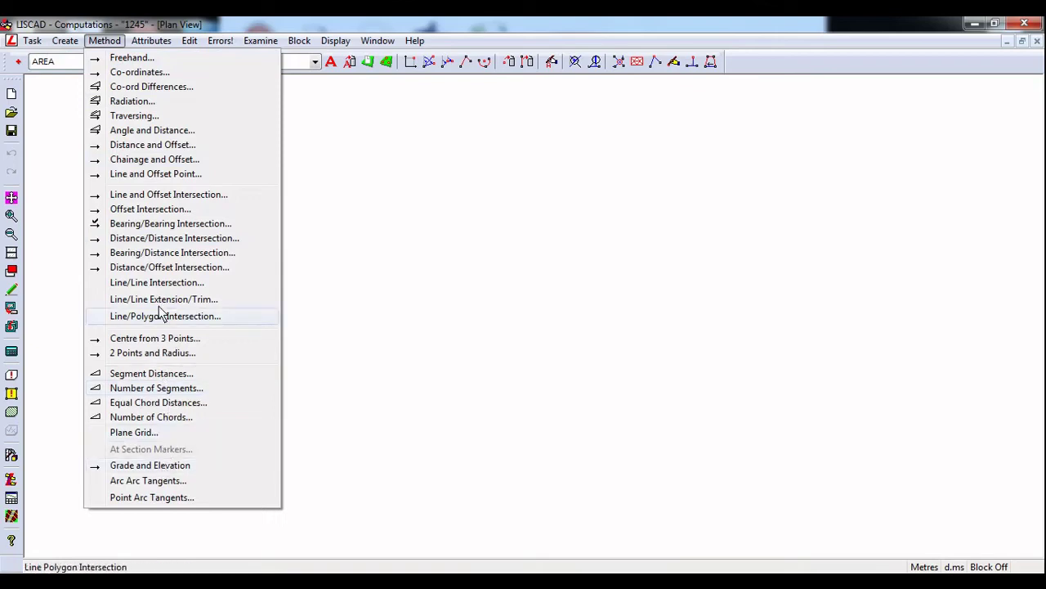
pyautogui.click(135, 59)
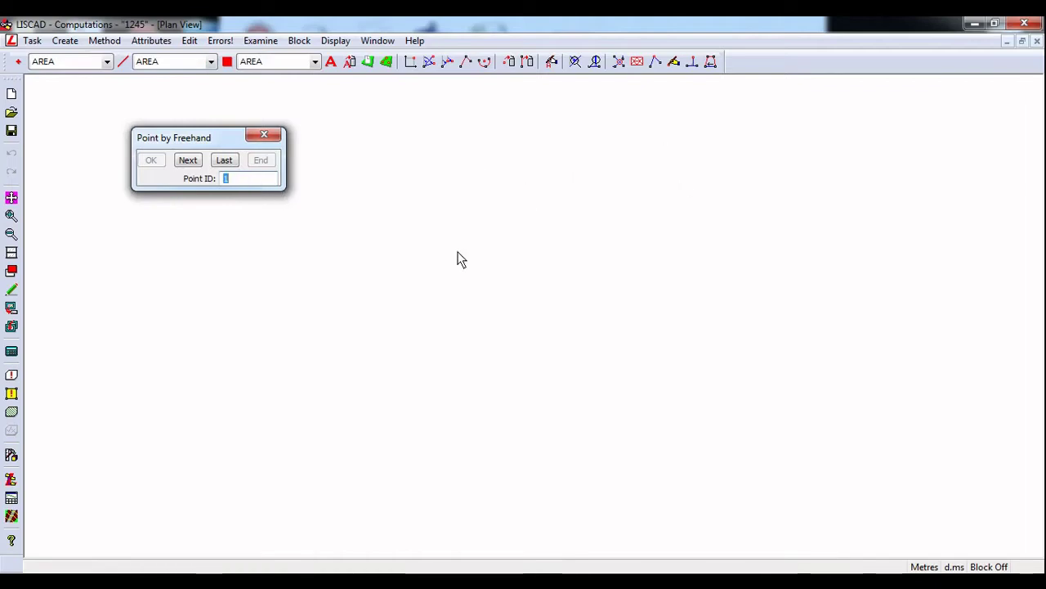
pyautogui.click(535, 317)
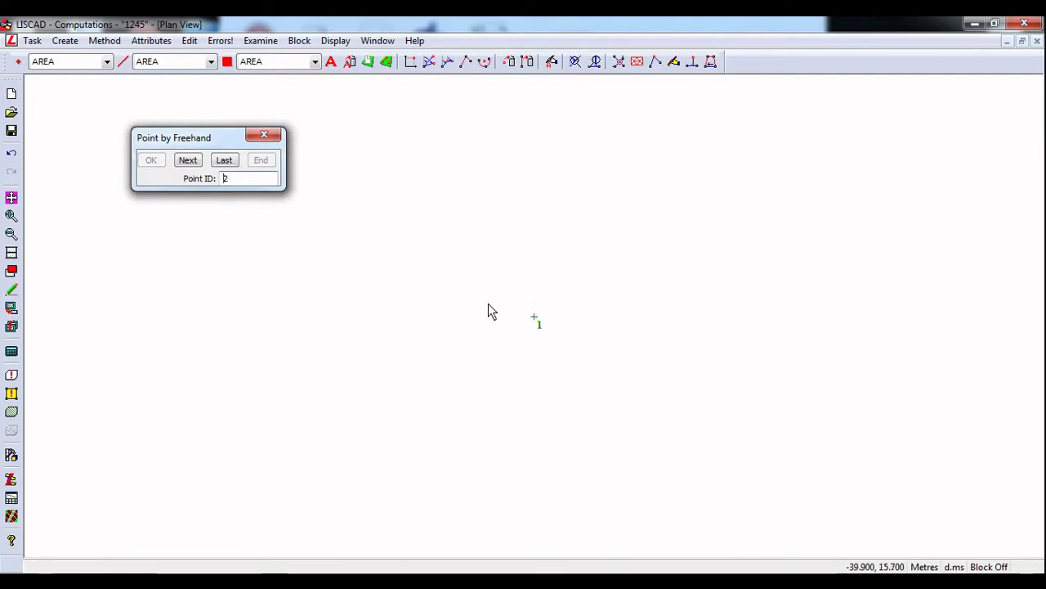
pyautogui.click(272, 135)
pyautogui.hotkey('ctrl', 'z')
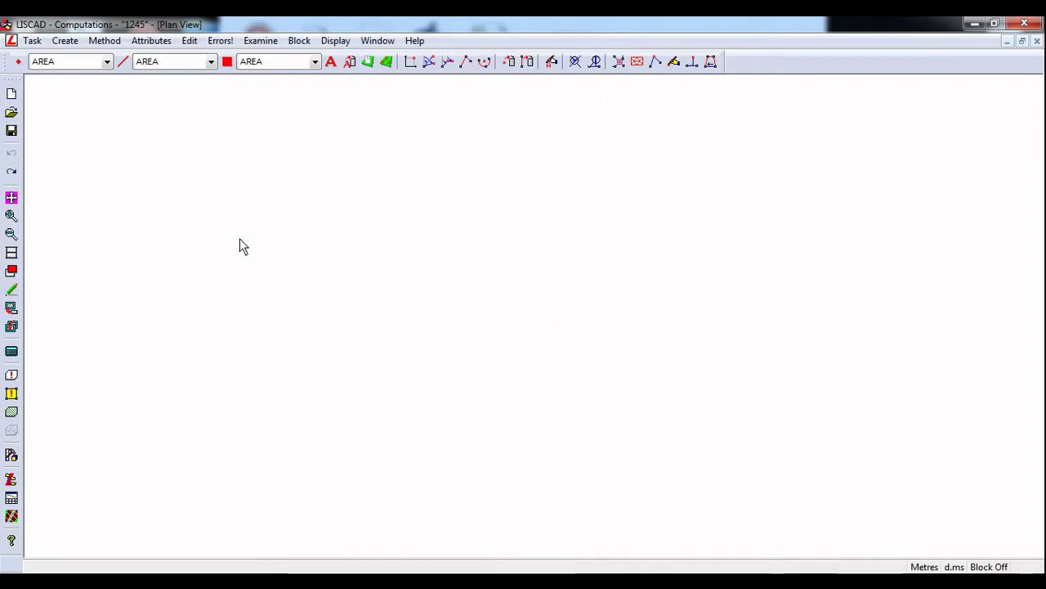
# Place point 1 freehand near the plan centre in the OF-PT group, then close the freehand dialog.
pyautogui.click(71, 63)
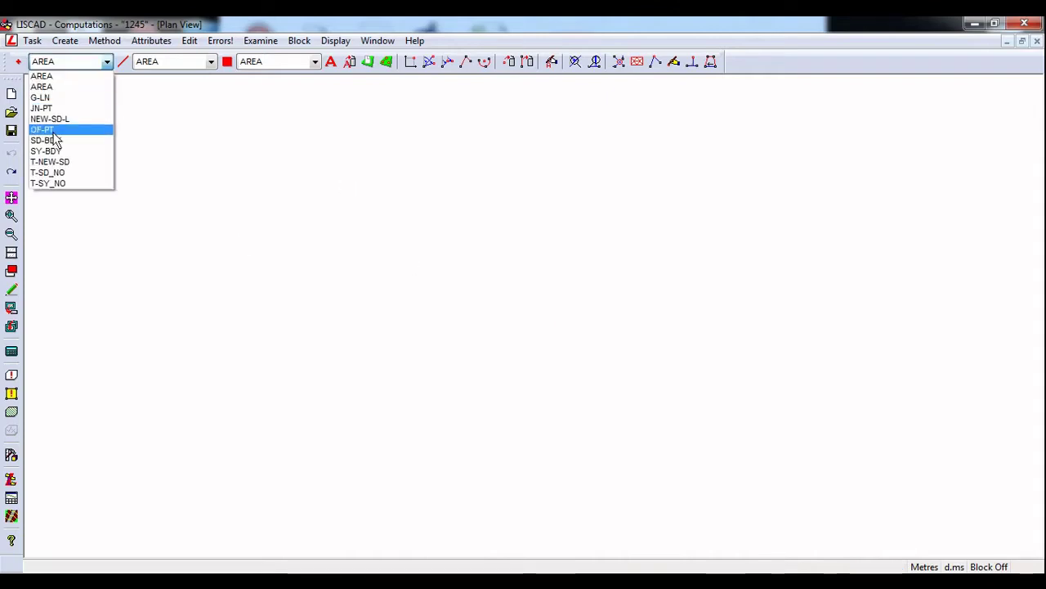
pyautogui.click(54, 130)
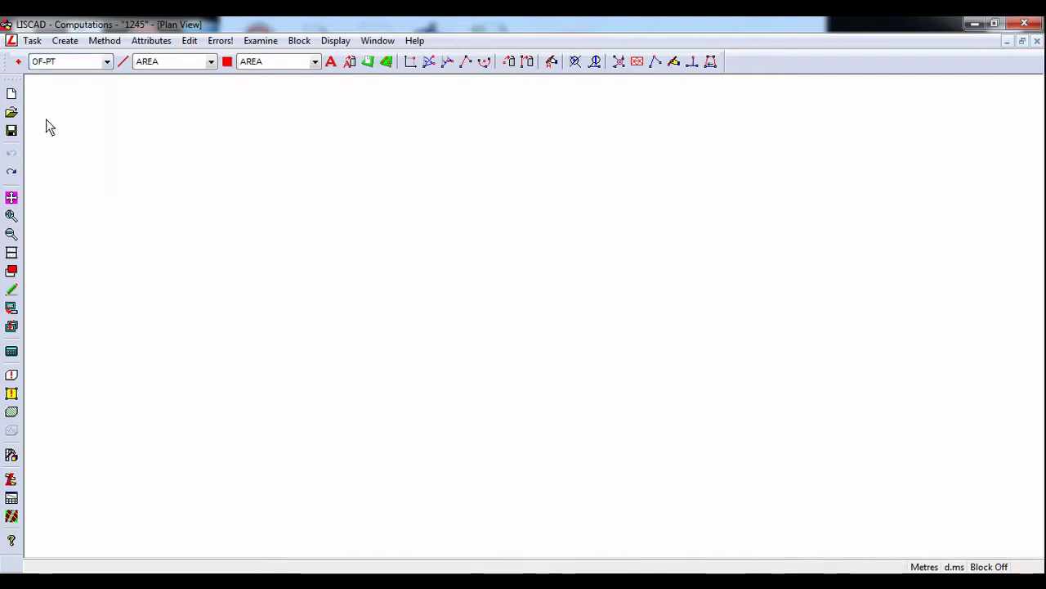
pyautogui.click(104, 40)
pyautogui.click(127, 58)
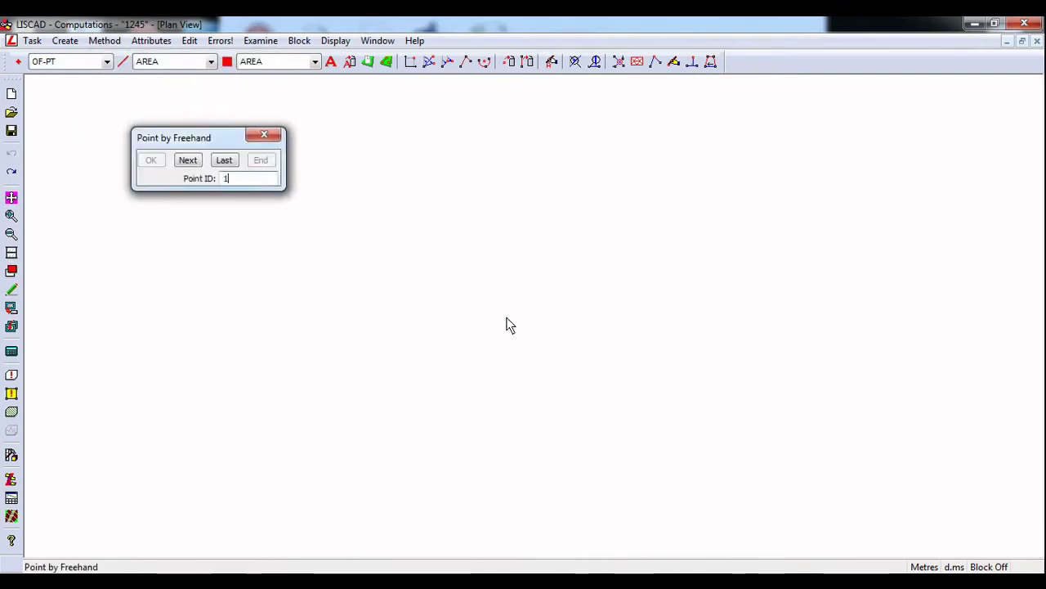
pyautogui.click(533, 317)
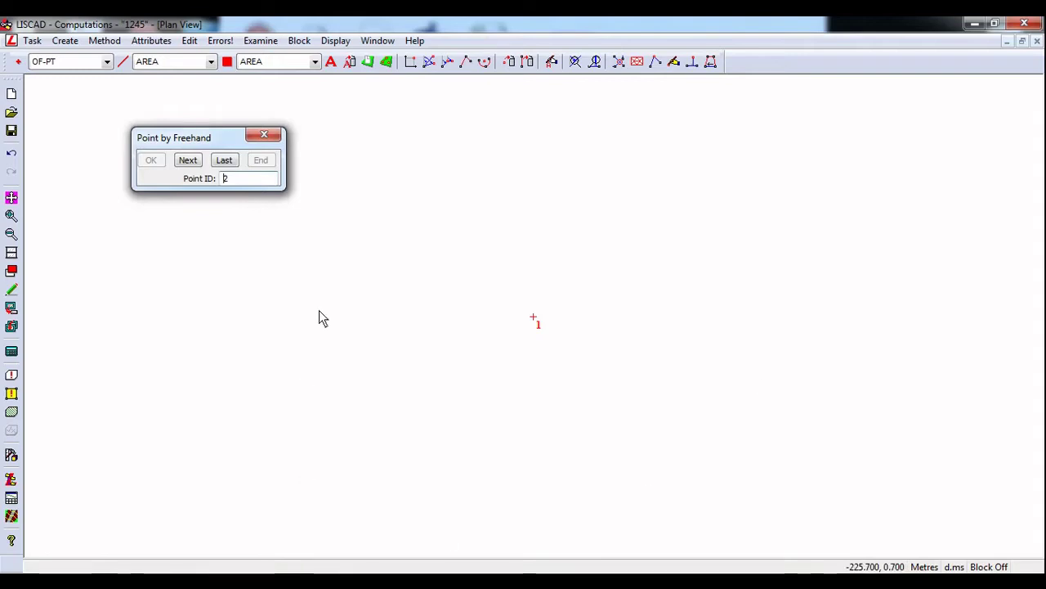
pyautogui.click(265, 134)
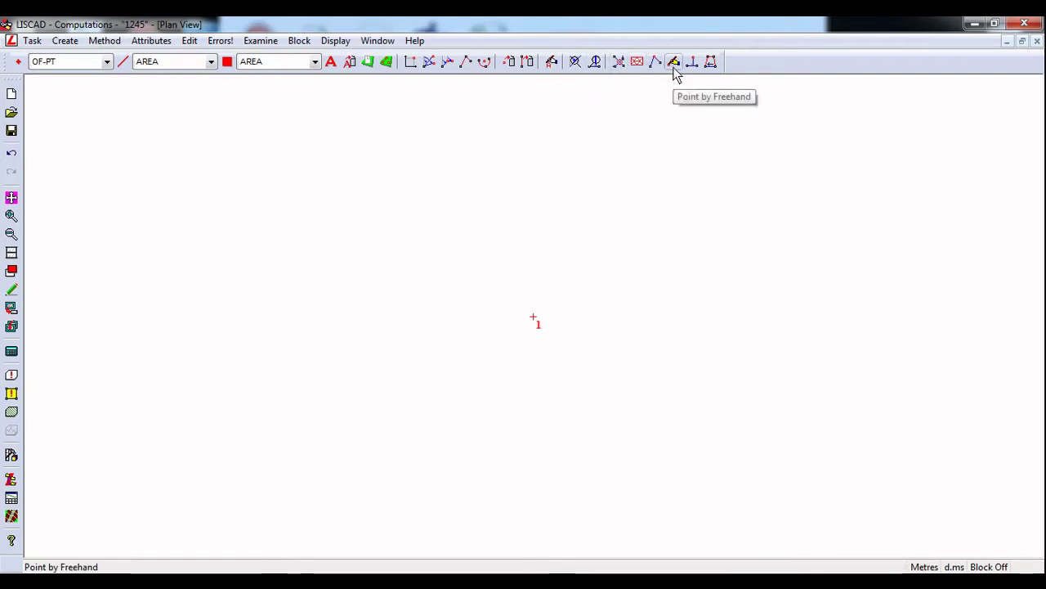
# Create point 2 by co-ordinates at East 100, North 100.
pyautogui.click(105, 41)
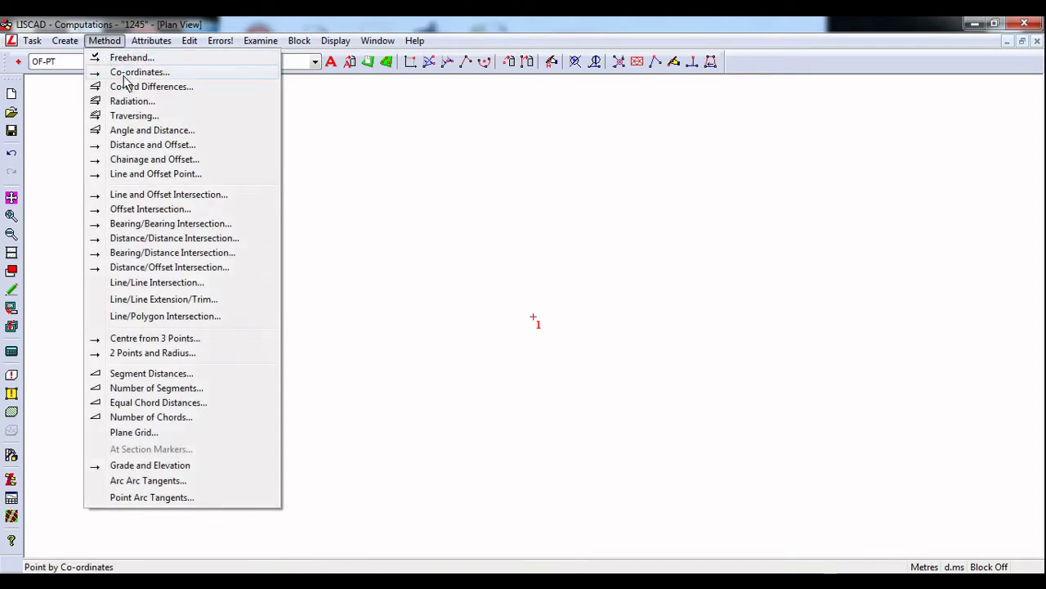
pyautogui.click(124, 74)
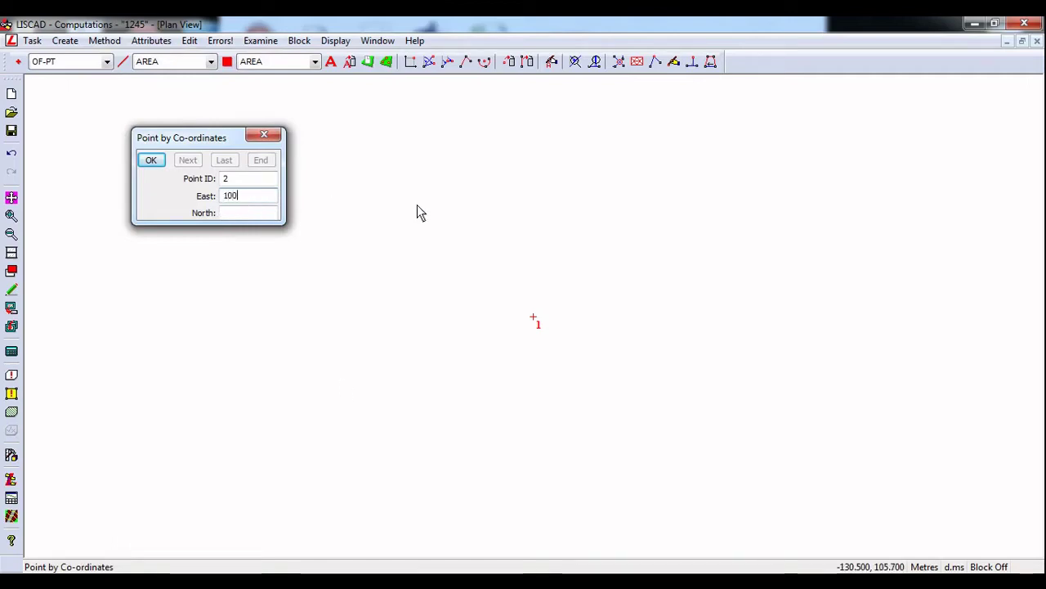
pyautogui.press('Tab')
pyautogui.write('100')
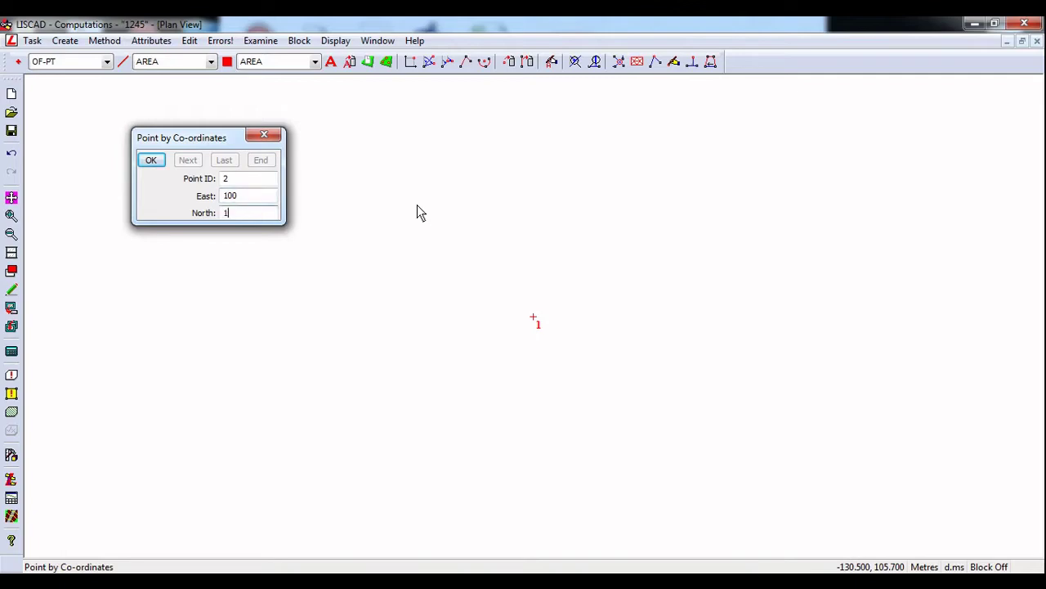
pyautogui.click(151, 161)
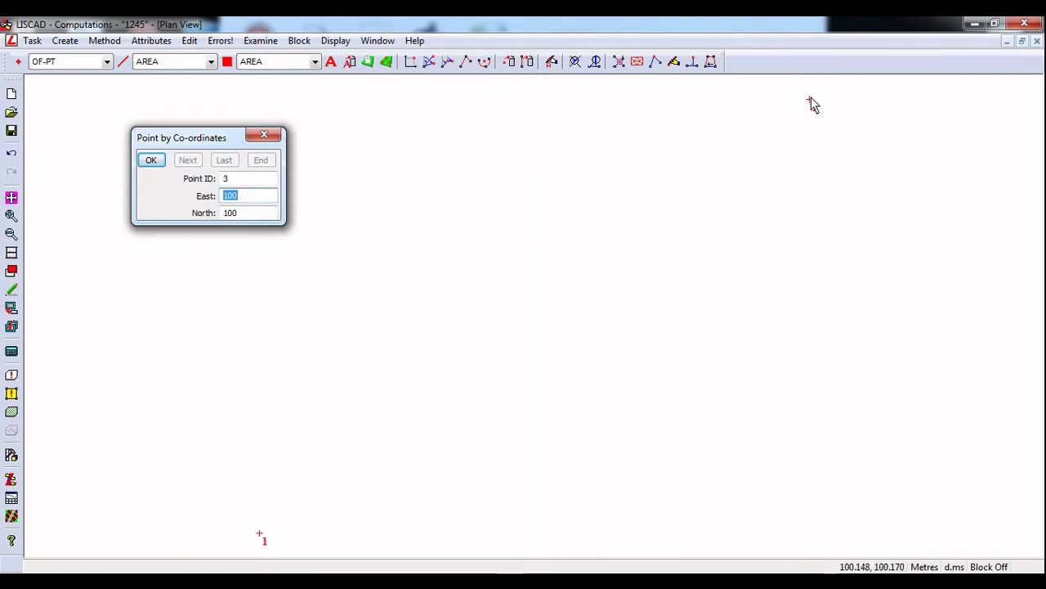
pyautogui.click(262, 41)
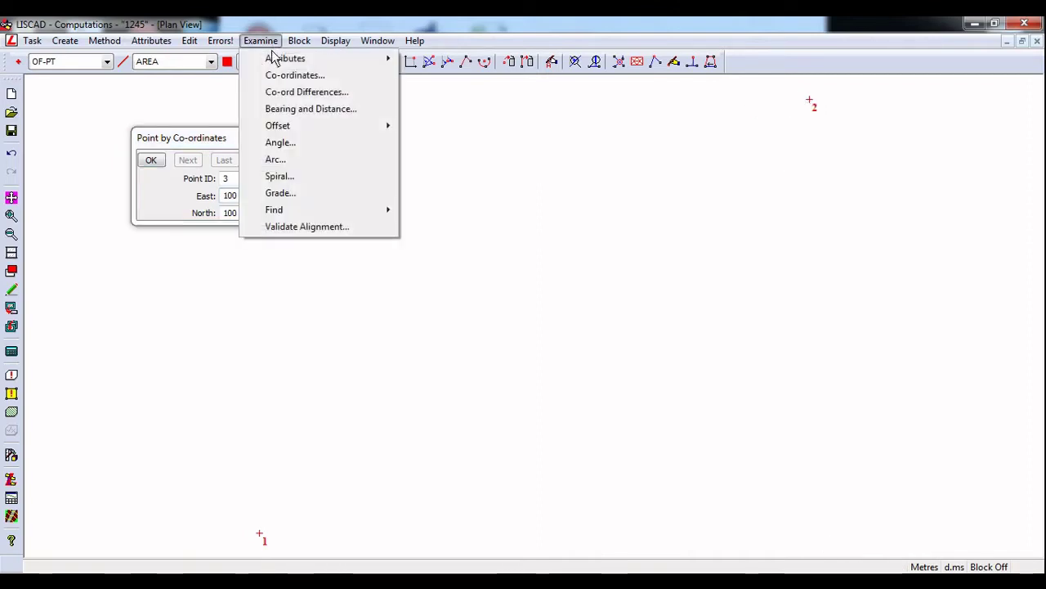
pyautogui.moveTo(290, 59)
pyautogui.click(435, 58)
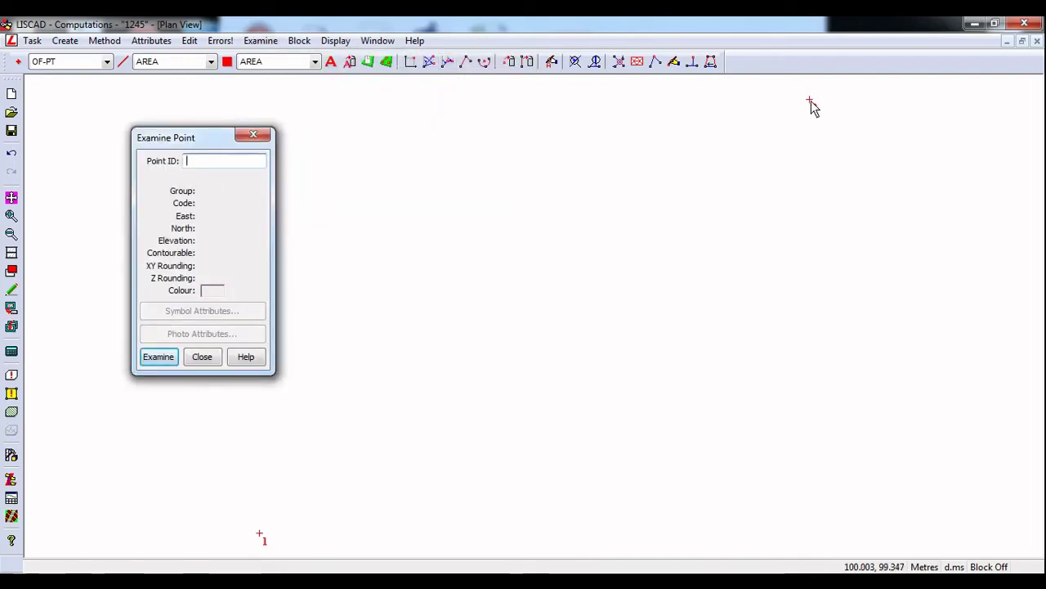
pyautogui.click(810, 104)
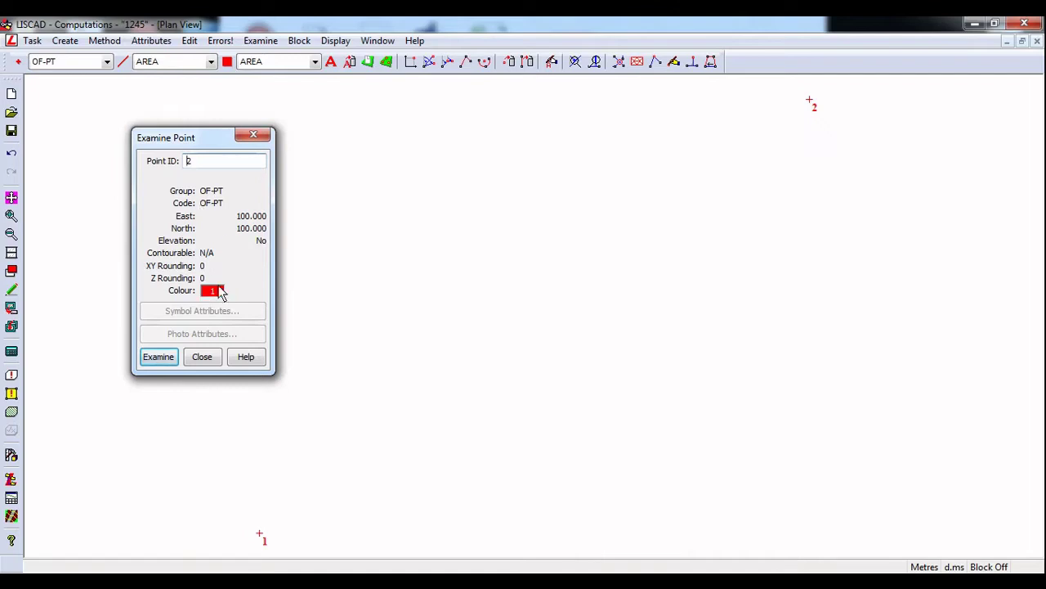
pyautogui.click(260, 138)
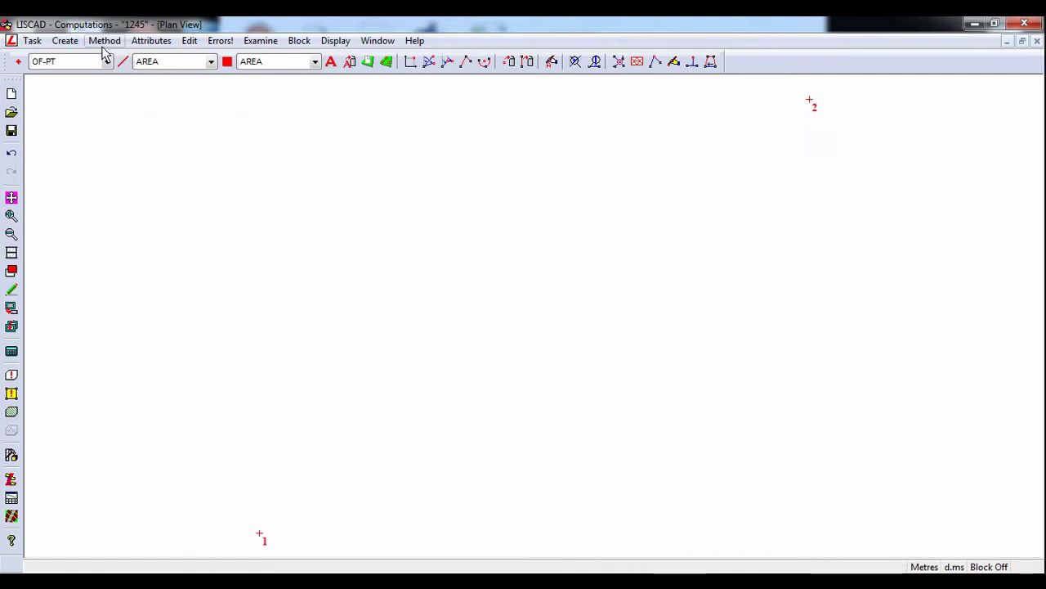
# Compute point 3 from point 2 by co-ordinate differences (East +100, North −50), then frame points 2 and 3.
pyautogui.click(104, 40)
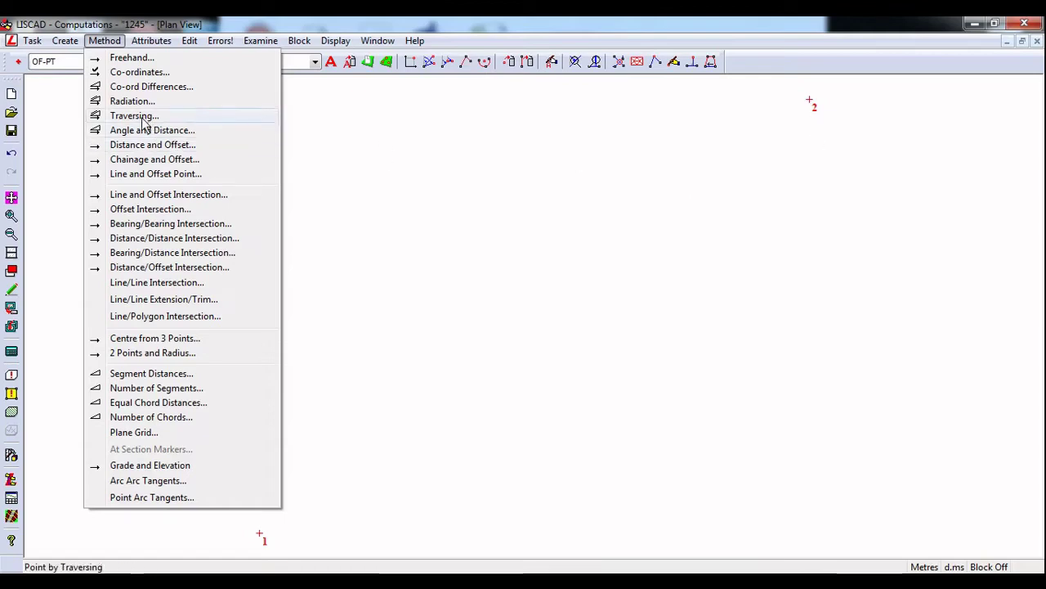
pyautogui.click(151, 86)
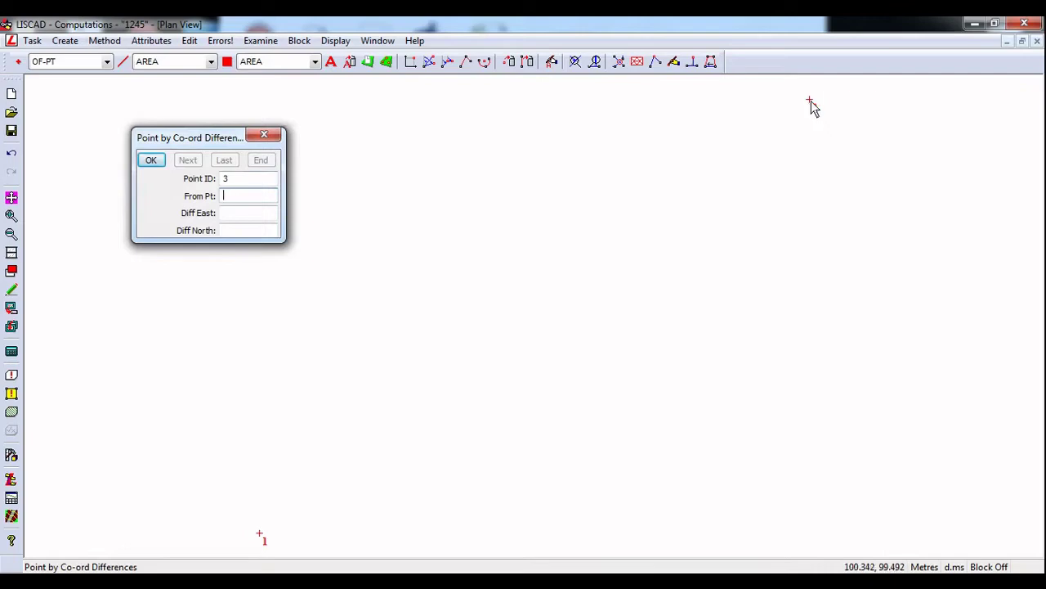
pyautogui.click(807, 104)
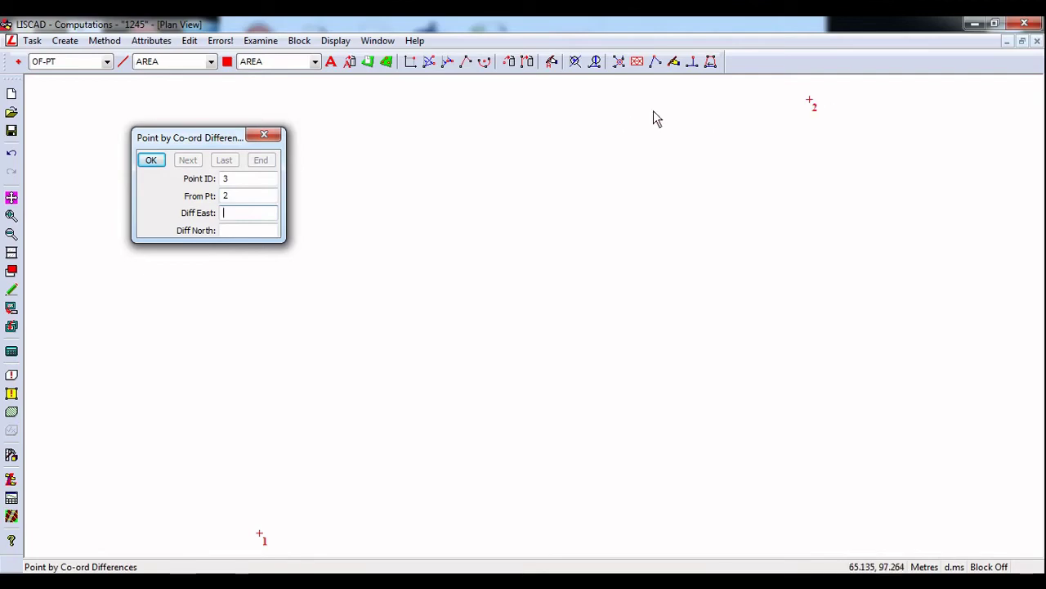
pyautogui.write('100')
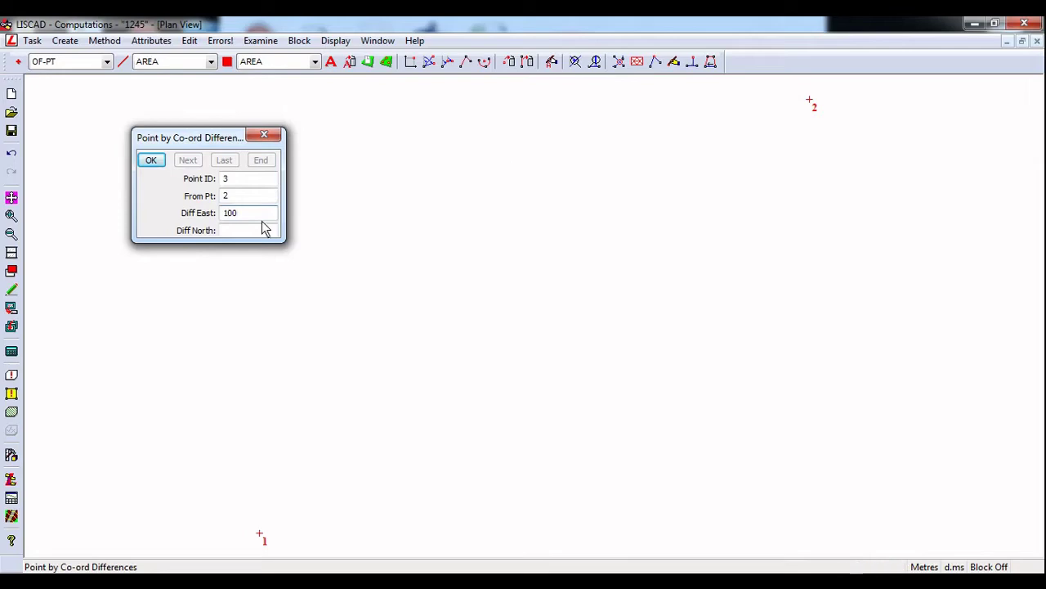
pyautogui.click(246, 231)
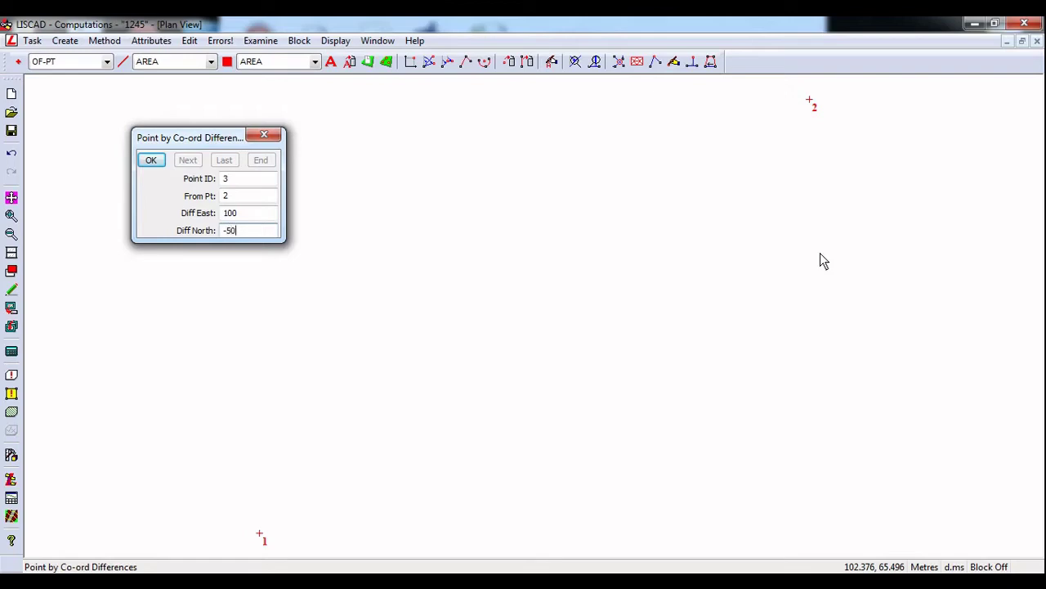
pyautogui.click(151, 161)
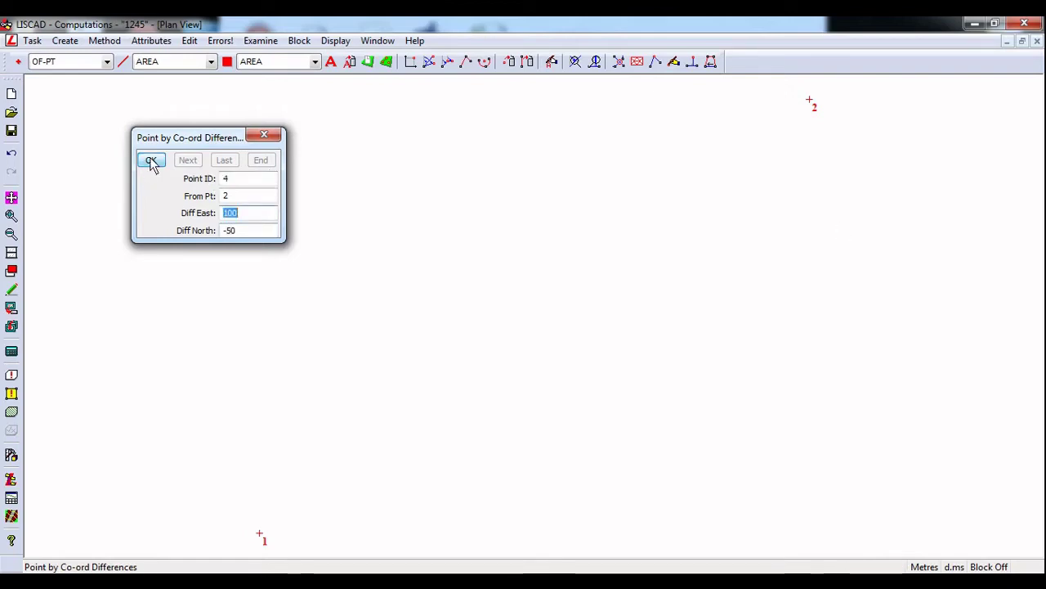
pyautogui.click(12, 198)
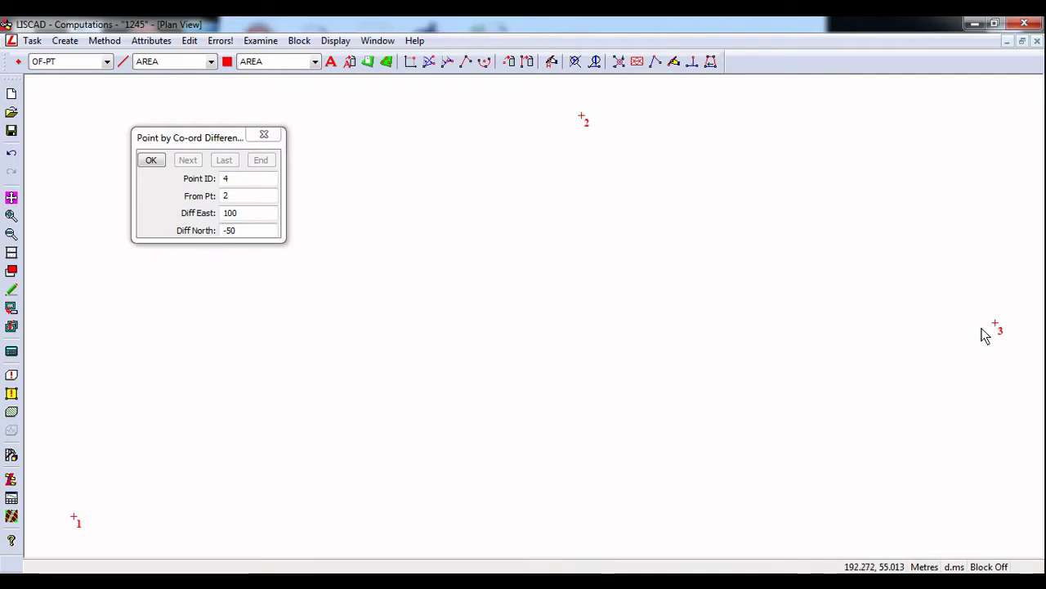
pyautogui.moveTo(852, 252); pyautogui.dragTo(724, 283, button='middle')
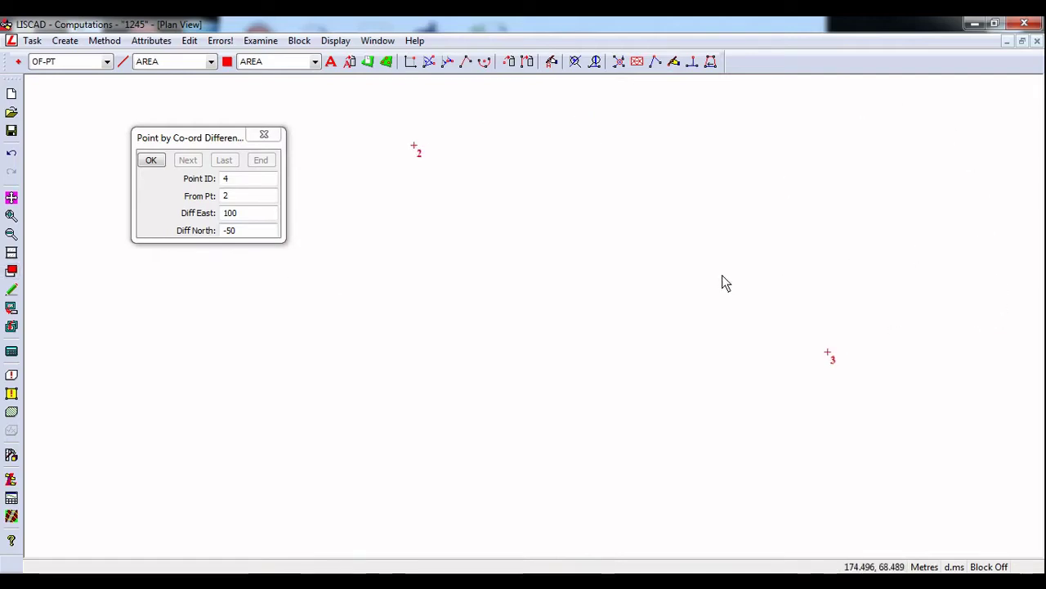
# Compute point 4 by radiation from point 2 at bearing 45° and distance 20.
pyautogui.click(269, 135)
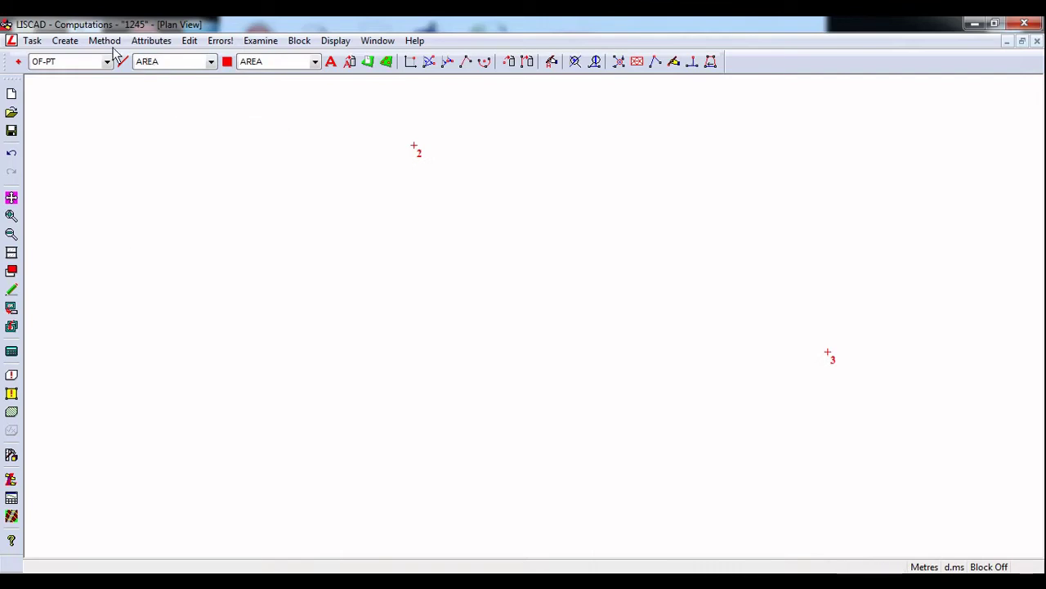
pyautogui.click(104, 40)
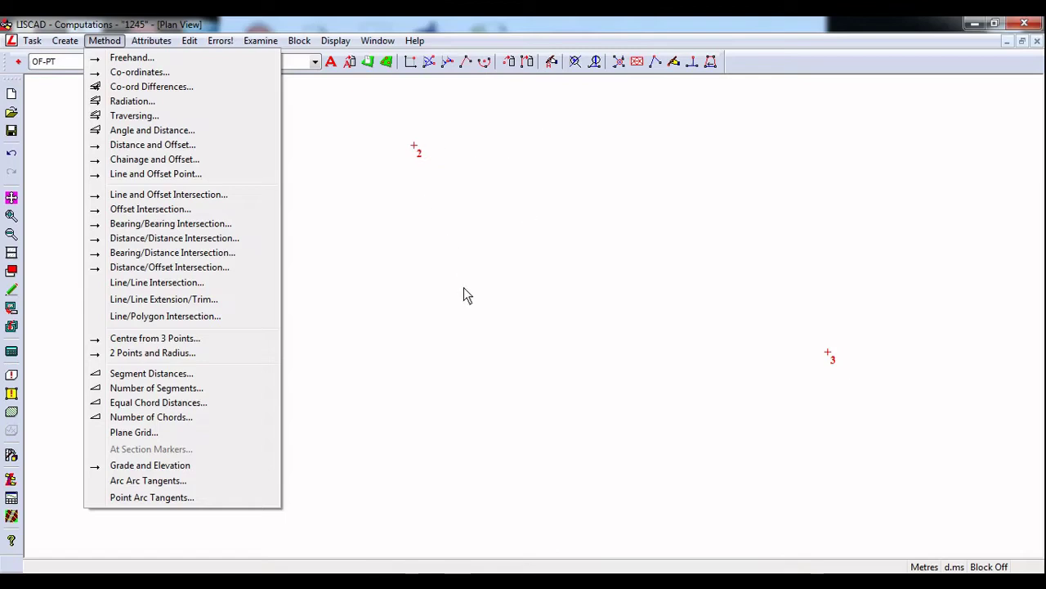
pyautogui.click(133, 102)
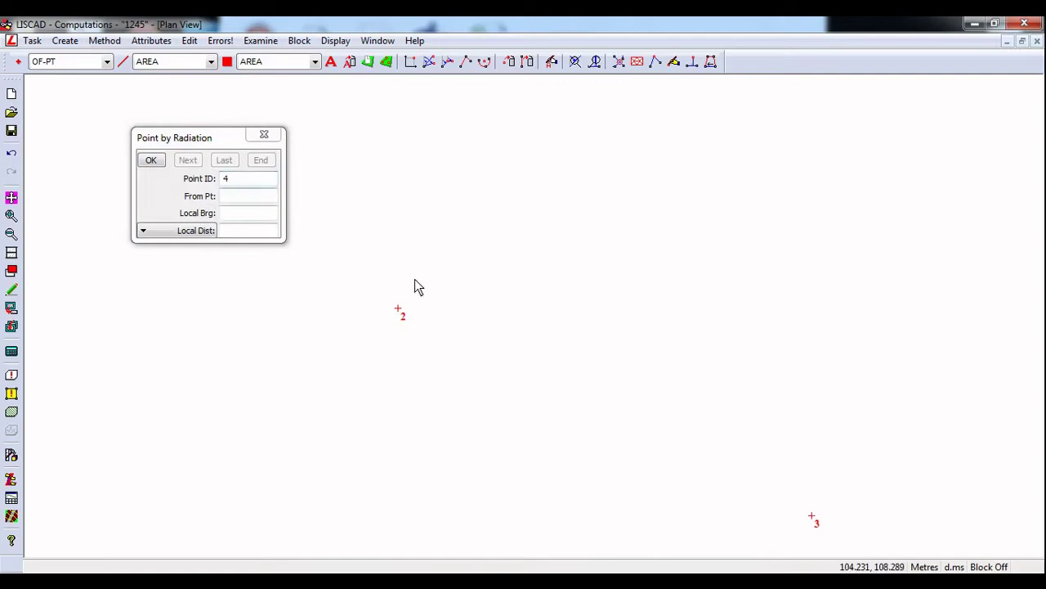
pyautogui.click(400, 314)
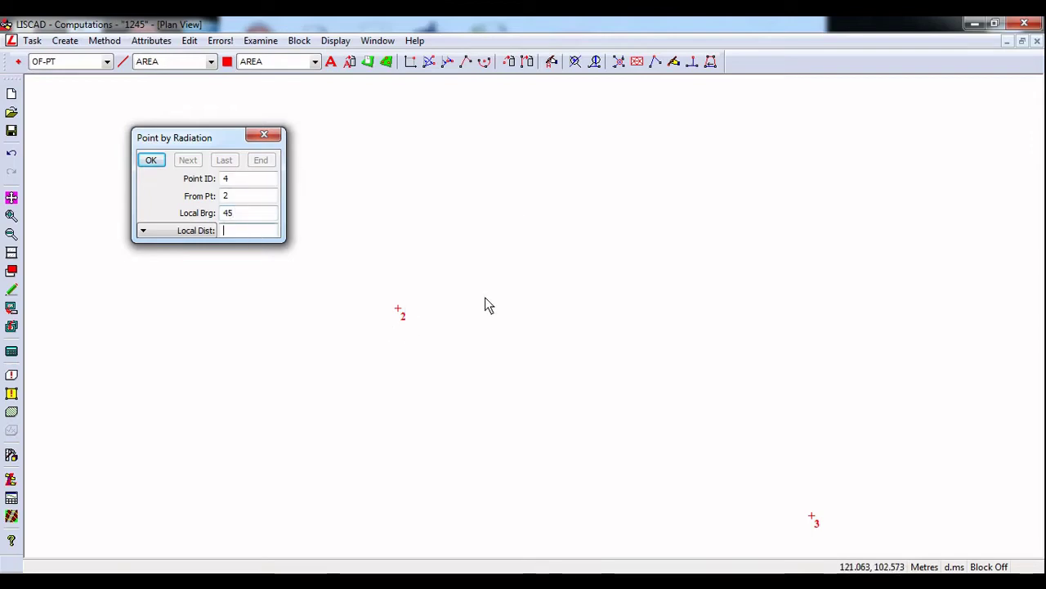
pyautogui.write('0')
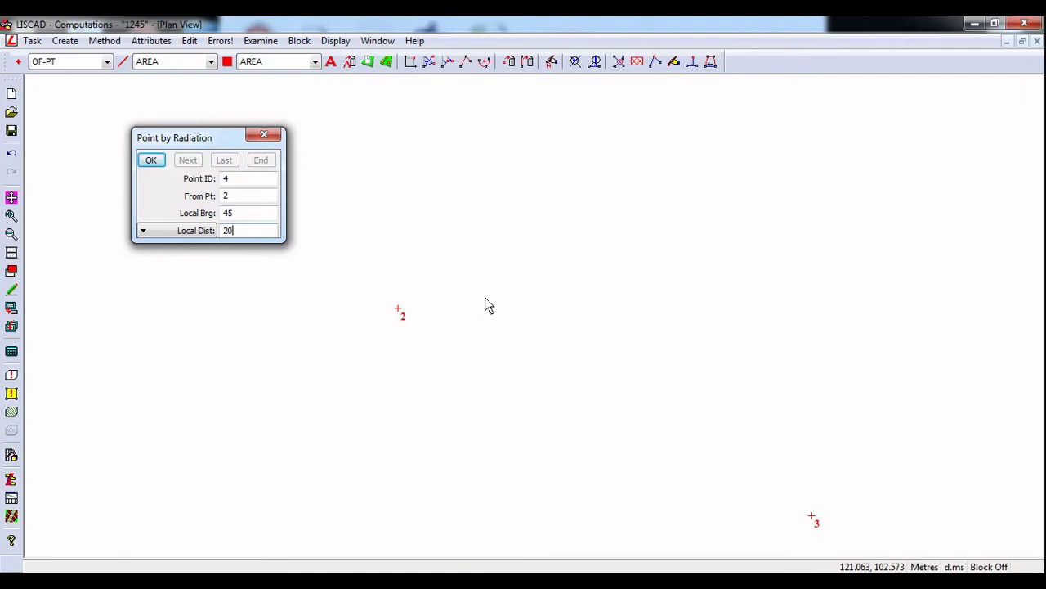
pyautogui.click(151, 161)
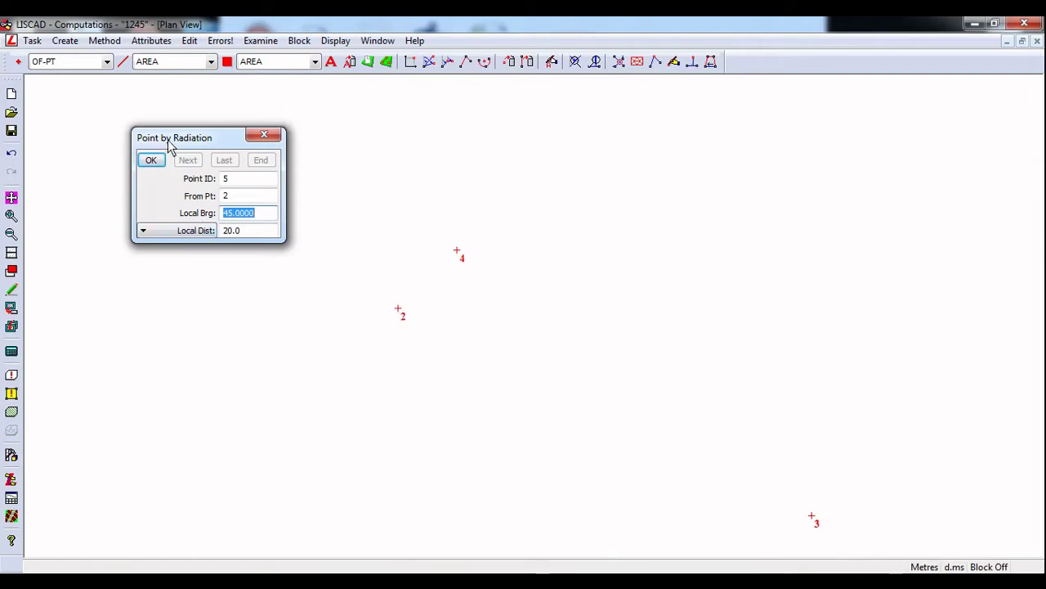
pyautogui.click(263, 134)
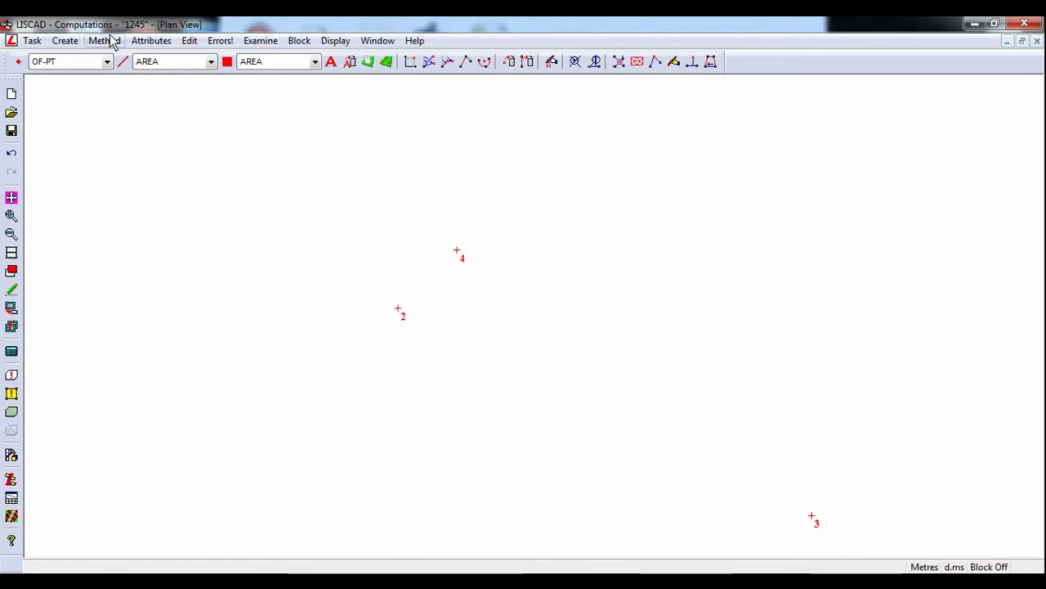
# Reopen the radiation entry and close it again without adding a point.
pyautogui.click(106, 40)
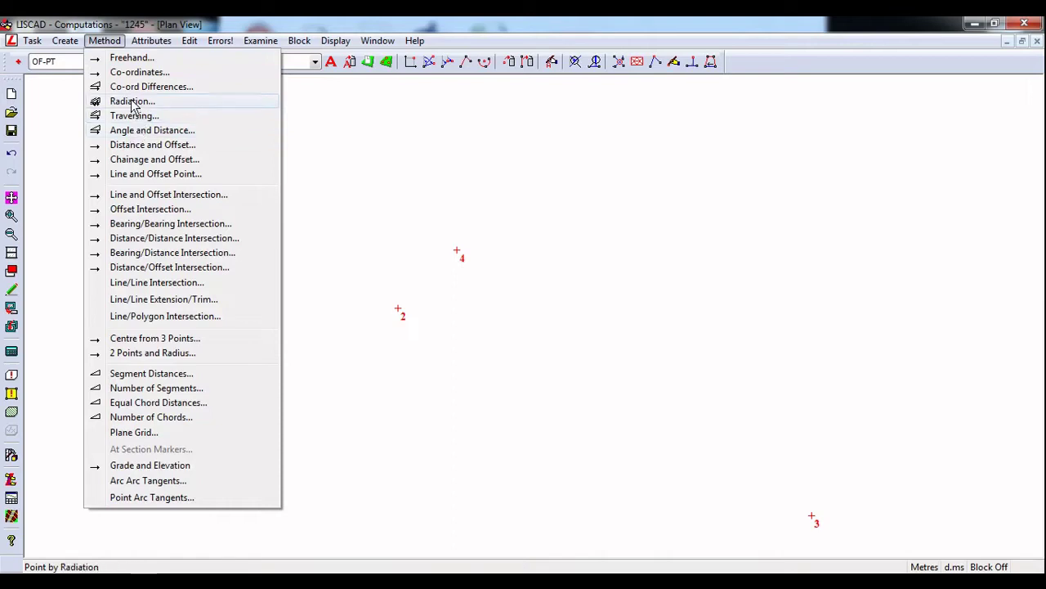
pyautogui.click(131, 101)
pyautogui.click(253, 196)
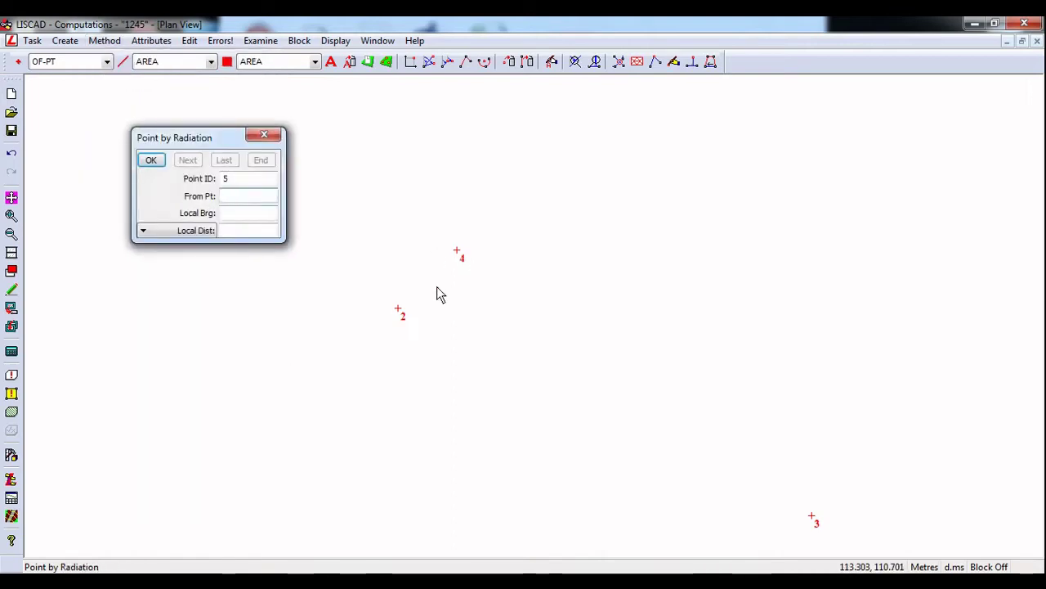
pyautogui.click(263, 134)
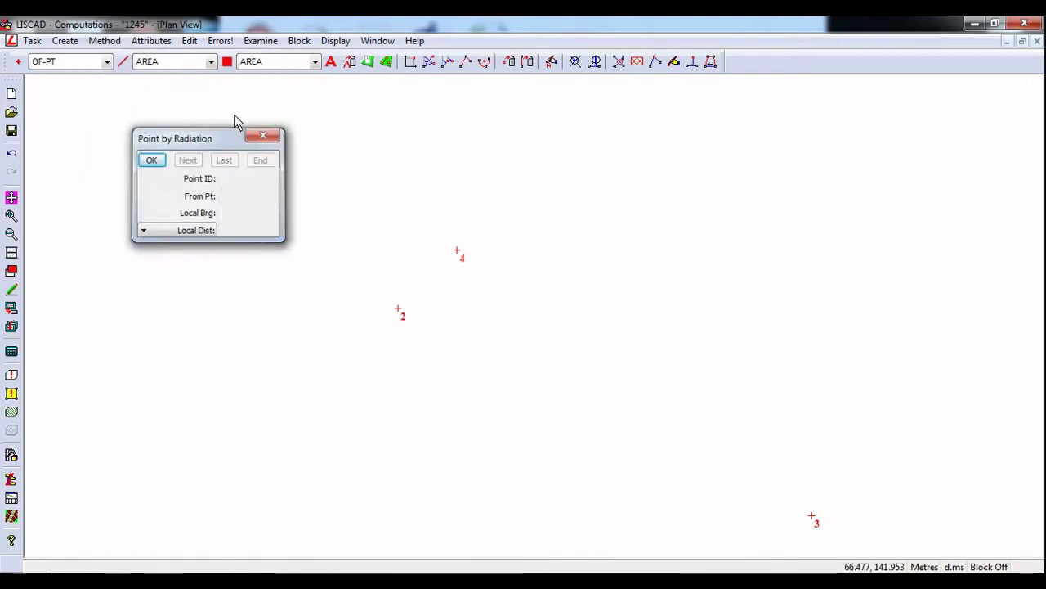
# Open the Point by Traversing entry for point 5 and close it unused.
pyautogui.click(105, 41)
pyautogui.click(133, 110)
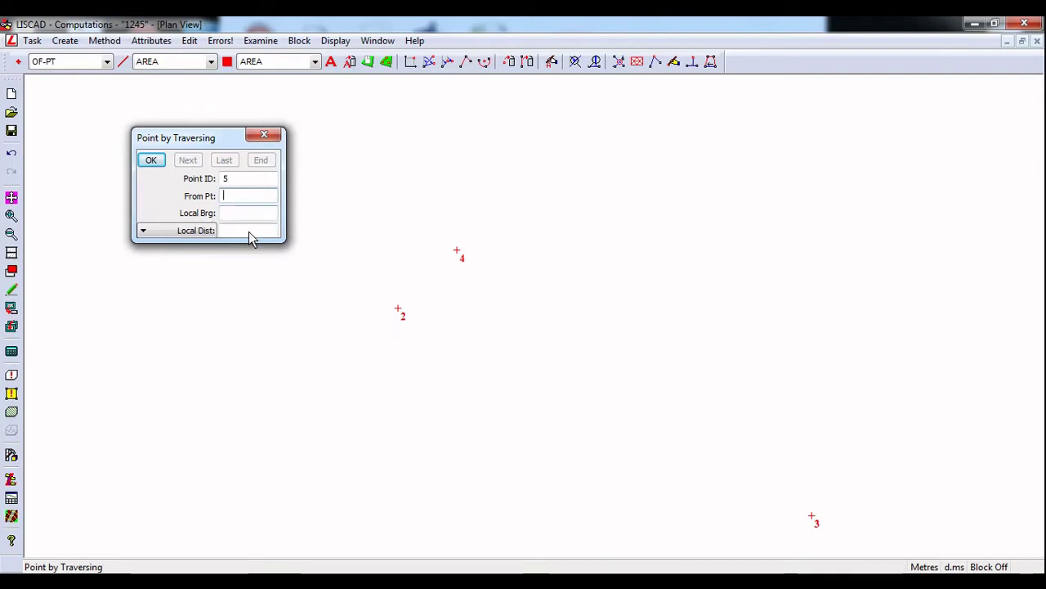
pyautogui.click(273, 139)
pyautogui.click(104, 40)
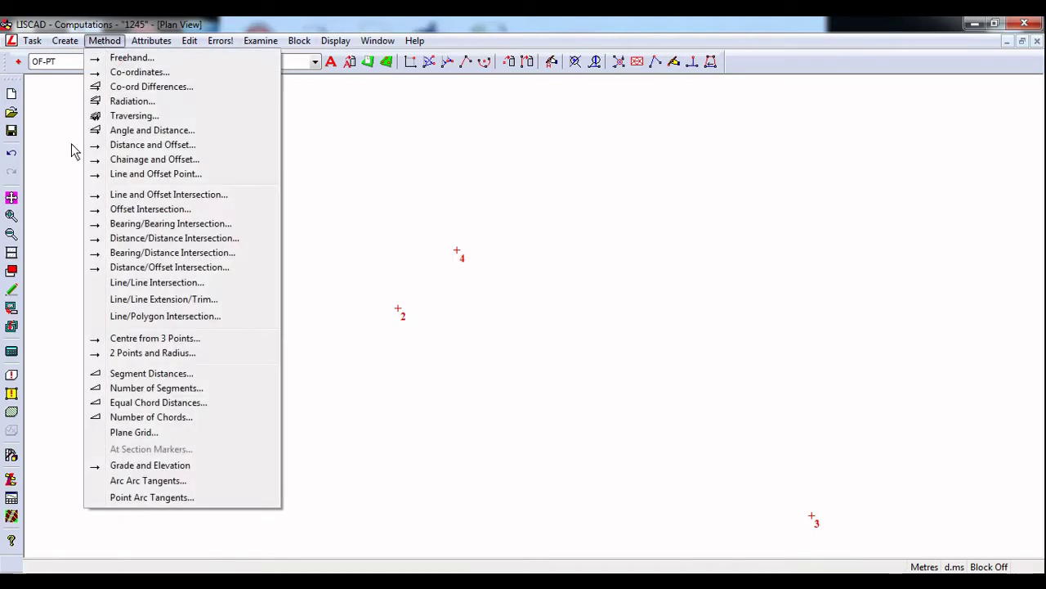
# Compute point 5 from point 2, 45° off the 2→4 direction, 20 m away.
pyautogui.click(143, 132)
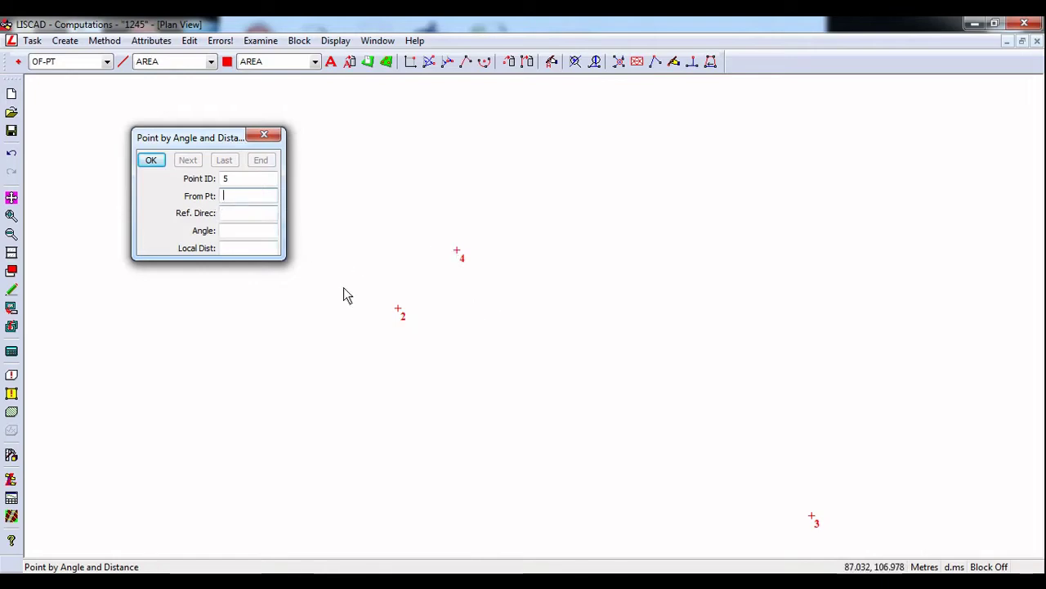
pyautogui.click(399, 310)
pyautogui.click(458, 251)
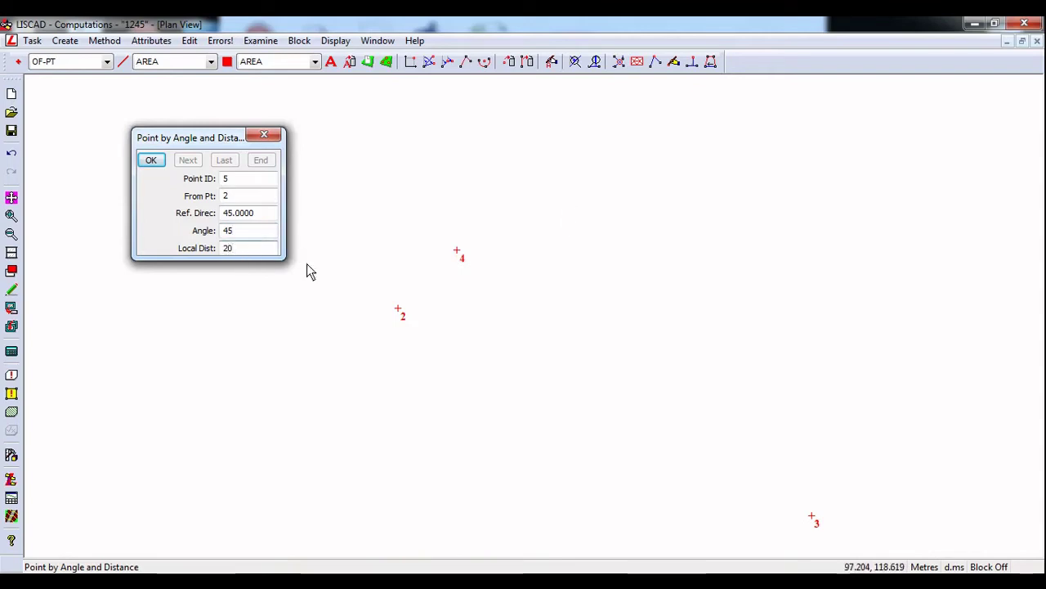
pyautogui.click(150, 160)
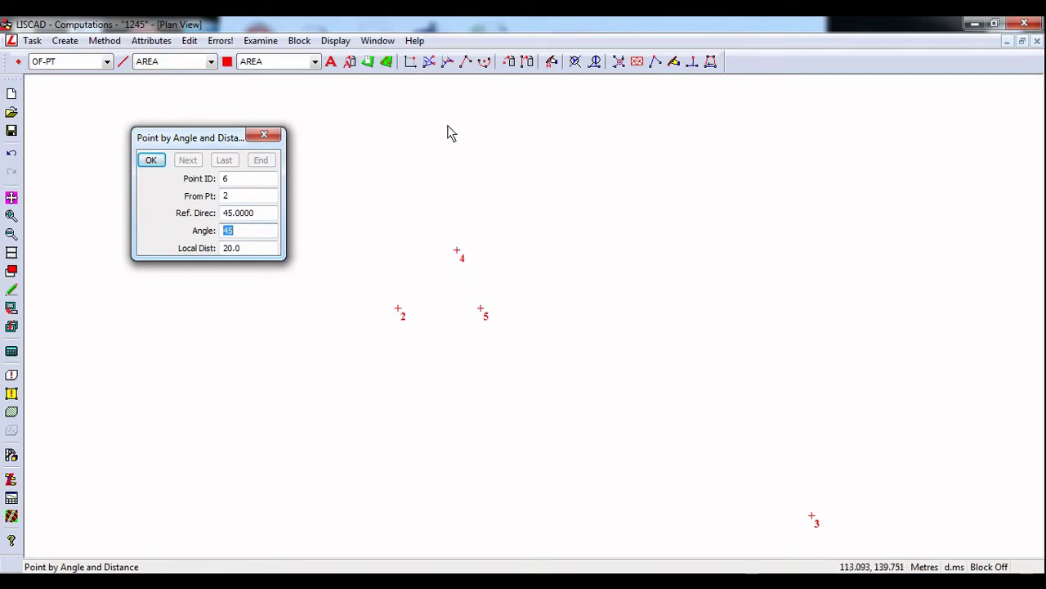
pyautogui.click(468, 64)
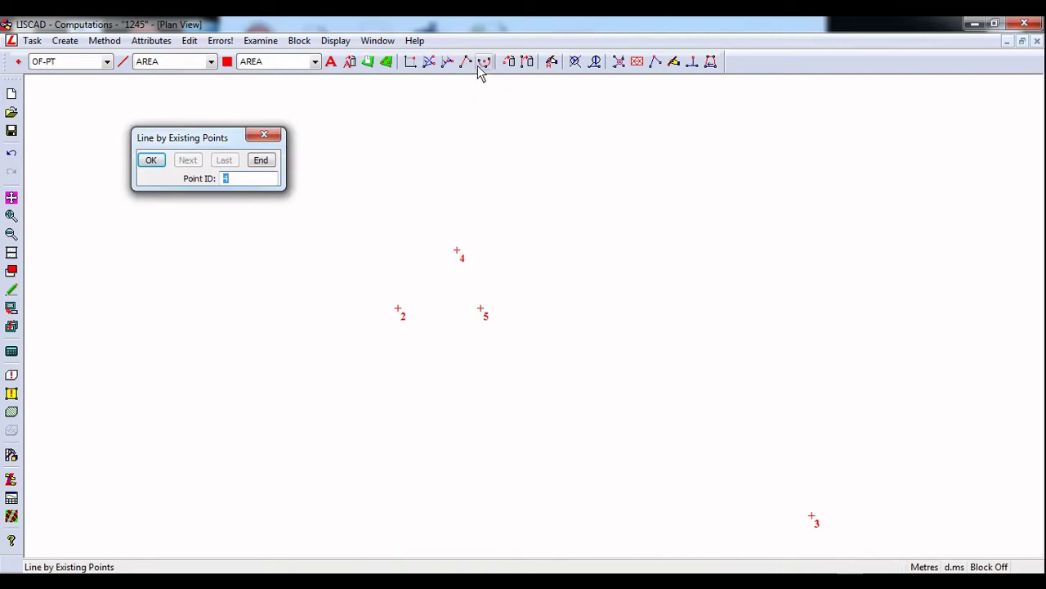
# Draw SD-BDY lines from point 4 to point 2 and on to point 5, each 20.0 long.
pyautogui.click(169, 66)
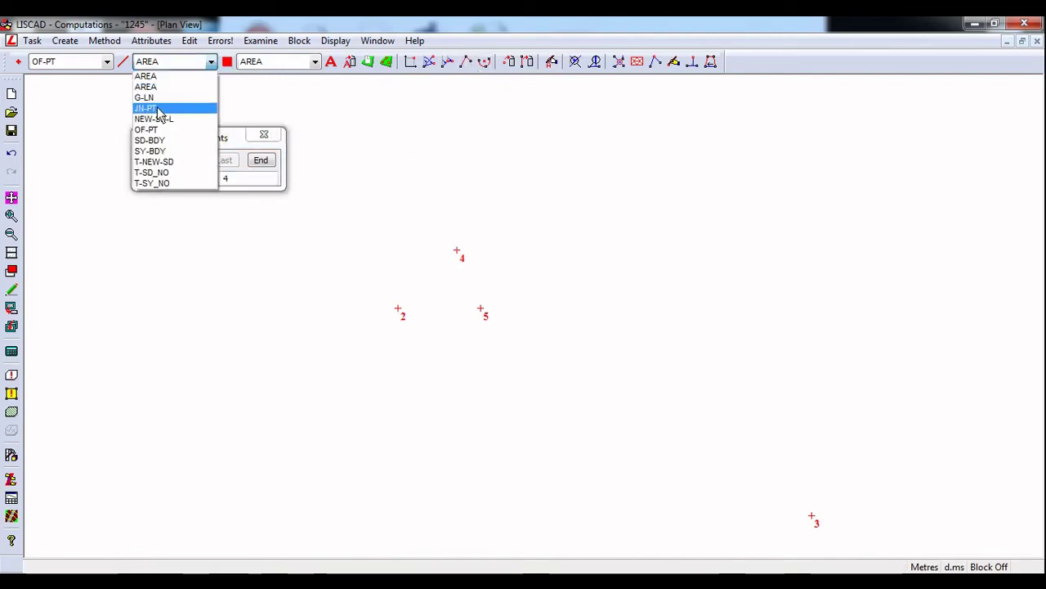
pyautogui.click(167, 140)
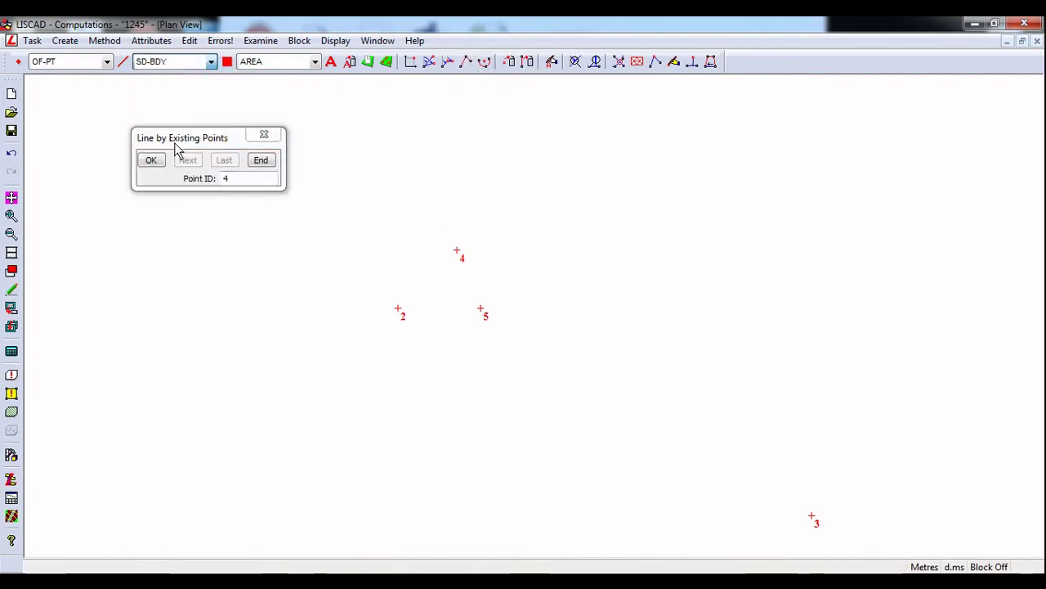
pyautogui.click(457, 251)
pyautogui.click(400, 310)
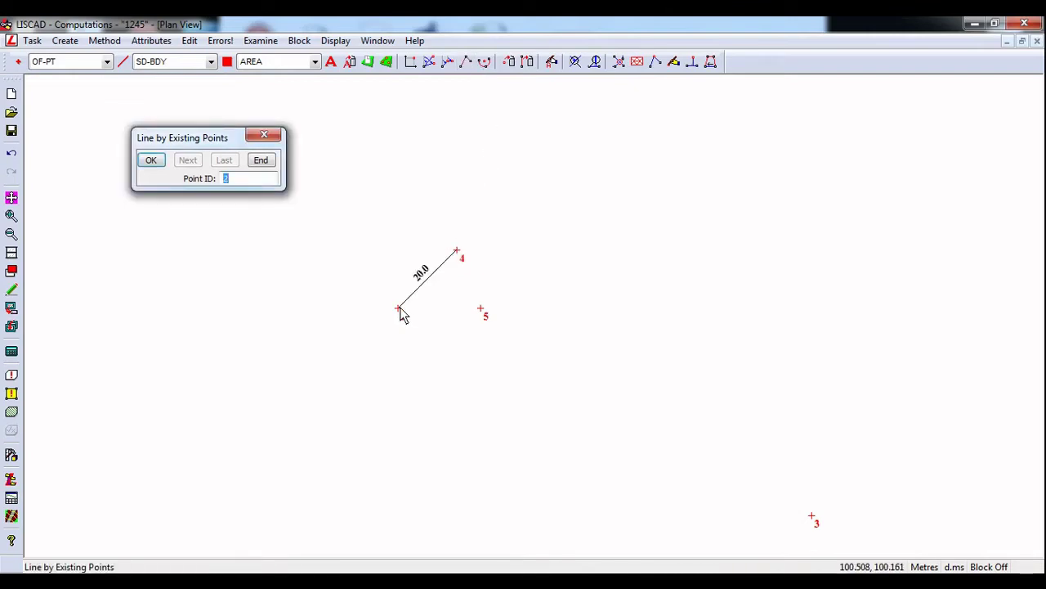
pyautogui.click(481, 309)
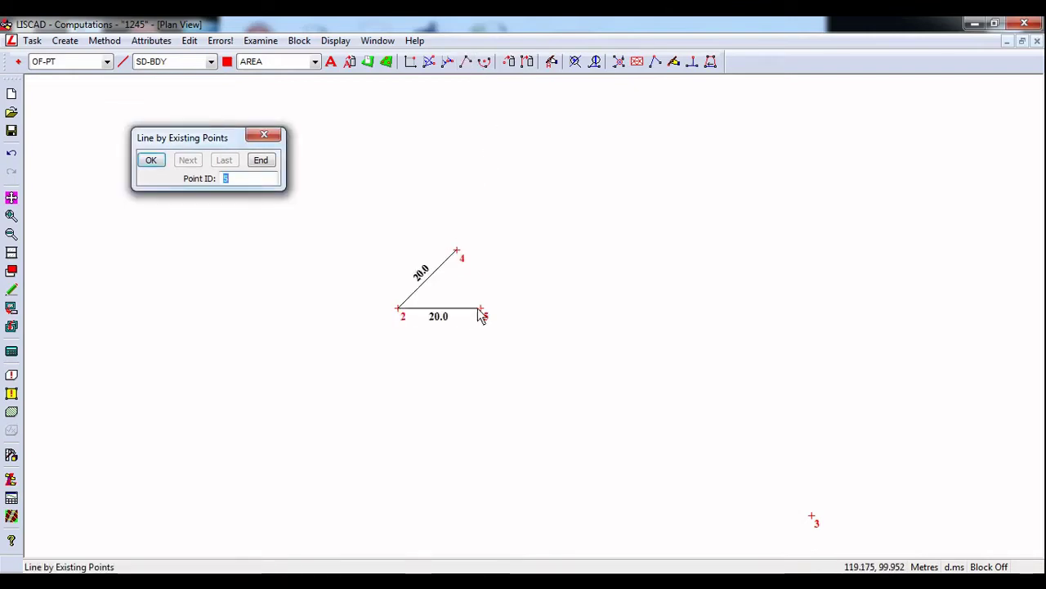
pyautogui.click(269, 161)
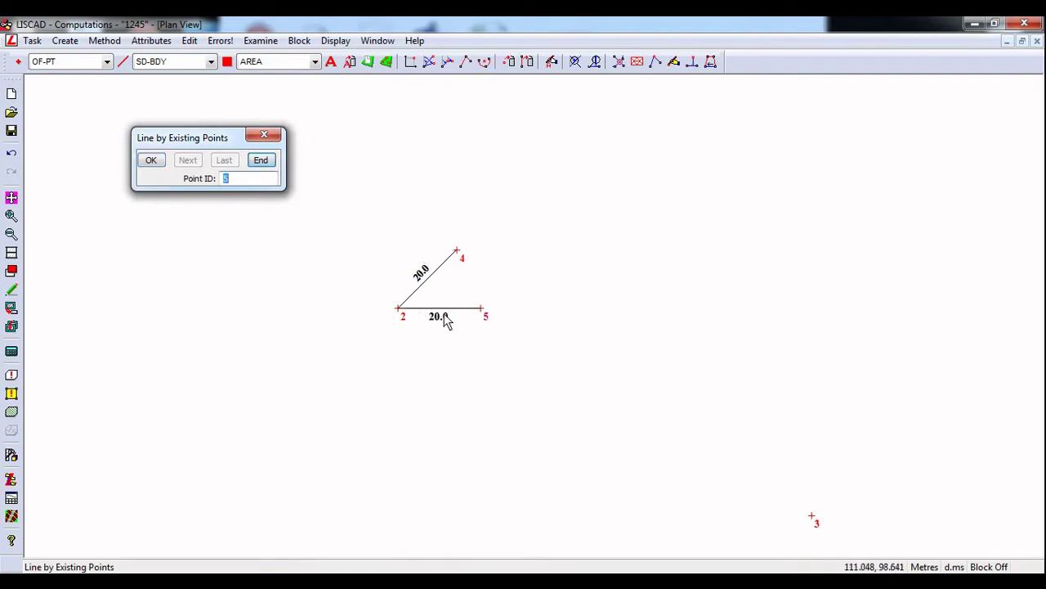
pyautogui.click(261, 41)
pyautogui.moveTo(278, 59)
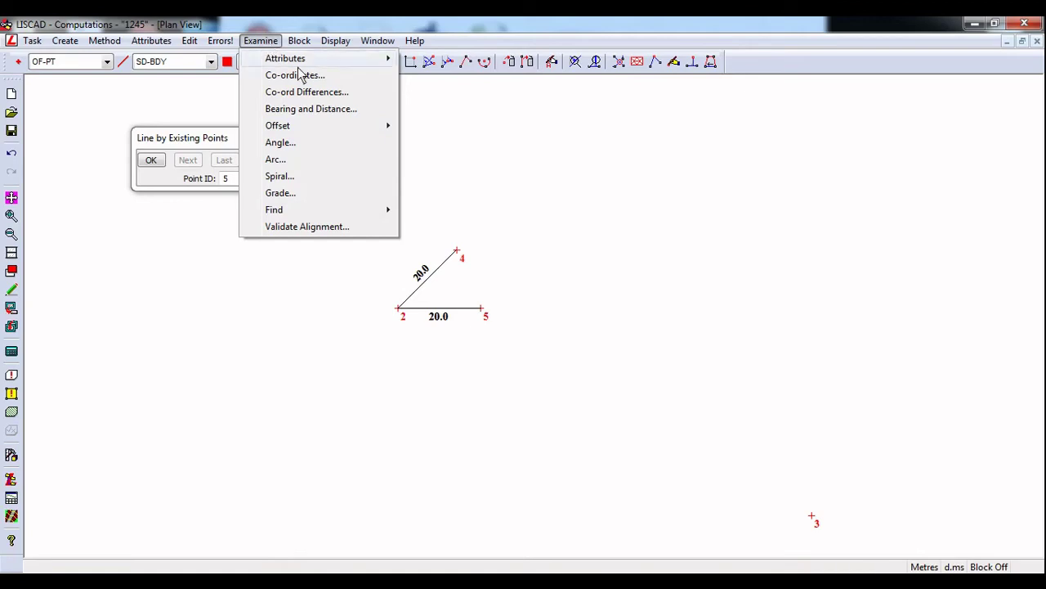
# Examine the angle 4–2–5 at point 2: 45.0000 internal, 315.0000 external.
pyautogui.click(282, 142)
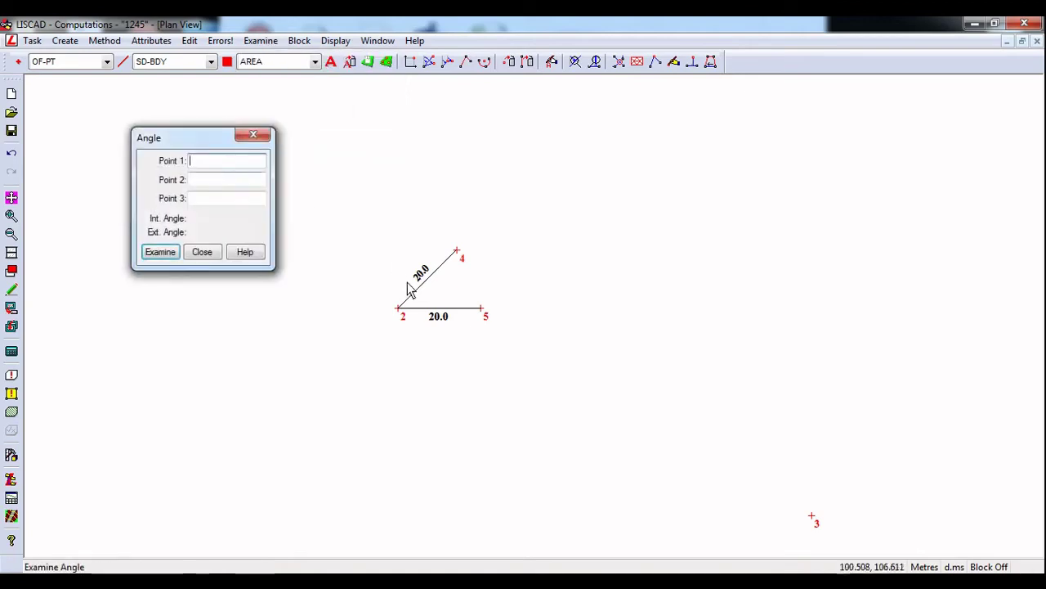
pyautogui.click(458, 250)
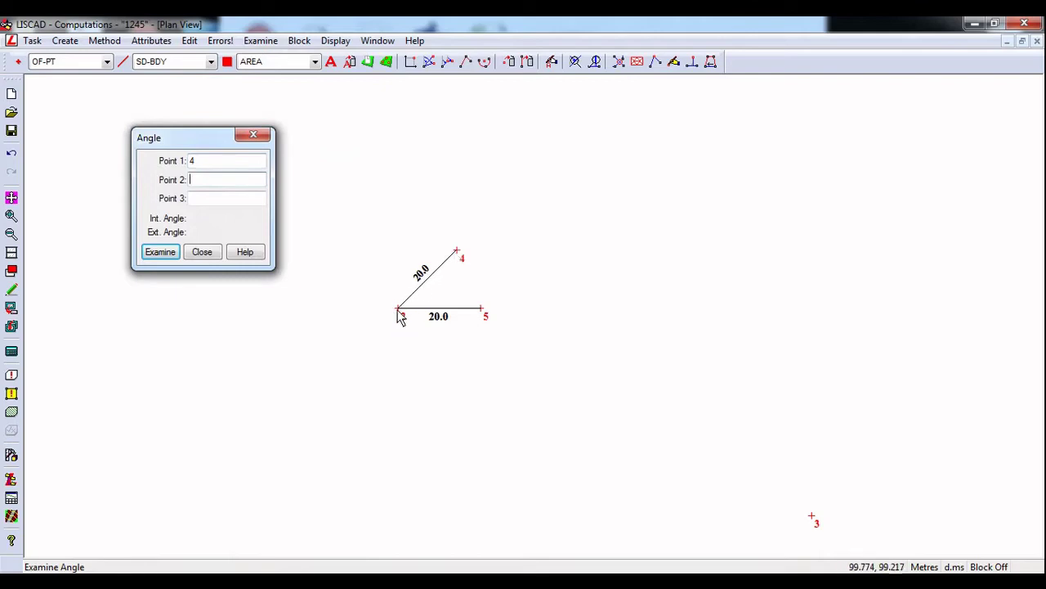
pyautogui.click(400, 309)
pyautogui.click(487, 312)
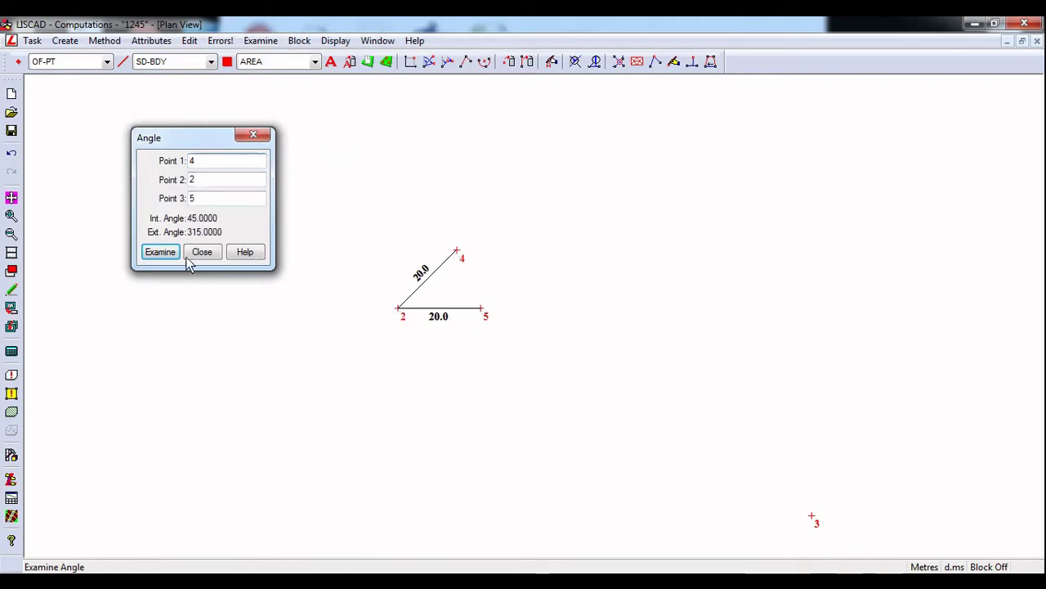
pyautogui.click(162, 256)
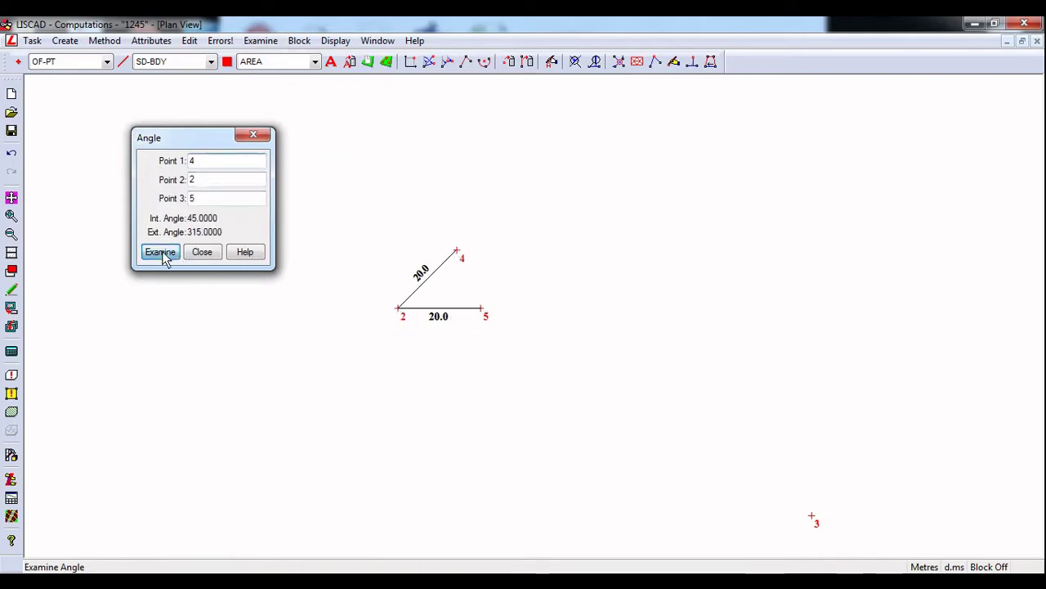
pyautogui.click(210, 254)
pyautogui.click(105, 40)
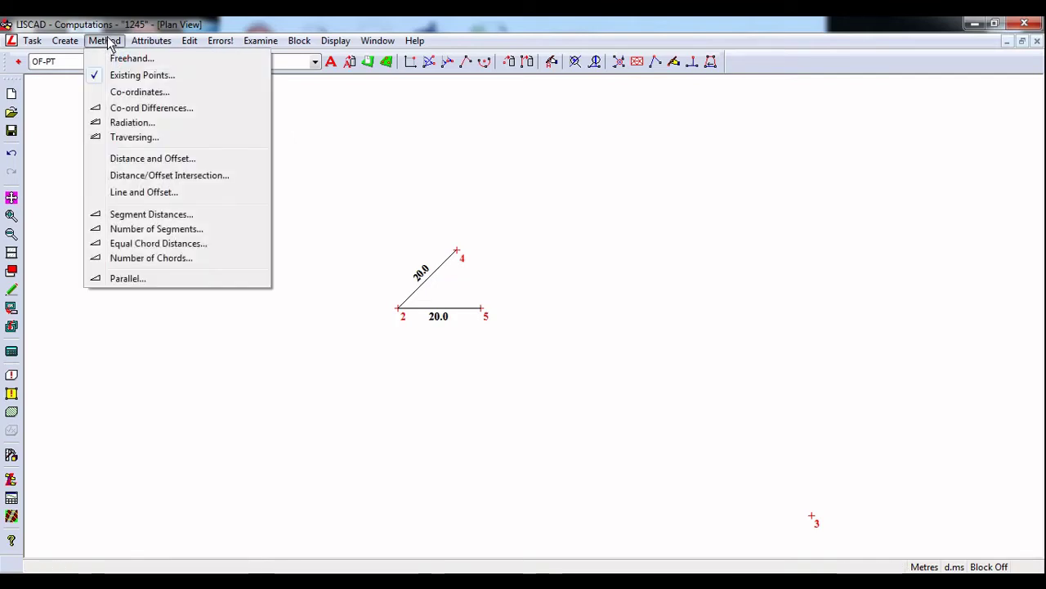
# Compute point 6 from point 2 toward point 4 by distance 10 and offset −20.
pyautogui.moveTo(67, 40)
pyautogui.click(76, 58)
pyautogui.click(104, 40)
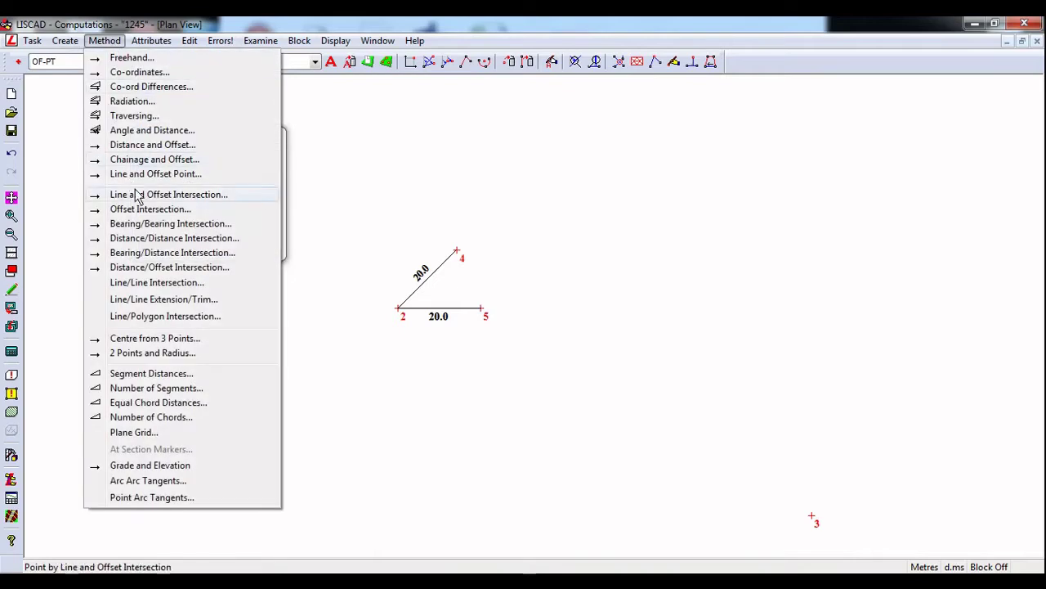
pyautogui.click(144, 147)
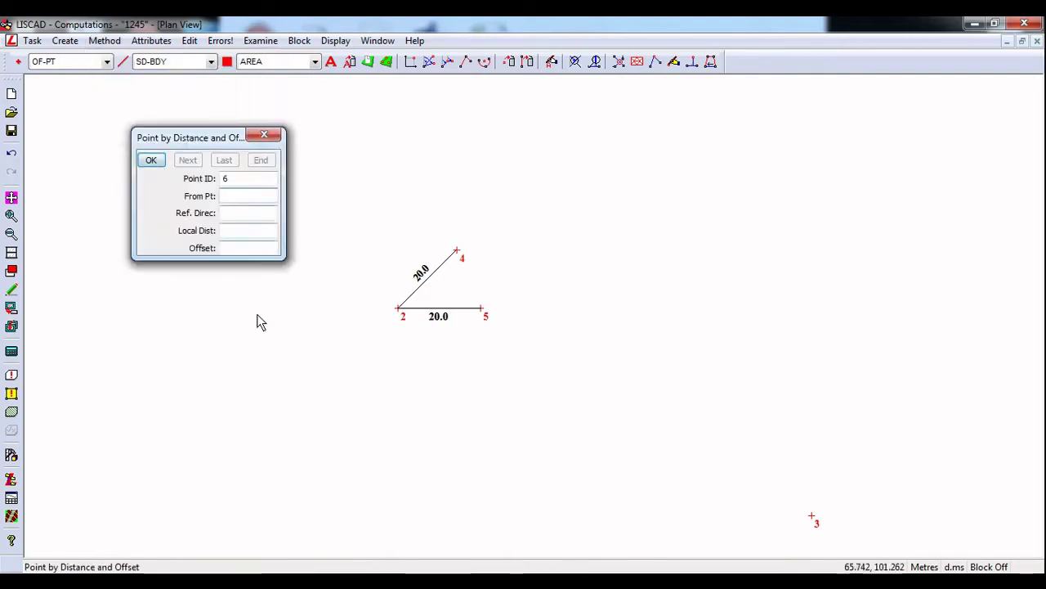
pyautogui.click(399, 311)
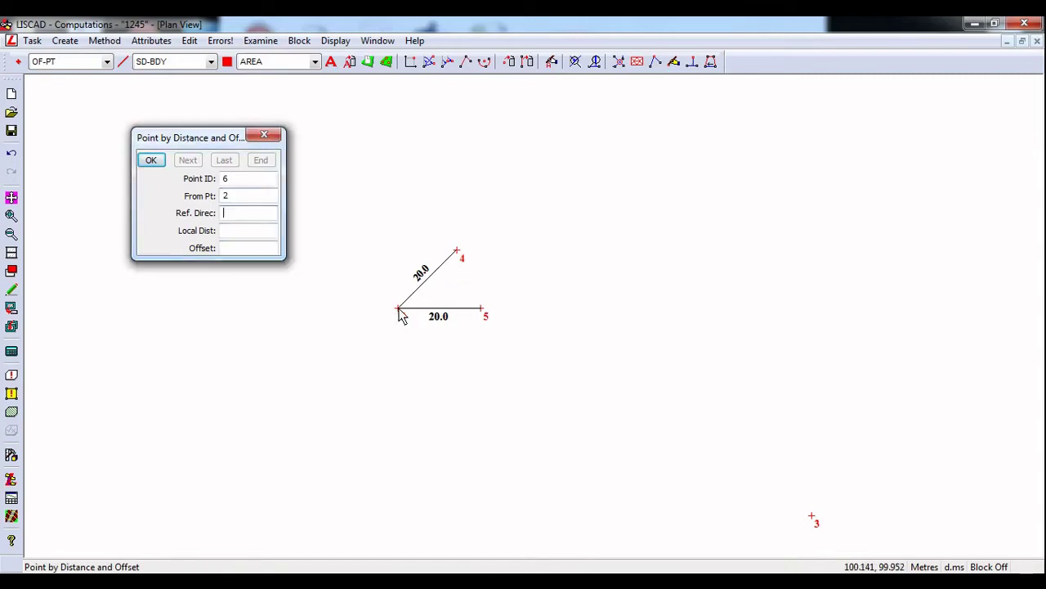
pyautogui.click(399, 311)
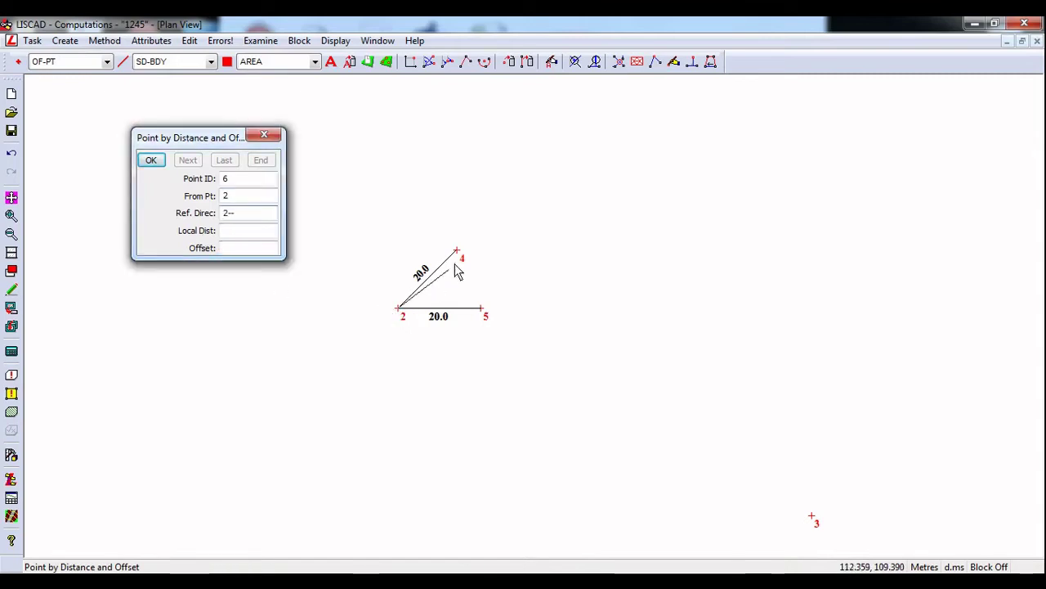
pyautogui.click(457, 250)
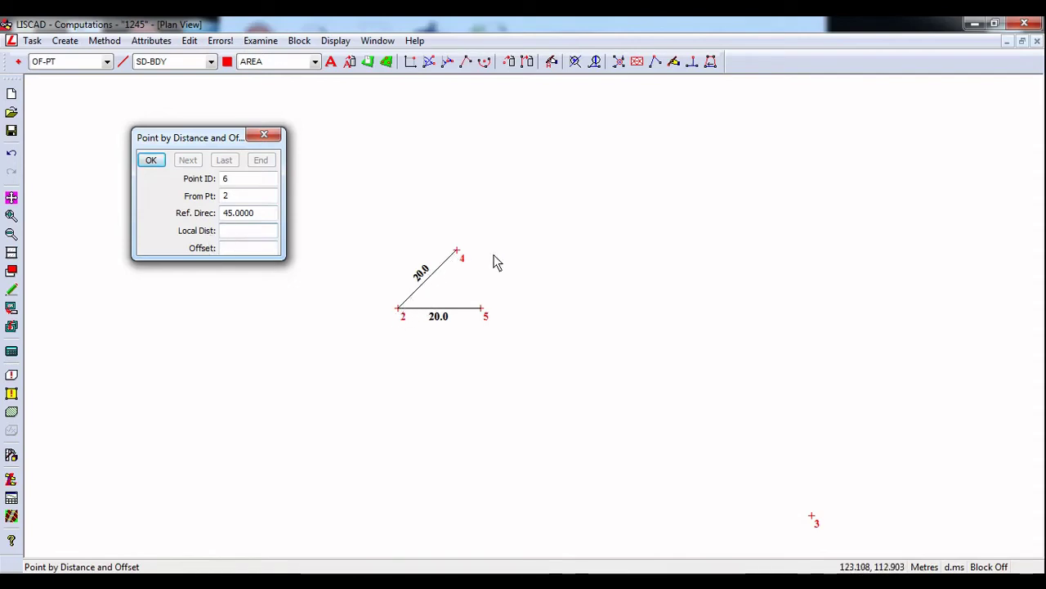
pyautogui.write('10')
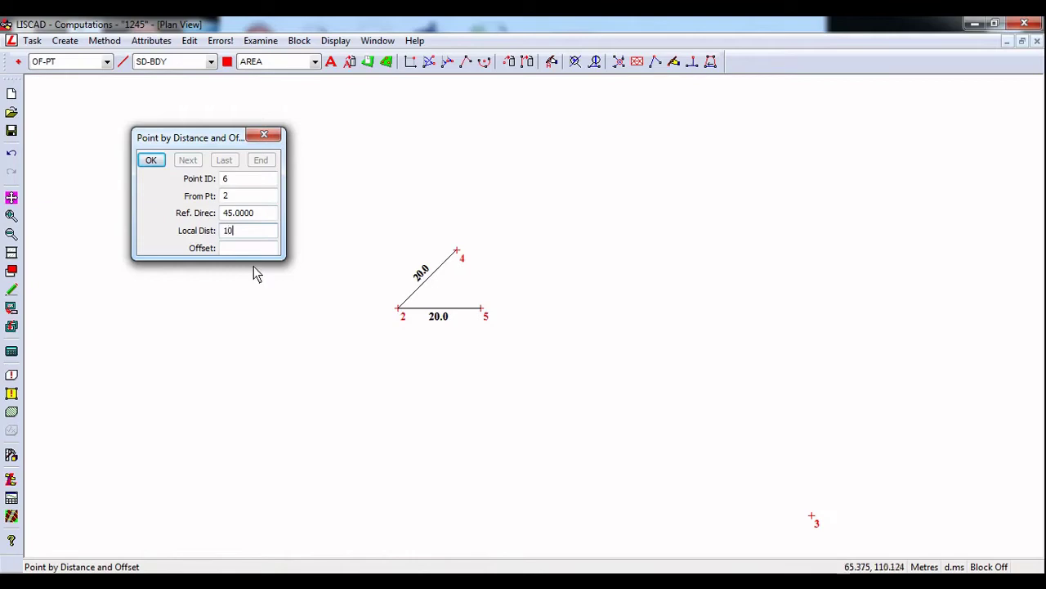
pyautogui.click(238, 246)
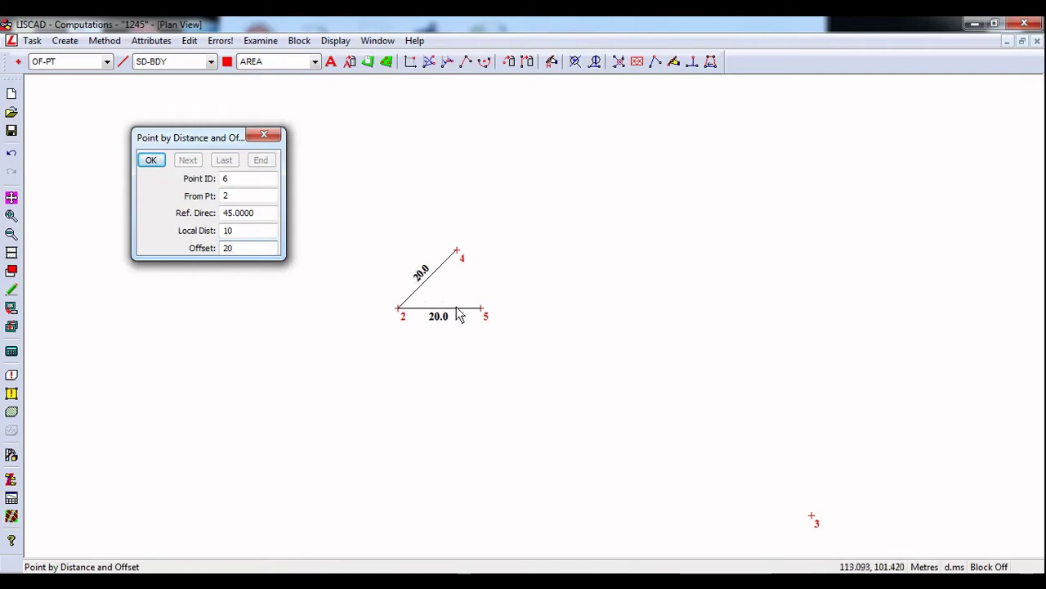
pyautogui.click(225, 249)
pyautogui.write('-')
pyautogui.click(149, 160)
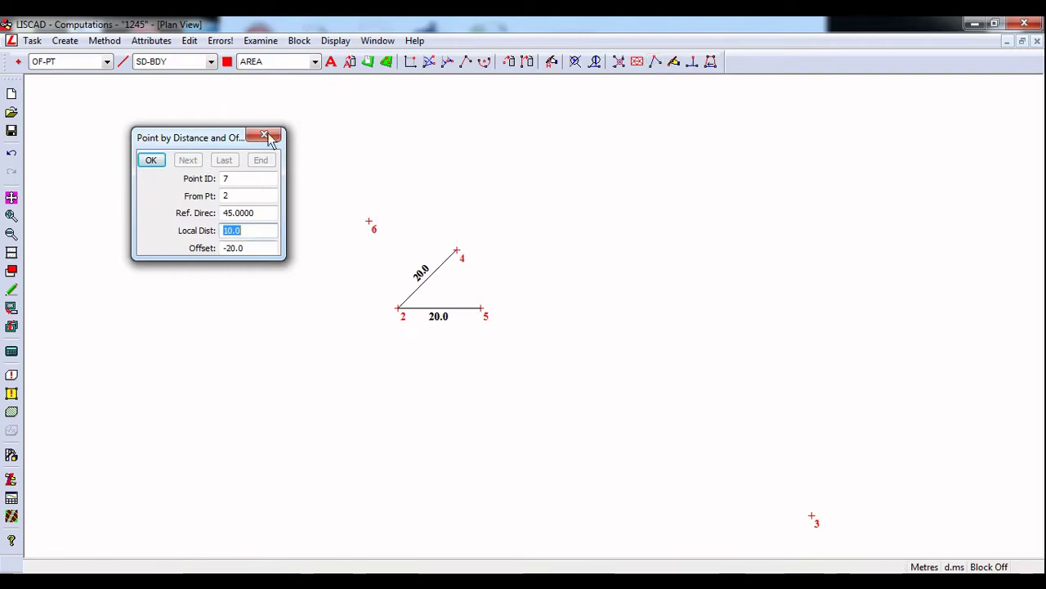
pyautogui.click(105, 41)
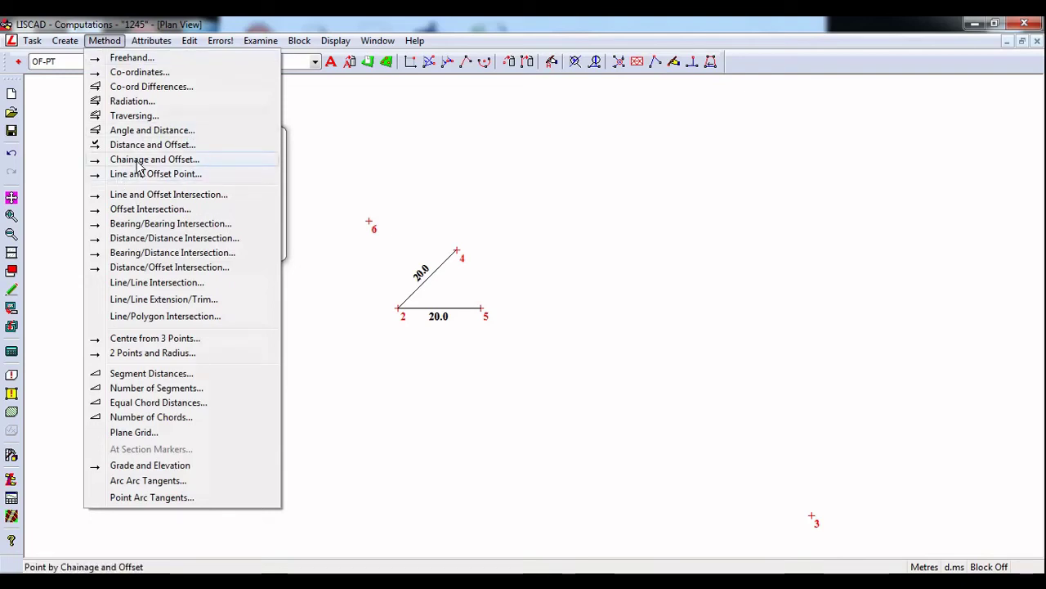
# Create a freehand alignment from point 7 to point 8 below the triangle, 102.3 long.
pyautogui.moveTo(69, 44)
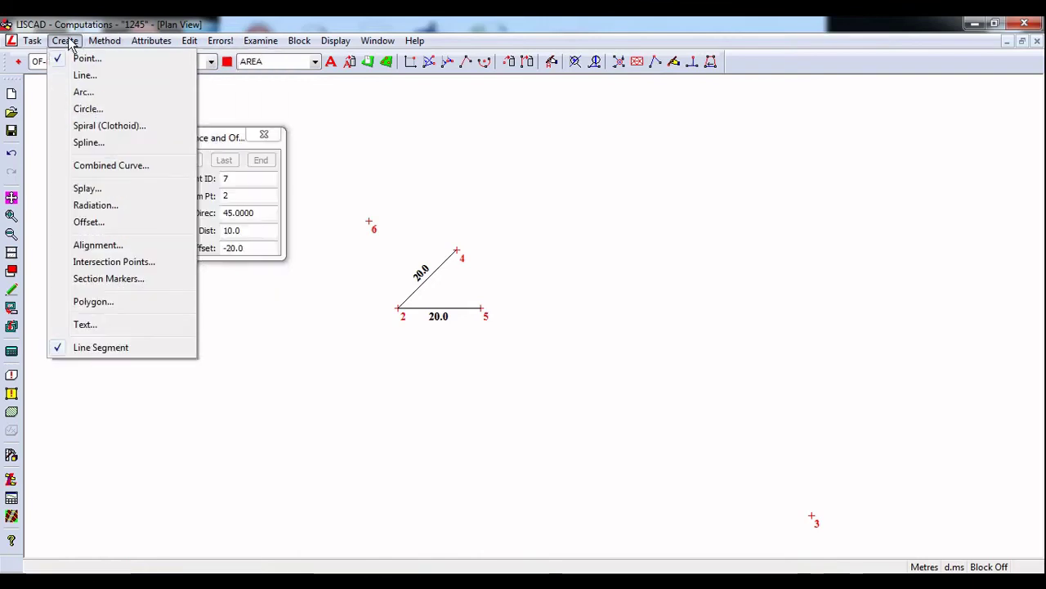
pyautogui.click(96, 247)
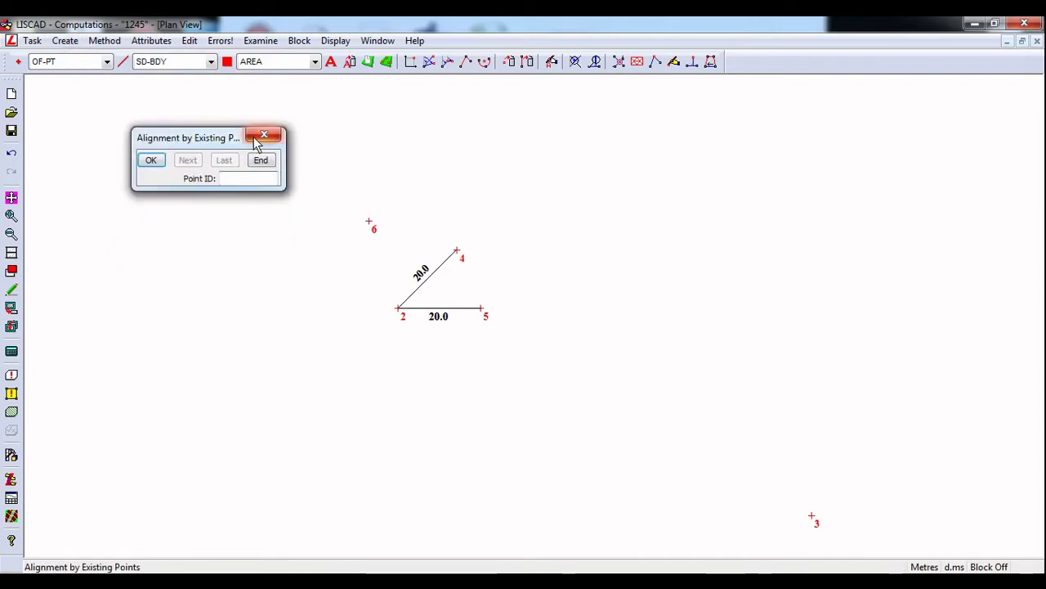
pyautogui.click(104, 41)
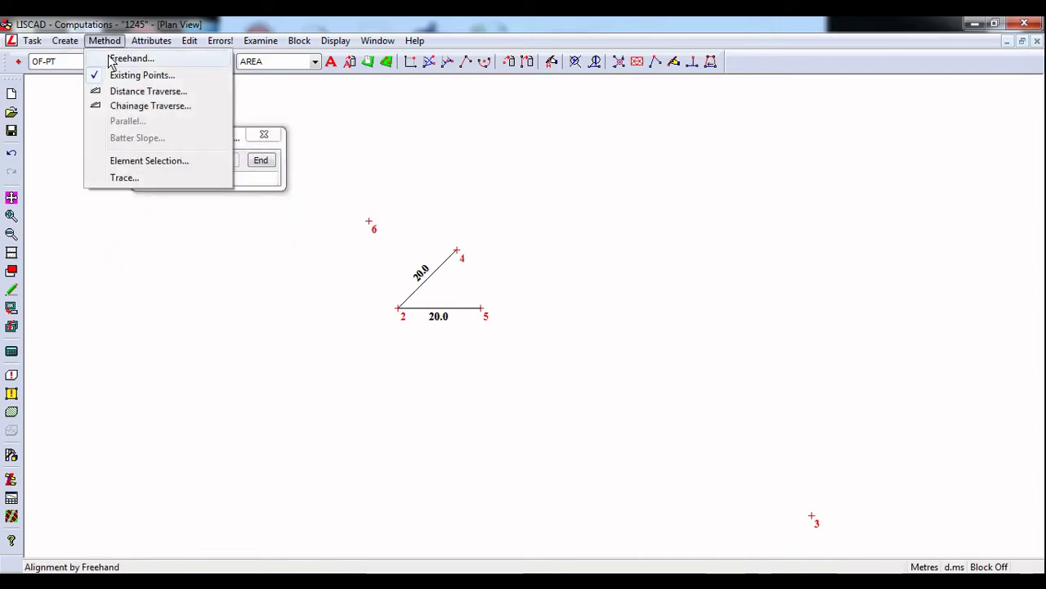
pyautogui.click(114, 59)
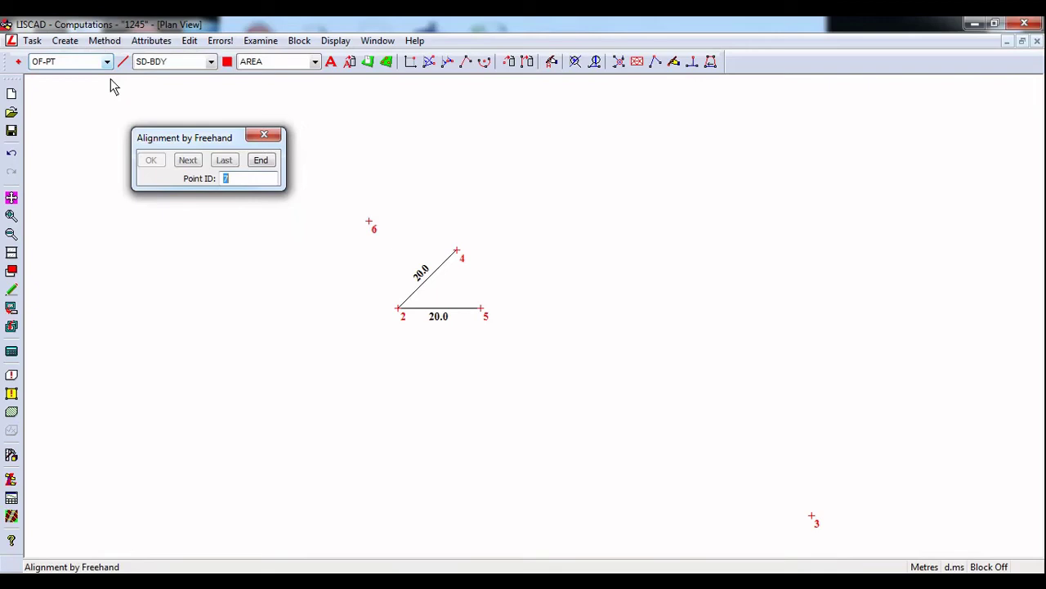
pyautogui.click(301, 443)
pyautogui.click(723, 433)
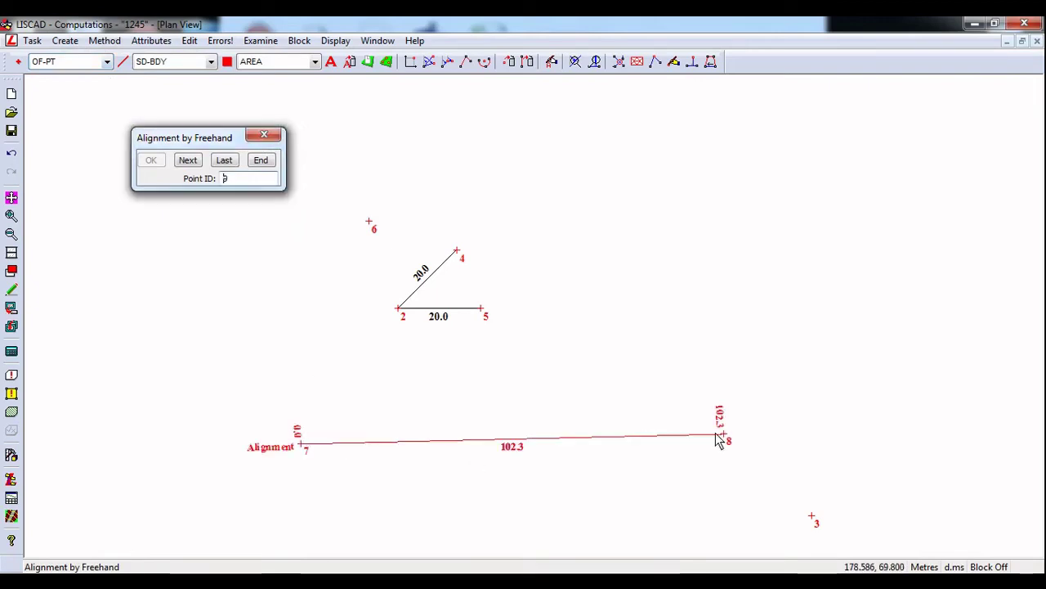
pyautogui.click(259, 162)
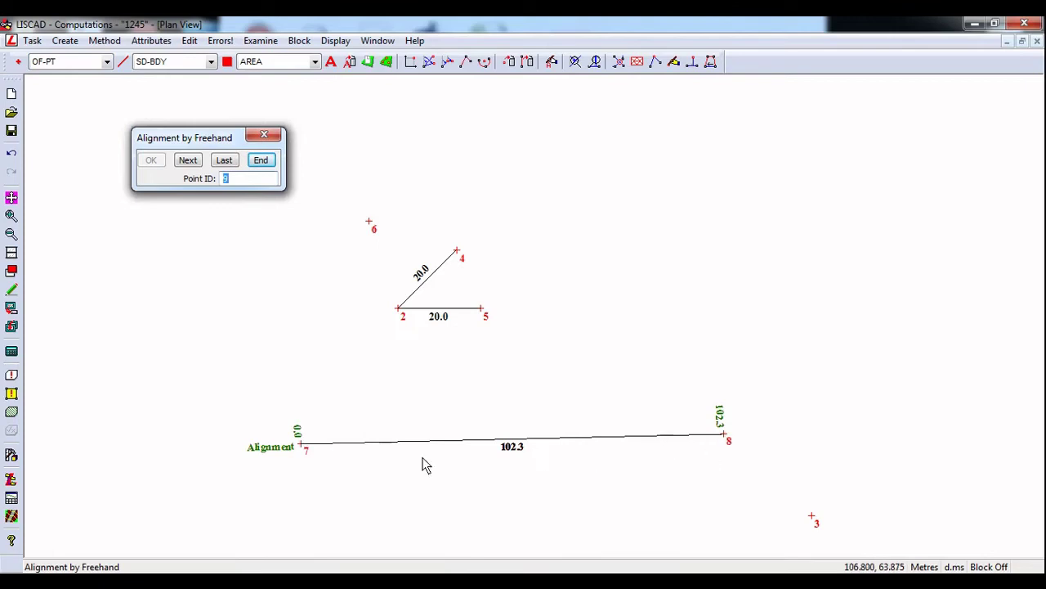
pyautogui.click(264, 134)
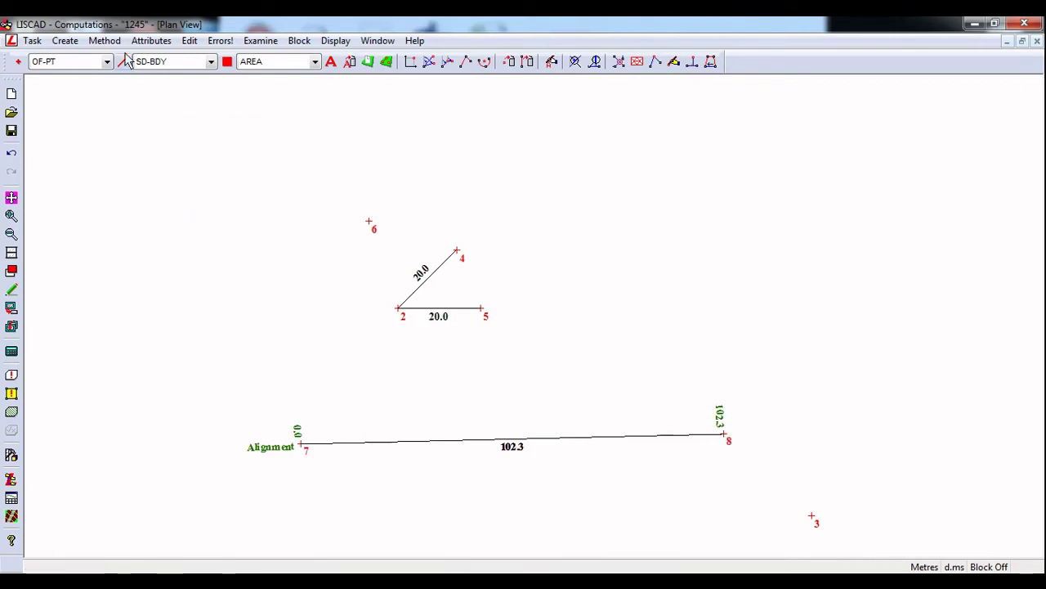
# Create point 9 by the Chainage and Offset method at chainage 50.0, offset 10.
pyautogui.click(66, 41)
pyautogui.click(72, 58)
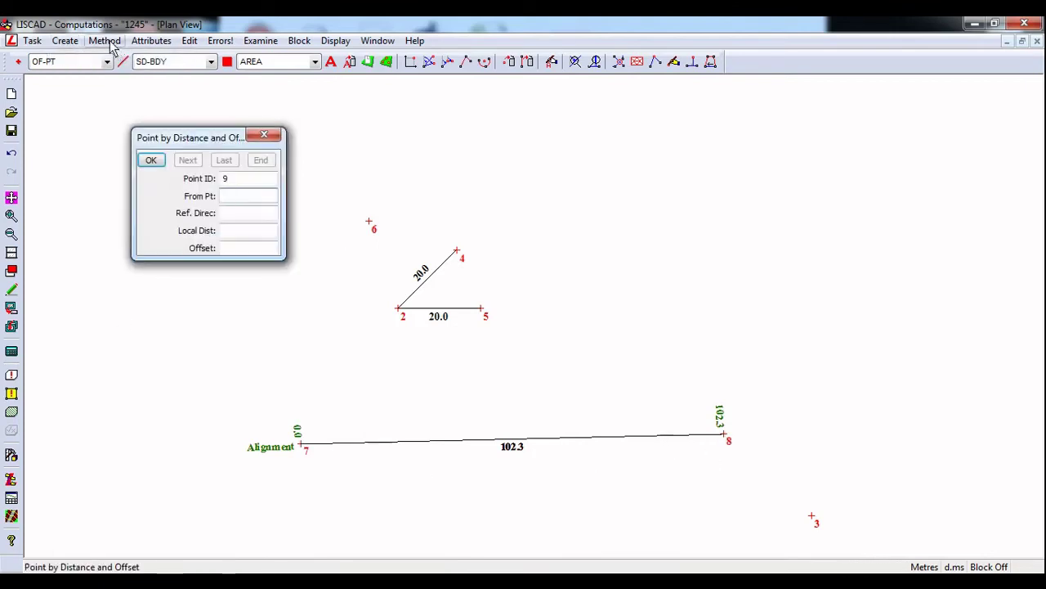
pyautogui.click(105, 41)
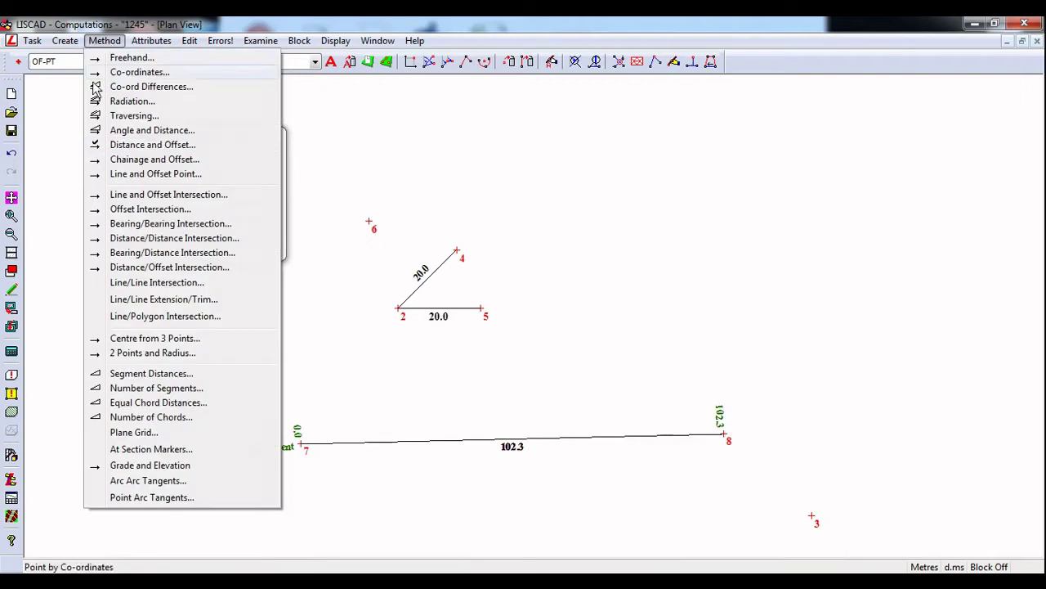
pyautogui.click(145, 162)
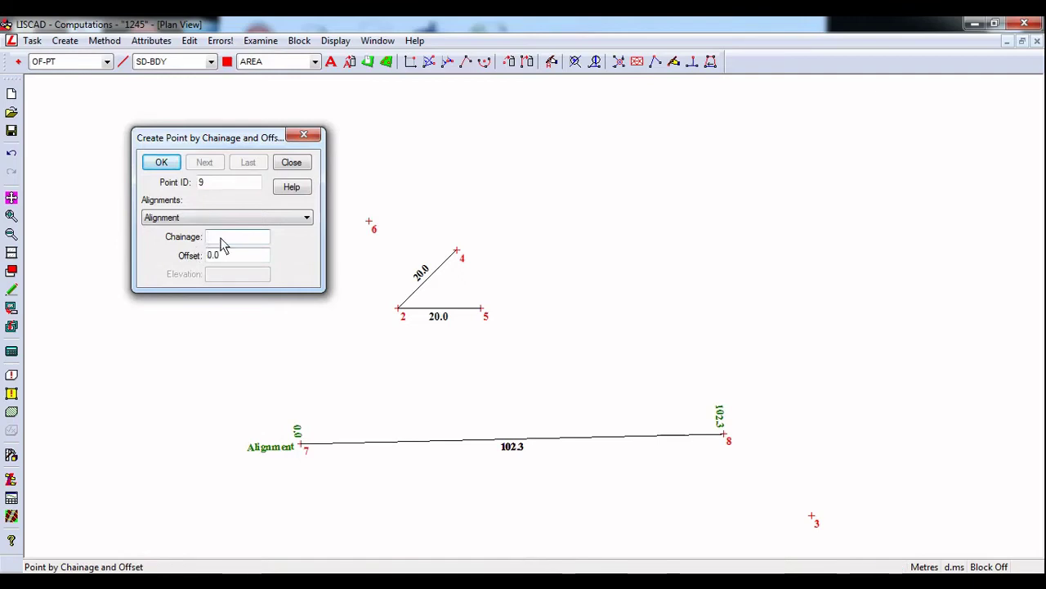
pyautogui.write('50.0')
pyautogui.press('Tab')
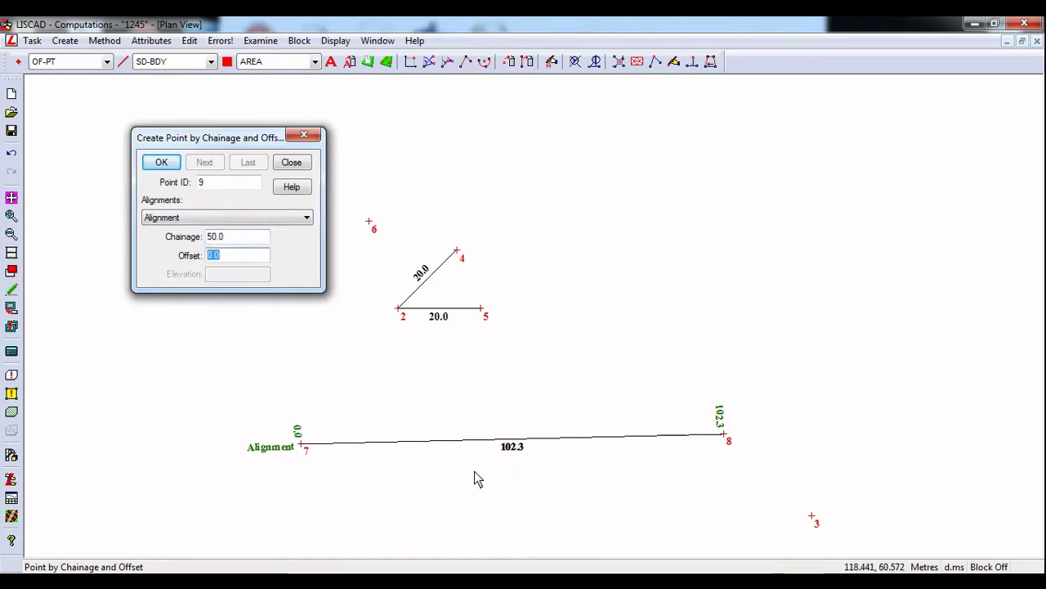
pyautogui.write('10')
pyautogui.click(162, 164)
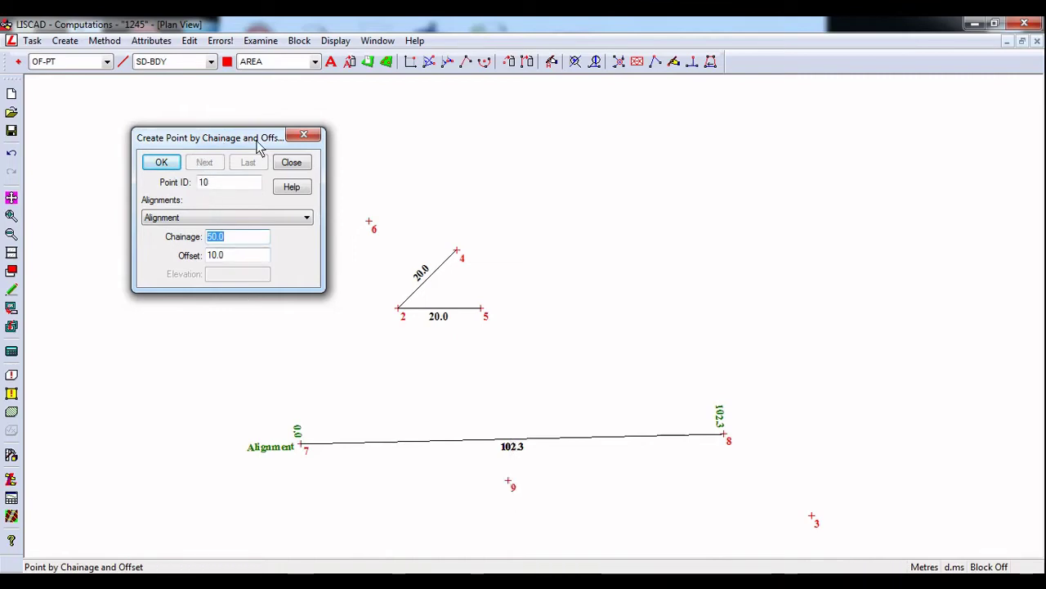
pyautogui.click(303, 137)
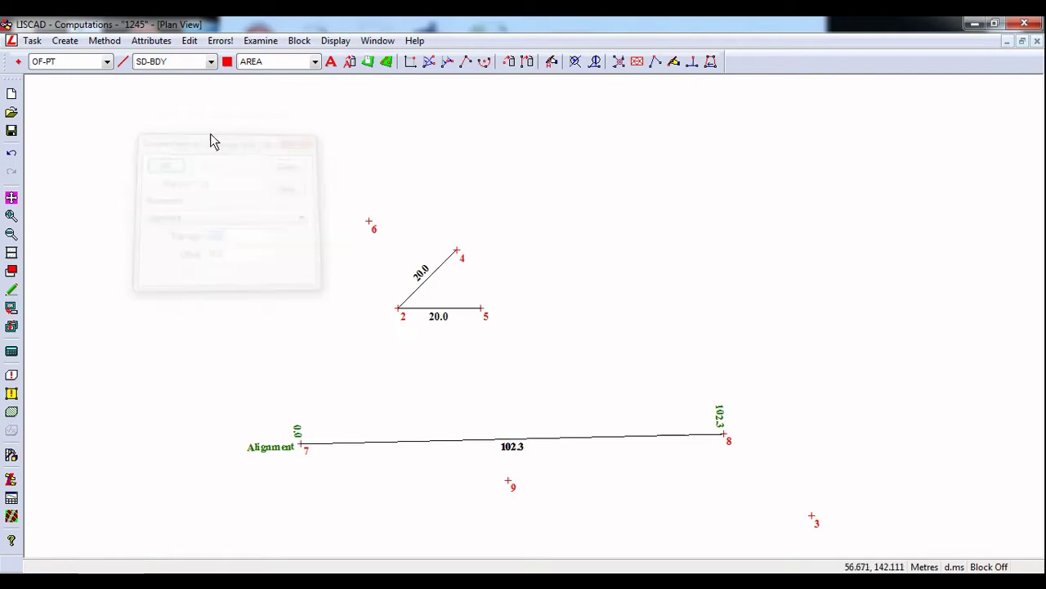
pyautogui.click(104, 40)
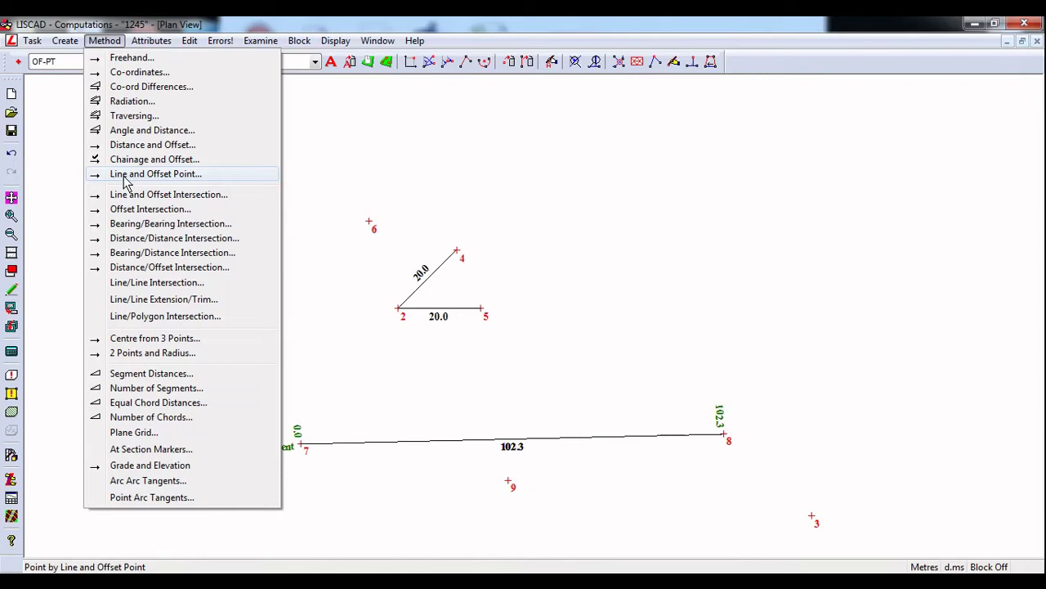
# Create point 10 on the alignment by line and offset, using point 9 as the offset point.
pyautogui.click(124, 174)
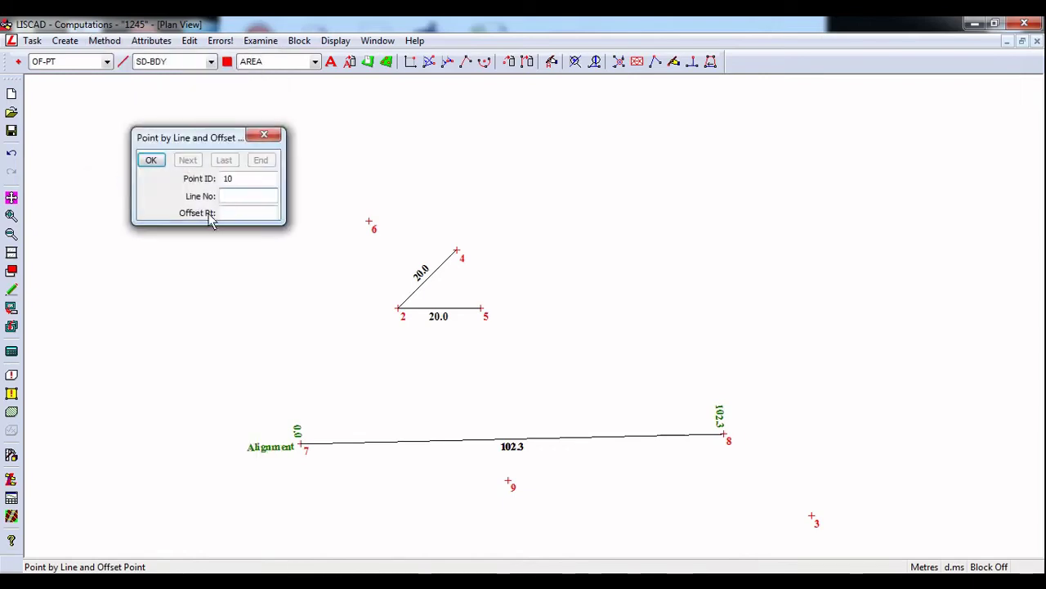
pyautogui.click(264, 136)
pyautogui.click(105, 40)
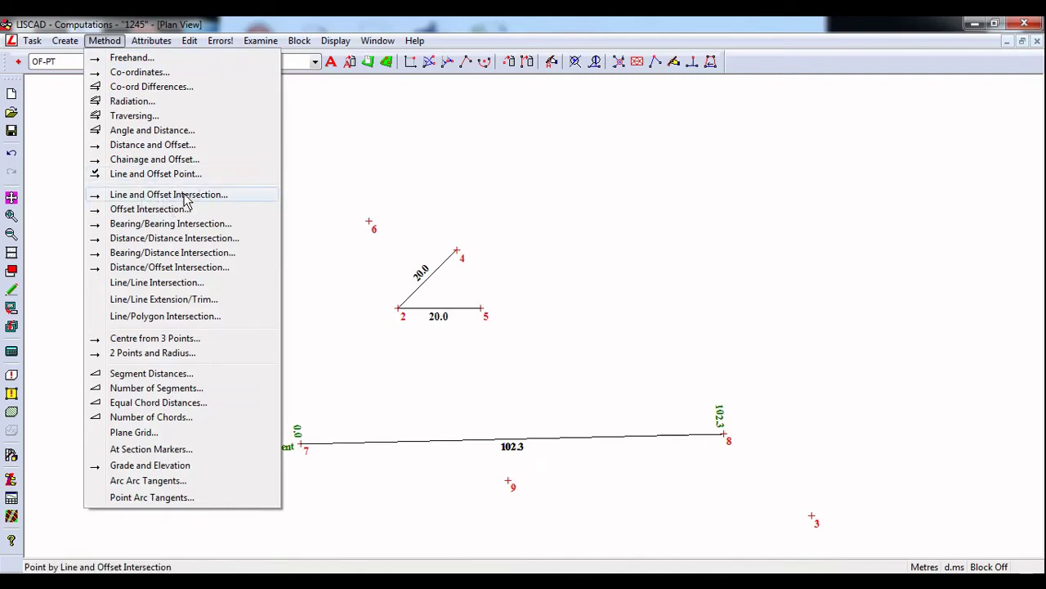
pyautogui.click(138, 174)
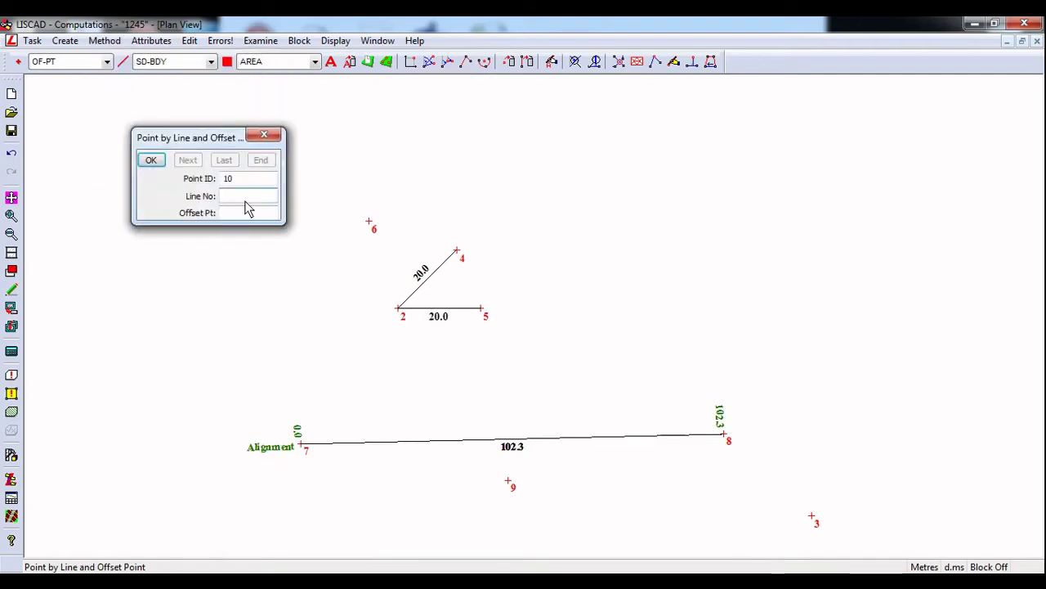
pyautogui.click(459, 442)
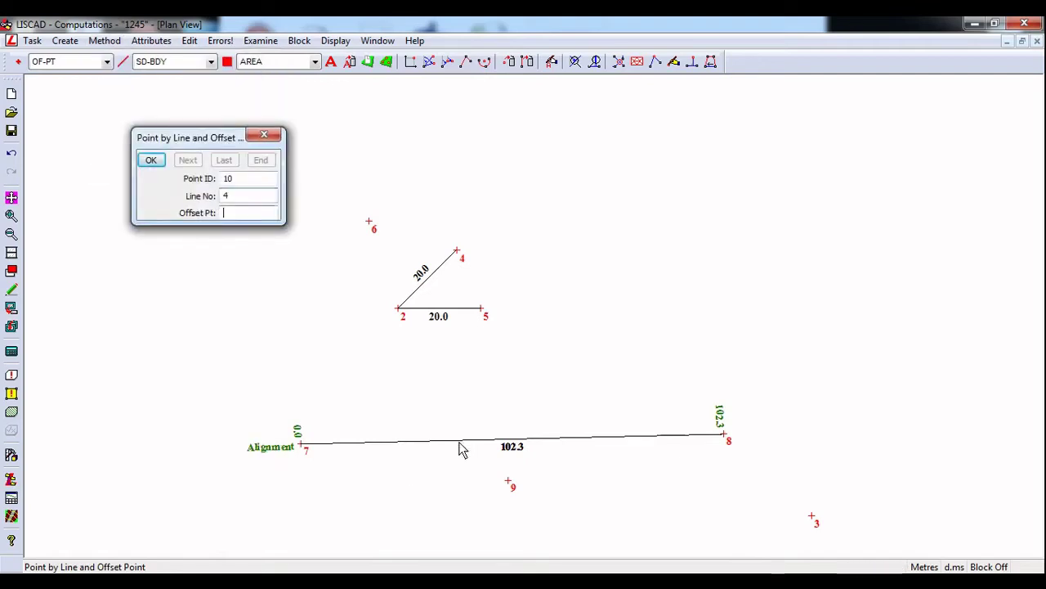
pyautogui.click(508, 482)
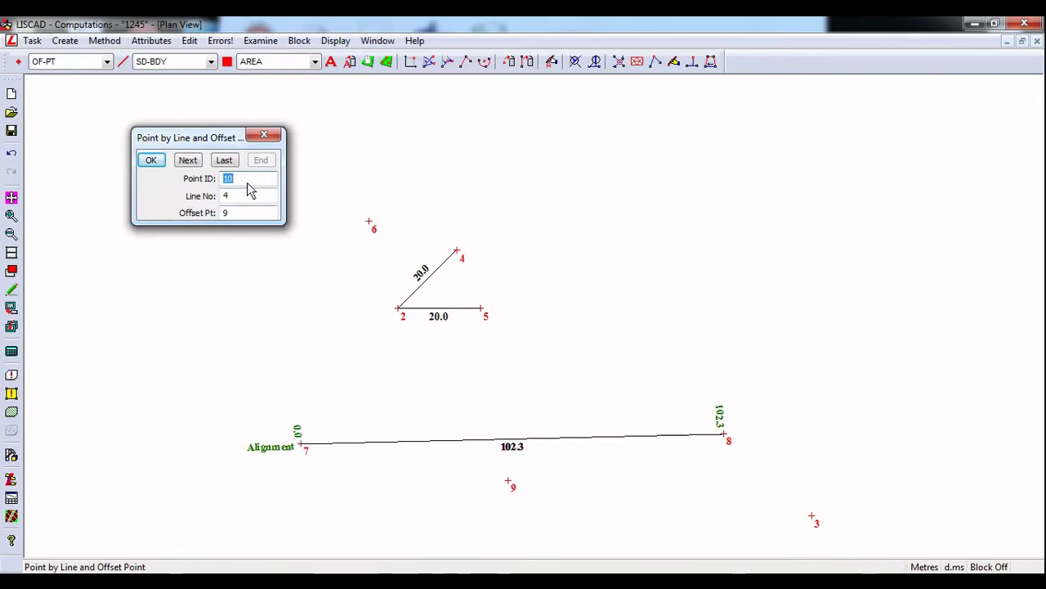
pyautogui.click(150, 161)
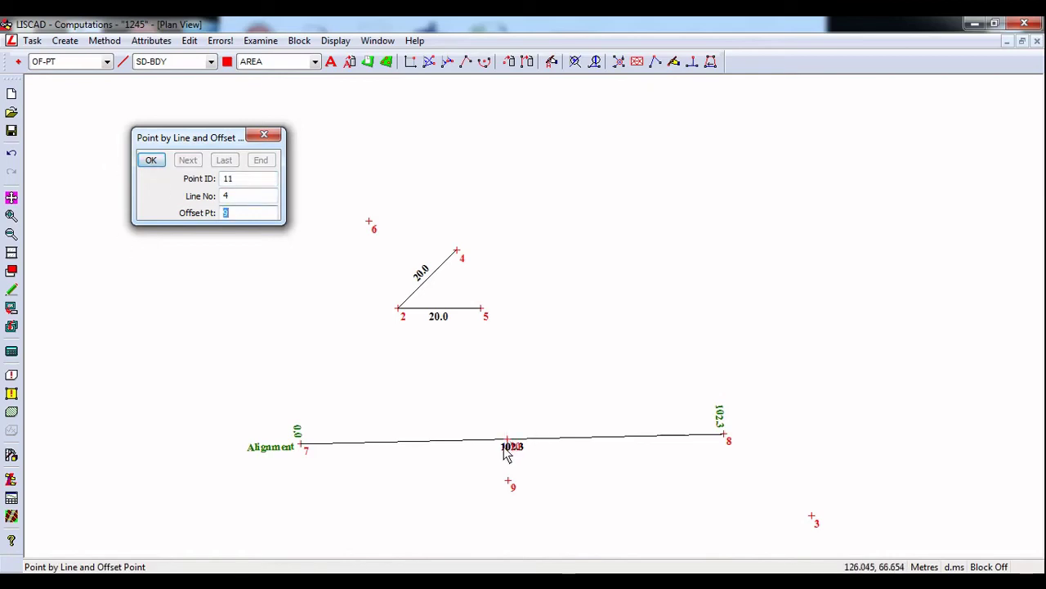
pyautogui.click(264, 136)
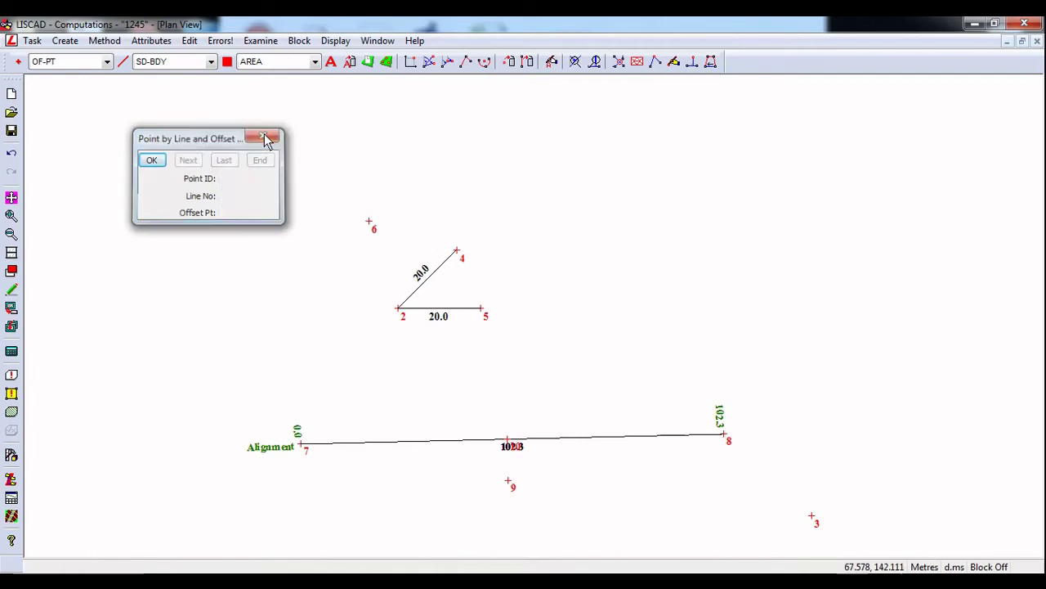
pyautogui.click(105, 41)
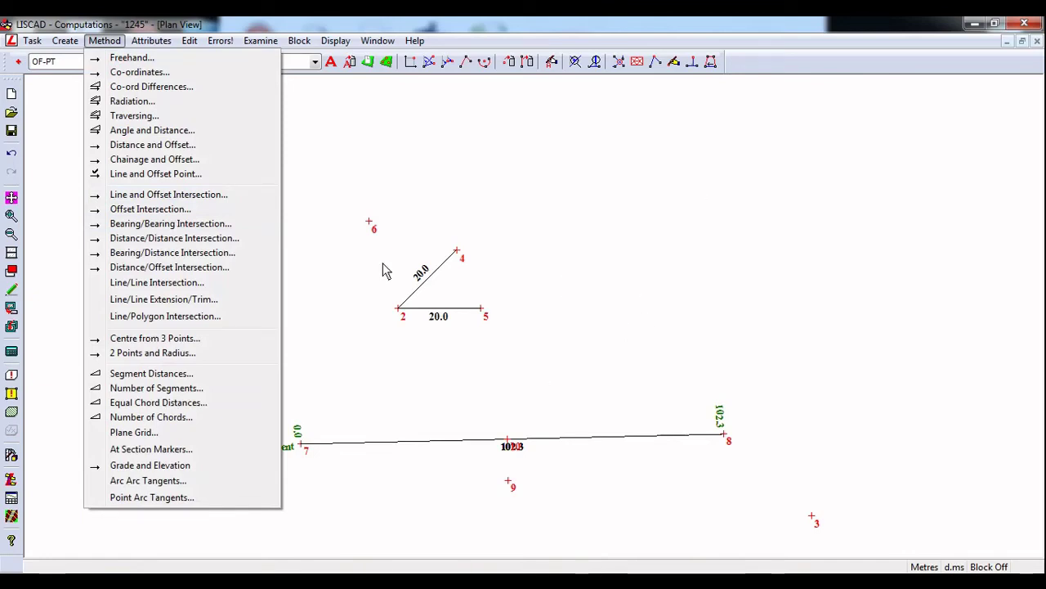
# Switch to creating lines with the Freehand method.
pyautogui.click(64, 40)
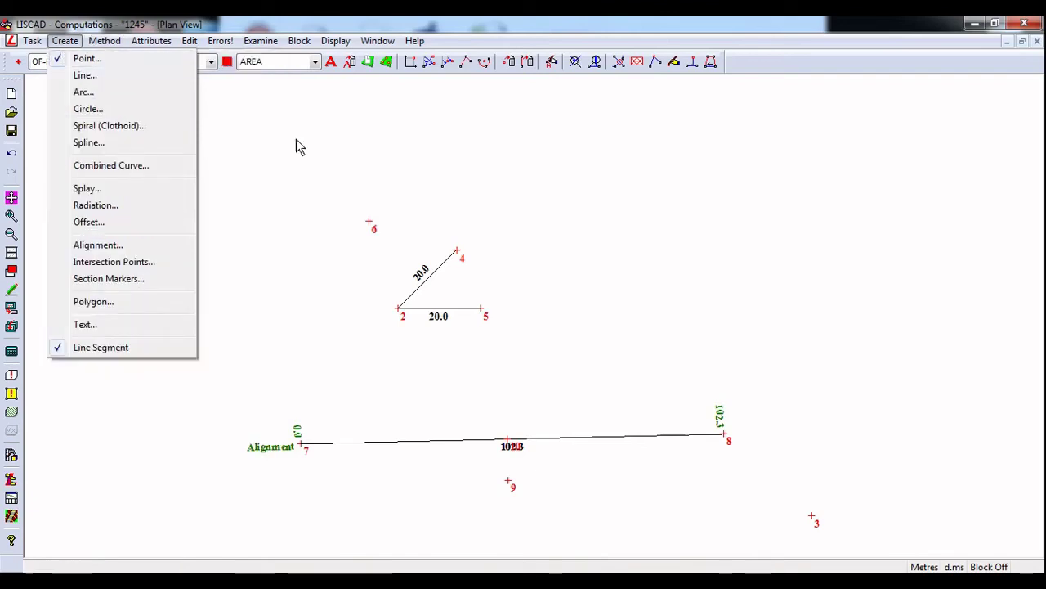
pyautogui.click(297, 146)
pyautogui.click(65, 40)
pyautogui.click(85, 75)
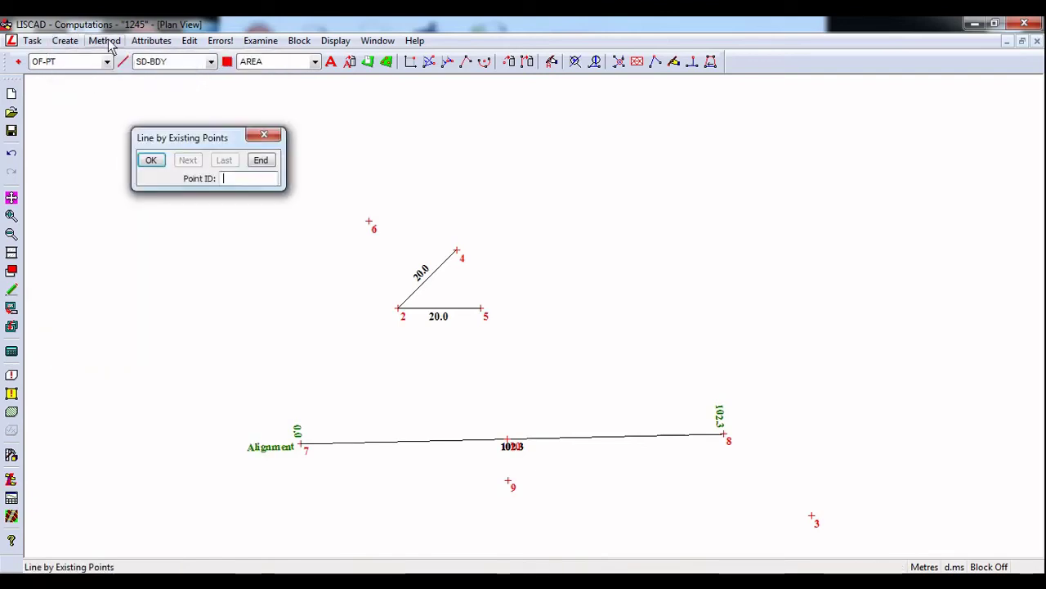
pyautogui.click(104, 41)
pyautogui.click(131, 58)
# Sketch points 11, 12 and 13 joined by lines of 63.1 and 69.9.
pyautogui.click(605, 351)
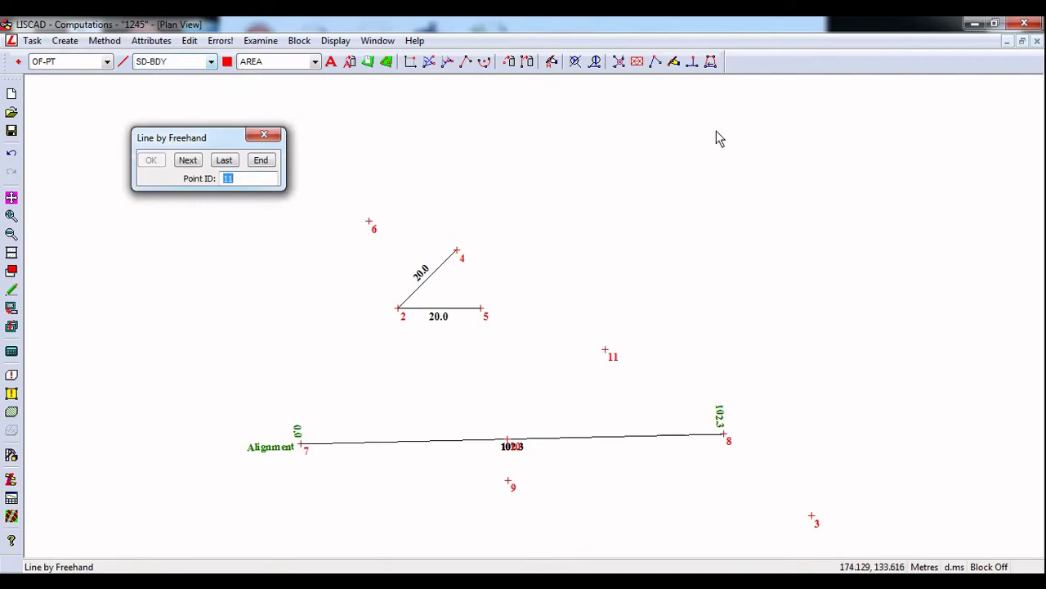
pyautogui.click(722, 117)
pyautogui.click(911, 333)
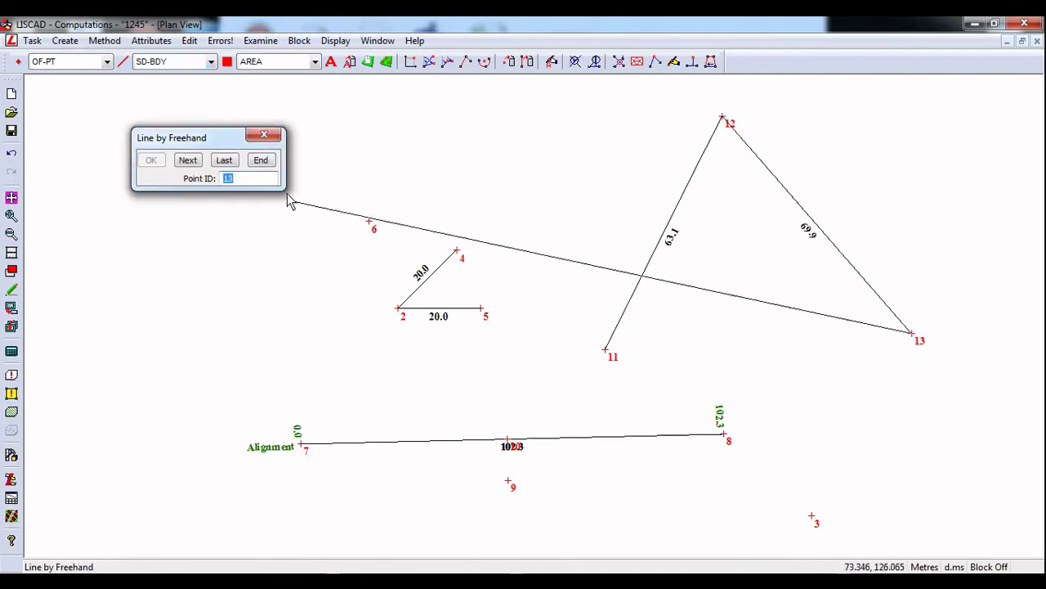
pyautogui.click(261, 160)
pyautogui.click(264, 134)
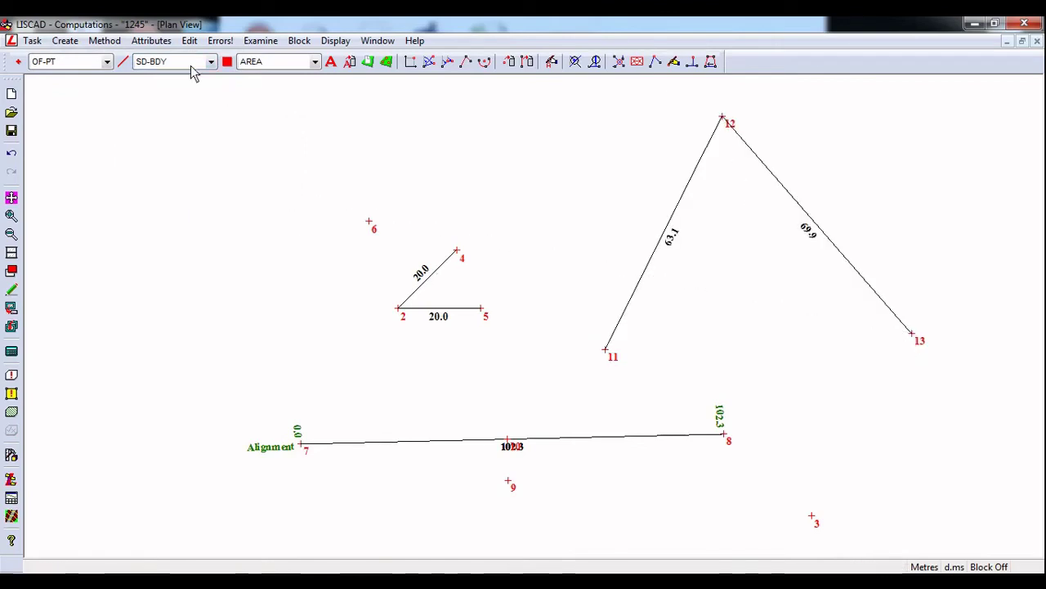
pyautogui.click(65, 40)
pyautogui.click(82, 58)
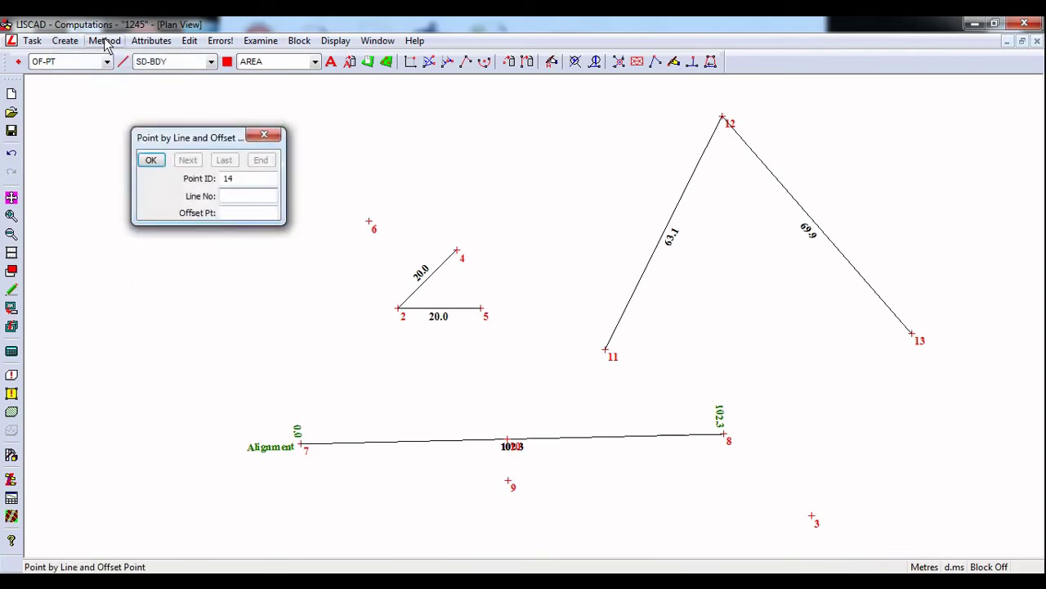
# Compute point 14 by offset intersection from point 11 on line 11–12 and point 13 on line 12–13.
pyautogui.click(104, 41)
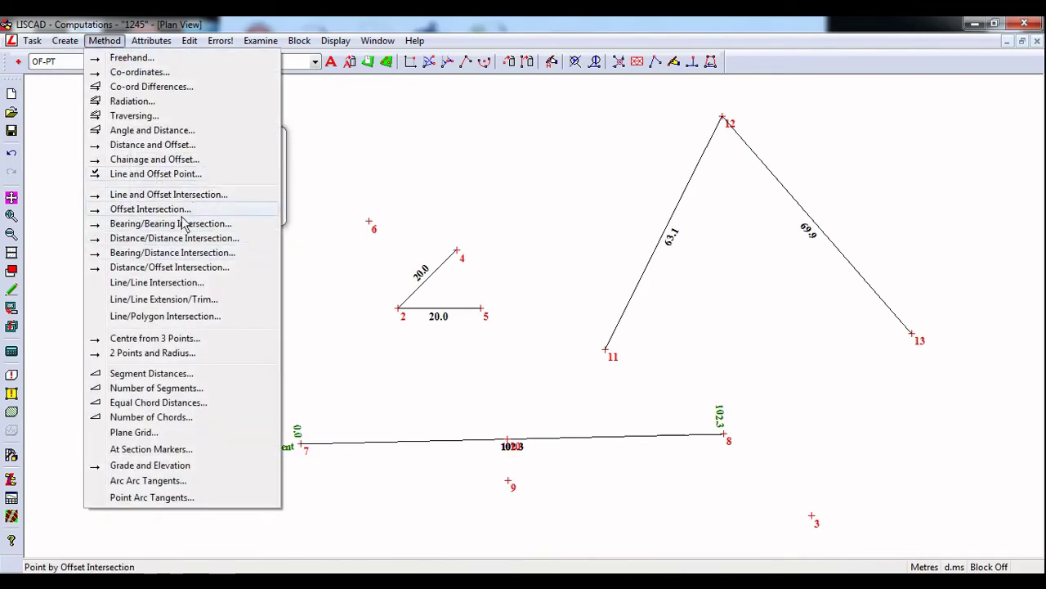
pyautogui.click(164, 210)
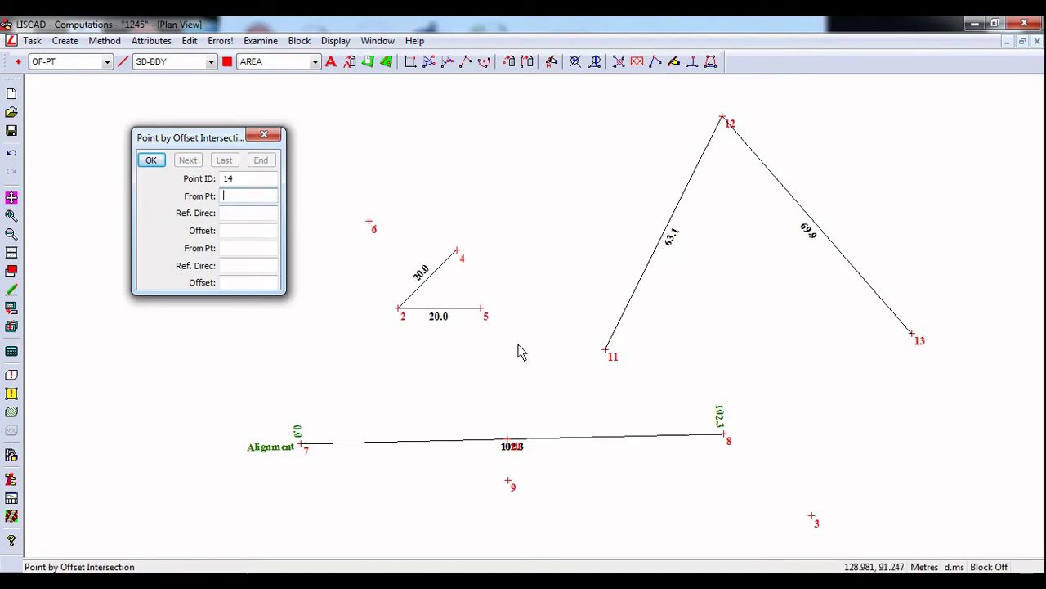
pyautogui.click(652, 263)
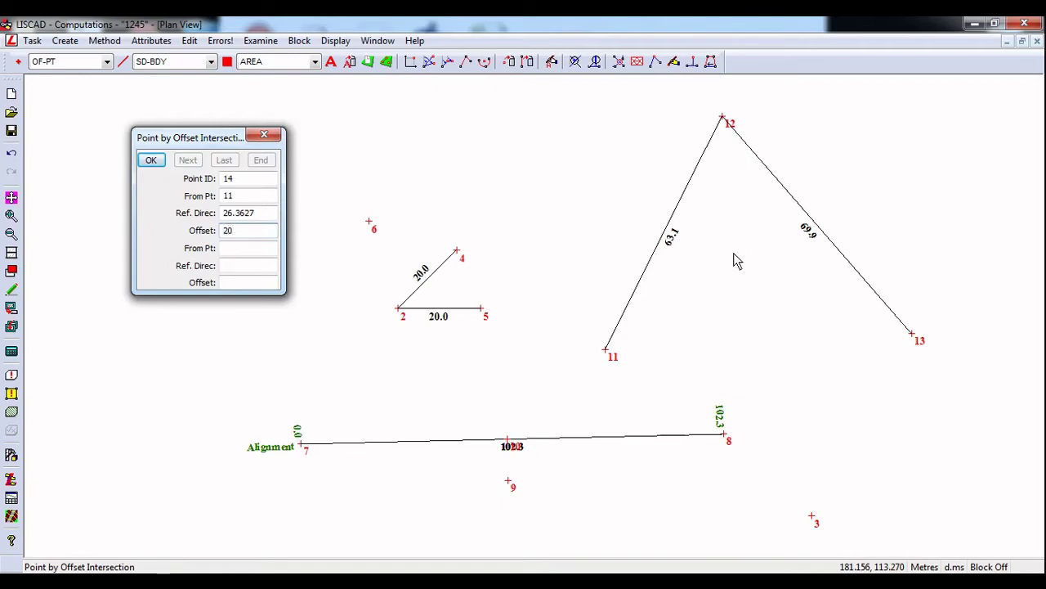
pyautogui.press('Tab')
pyautogui.click(914, 335)
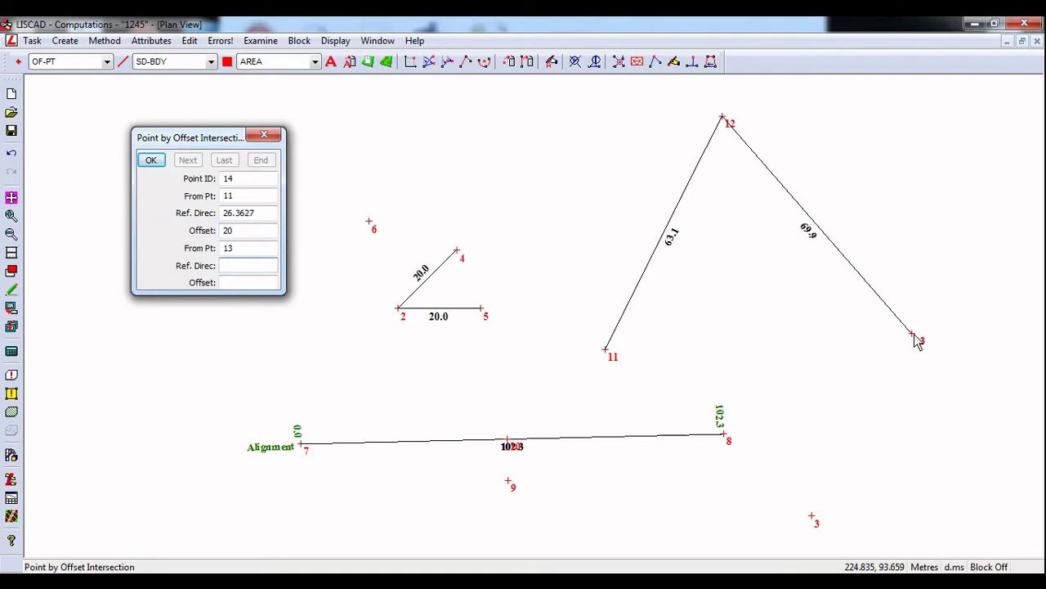
pyautogui.click(843, 264)
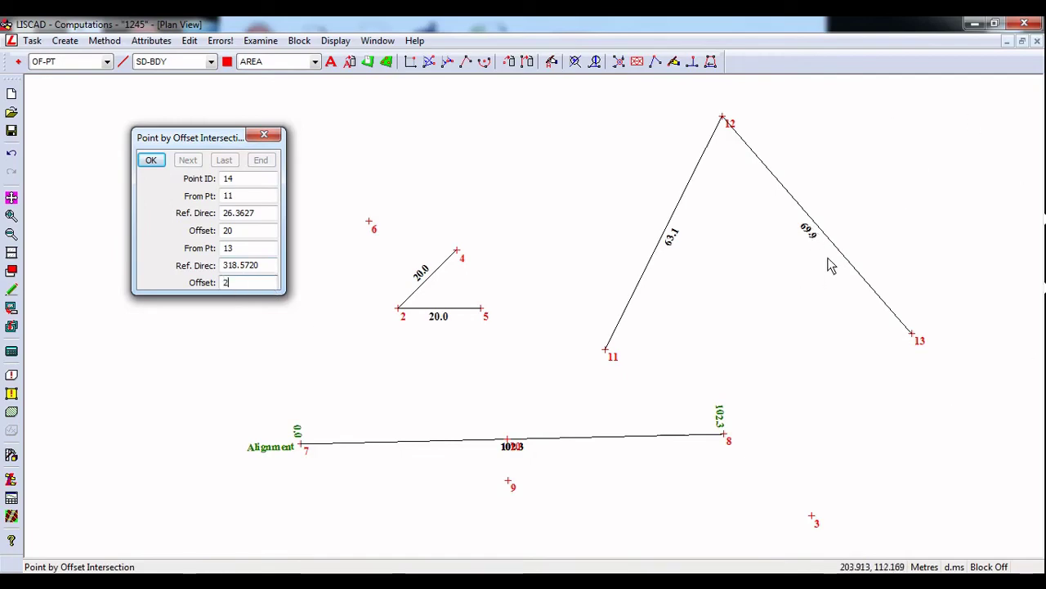
pyautogui.write('0')
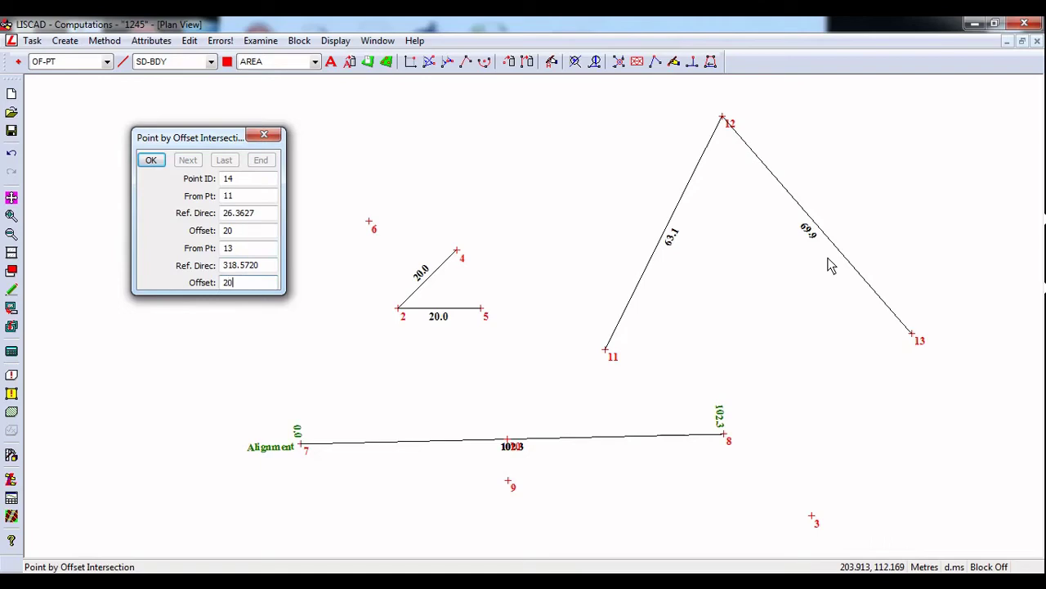
pyautogui.click(158, 166)
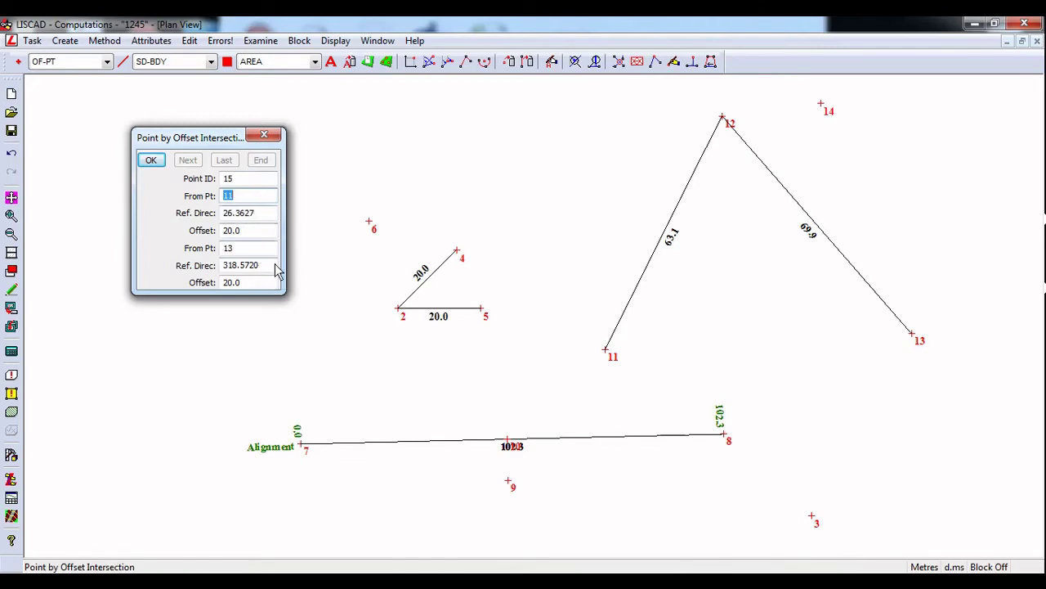
# Recompute point 14 with the -20.0 offset and move it to the new position.
pyautogui.moveTo(266, 275)
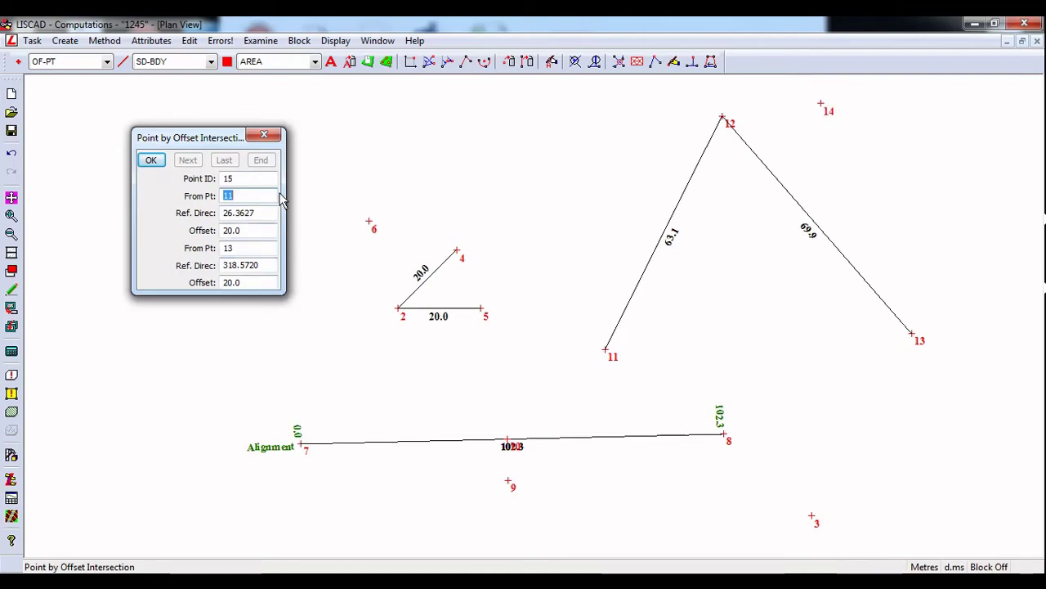
pyautogui.click(253, 180)
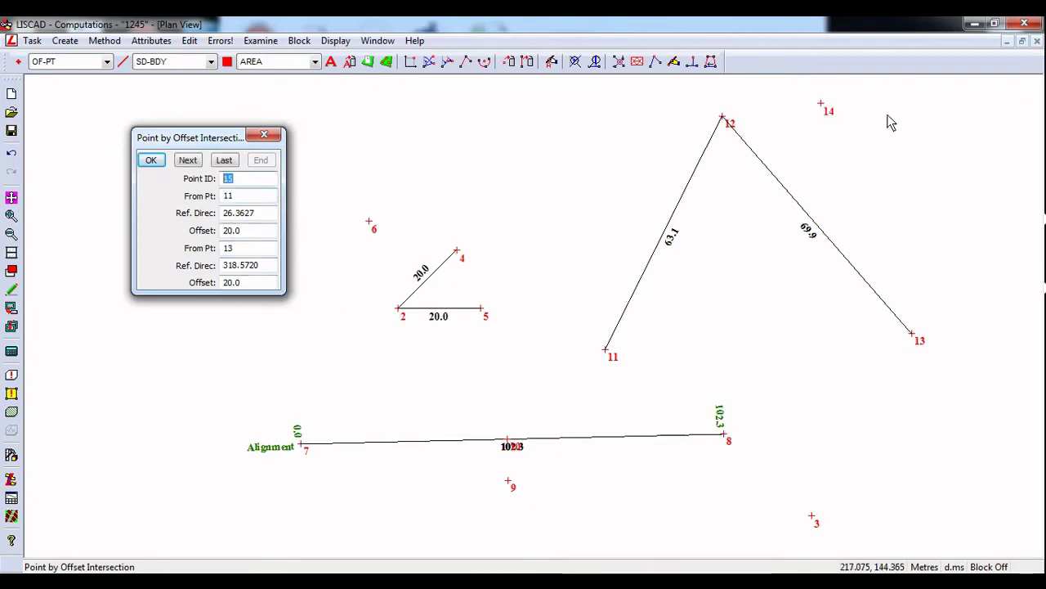
pyautogui.click(821, 104)
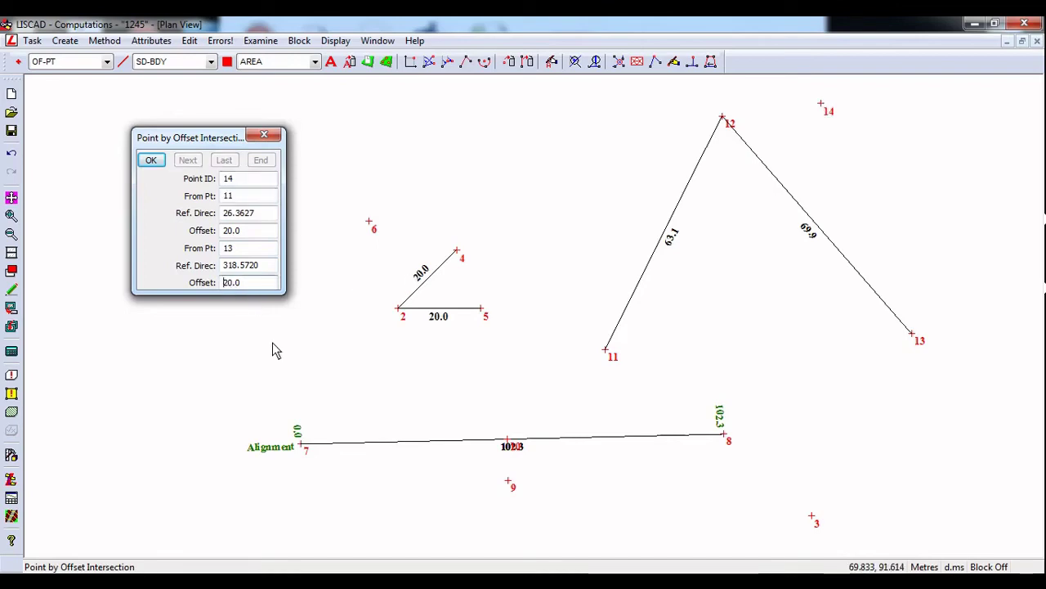
pyautogui.write('-')
pyautogui.click(152, 161)
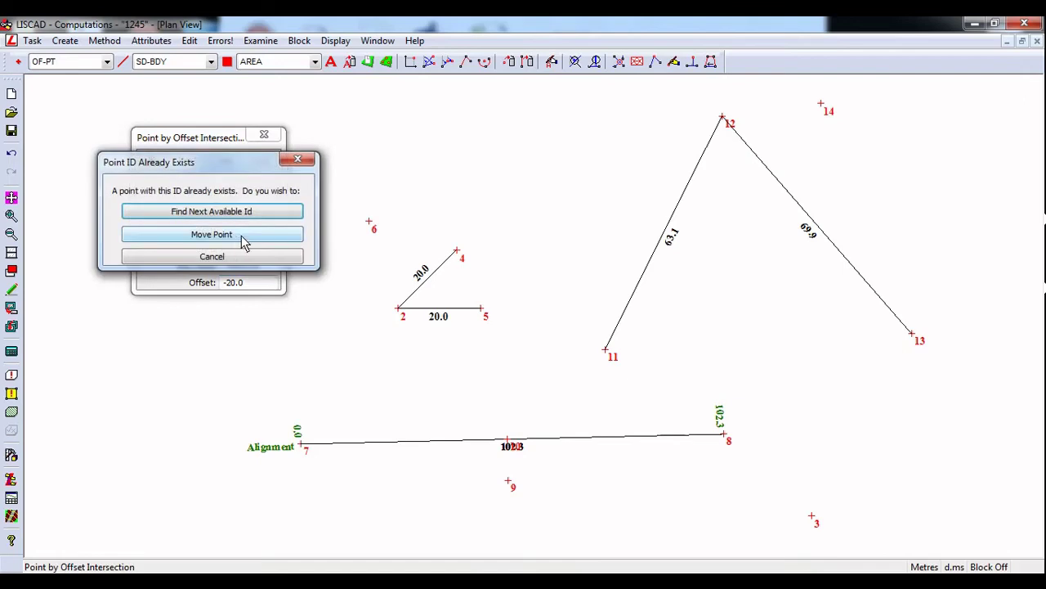
pyautogui.click(242, 237)
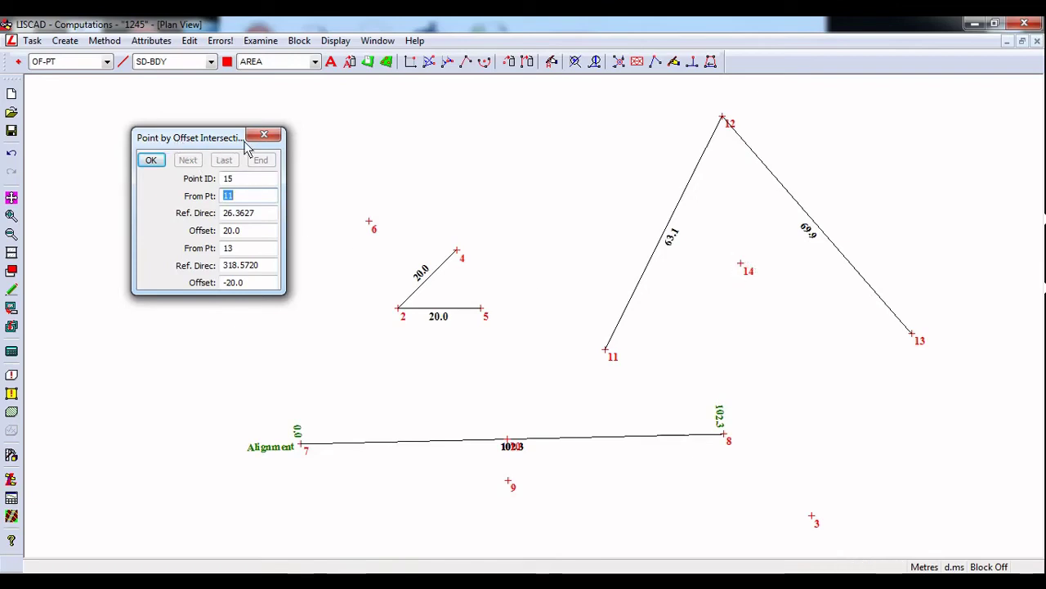
pyautogui.click(263, 137)
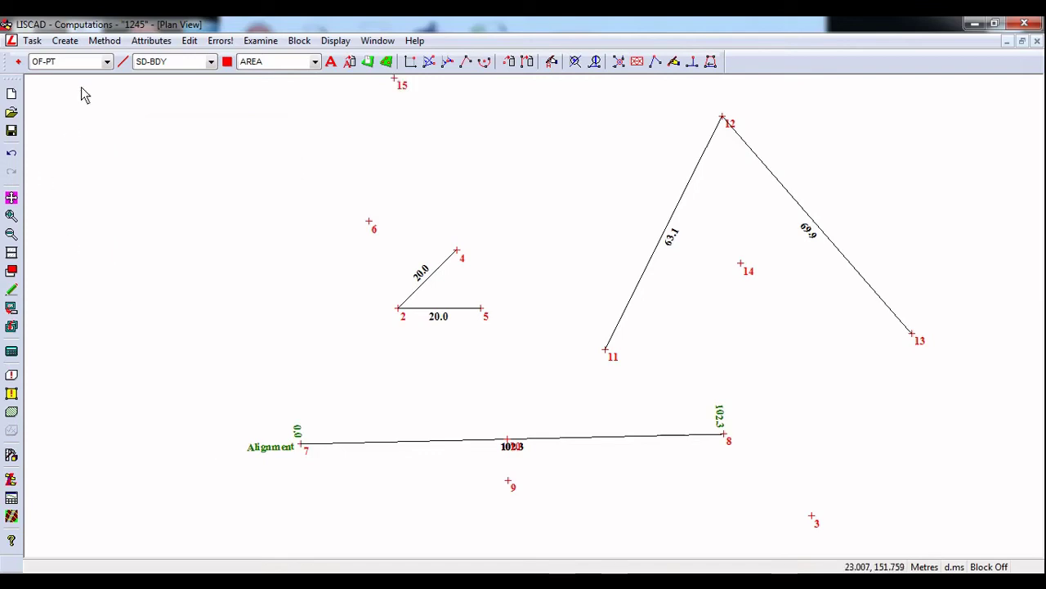
# Compute point 16 by bearing/bearing intersection: 45° from point 11 and 300° from point 13.
pyautogui.click(112, 41)
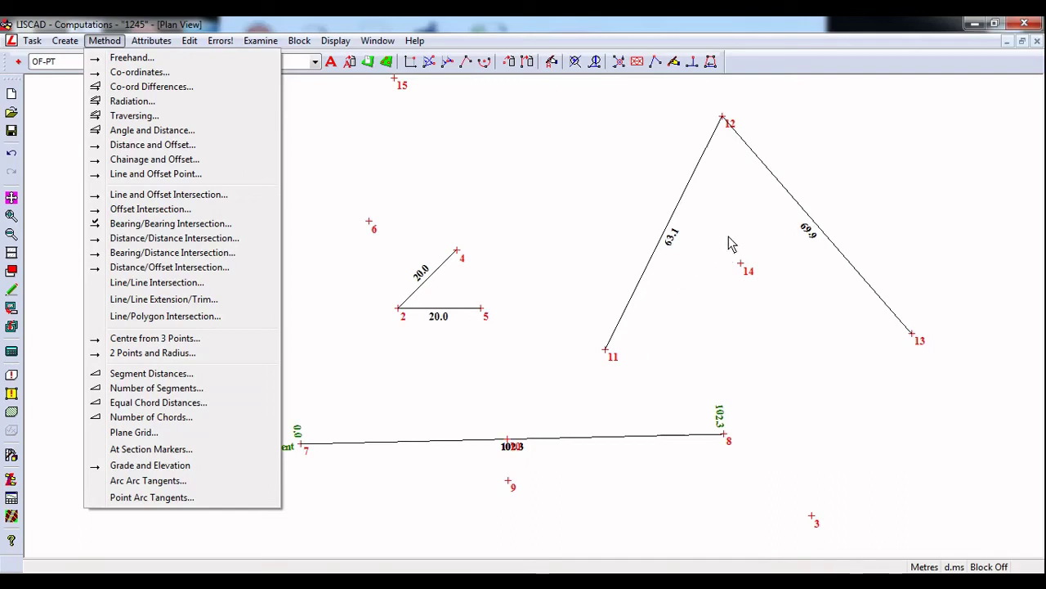
pyautogui.click(162, 224)
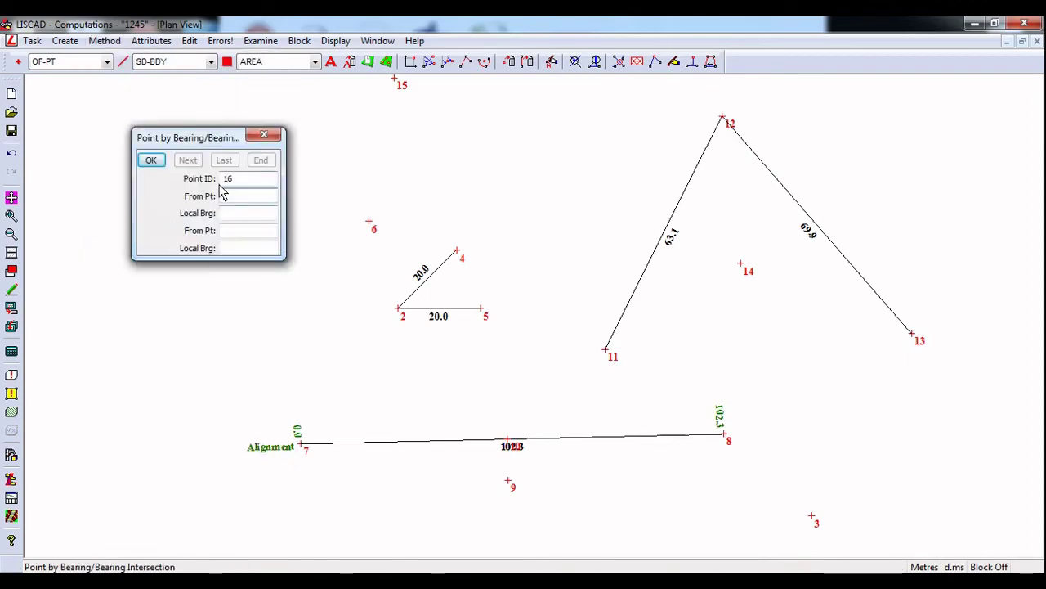
pyautogui.click(609, 354)
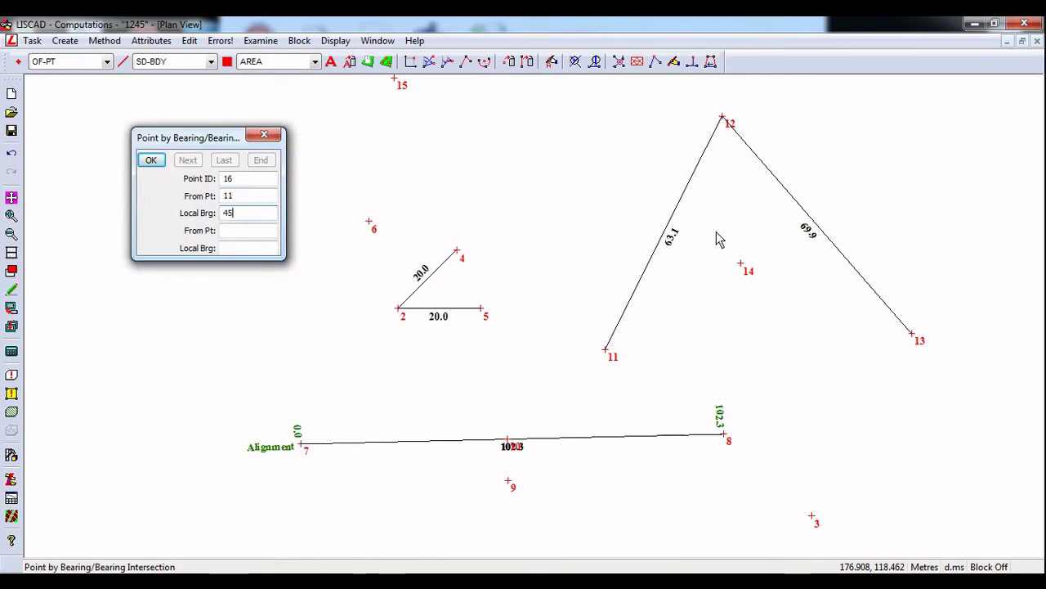
pyautogui.click(258, 232)
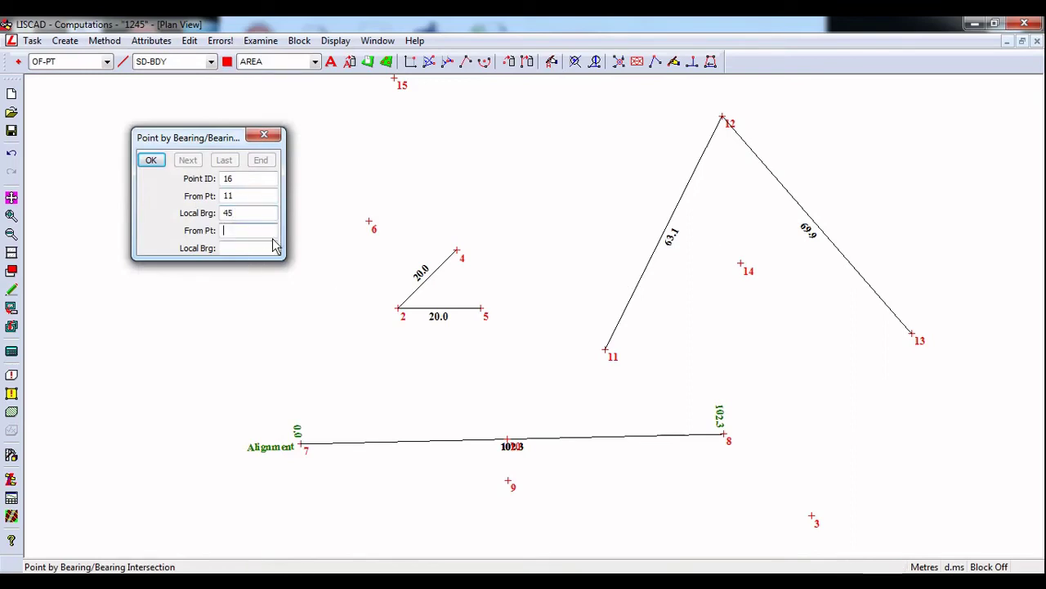
pyautogui.click(915, 340)
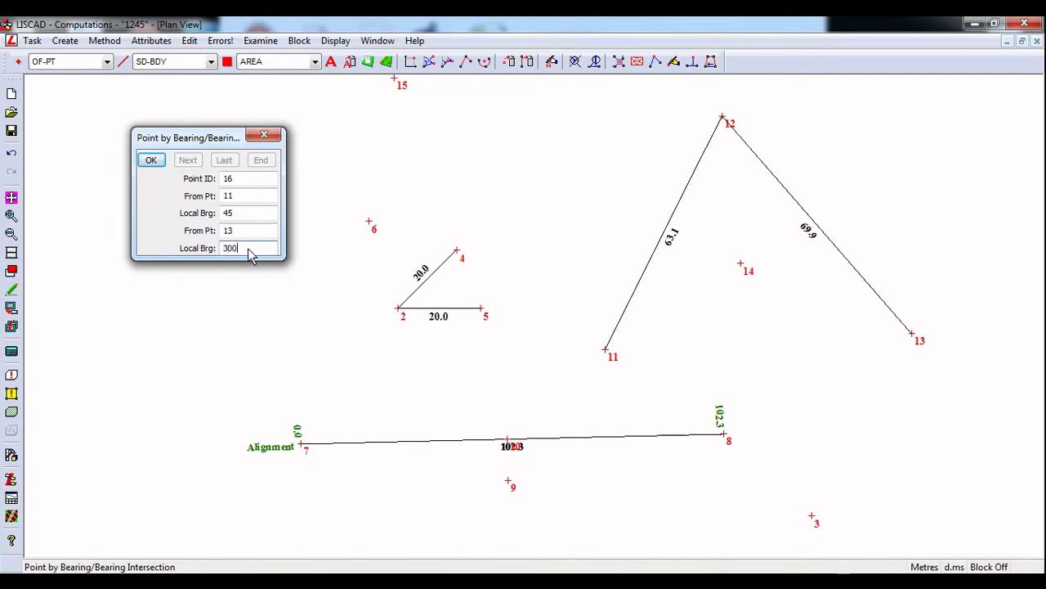
pyautogui.click(156, 160)
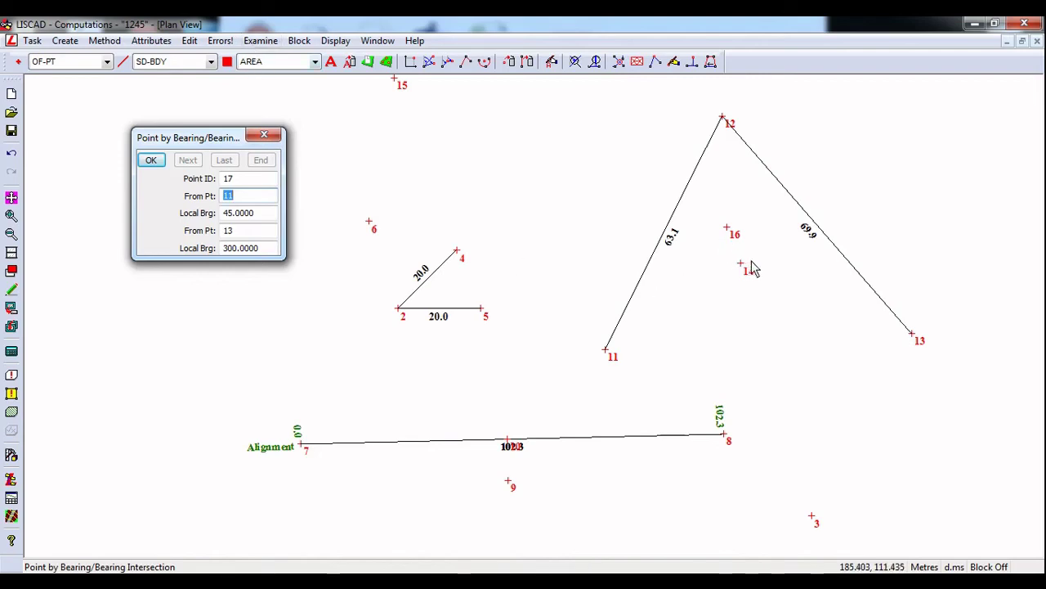
# Join points 11–14 (38.8) and 14–13 (44.7) with lines by existing points.
pyautogui.click(467, 64)
pyautogui.click(606, 350)
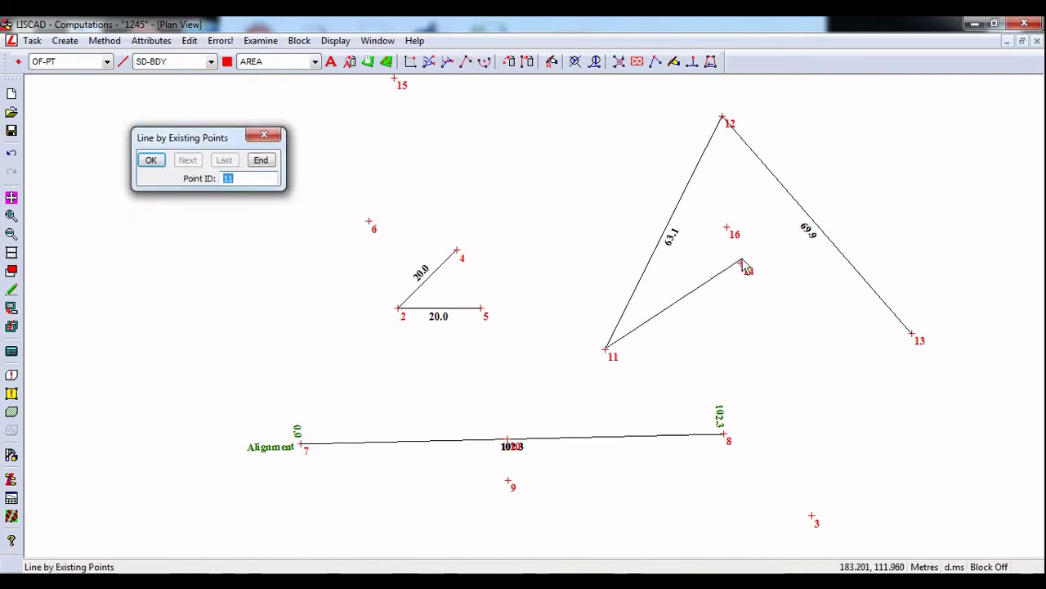
pyautogui.click(741, 265)
pyautogui.click(912, 334)
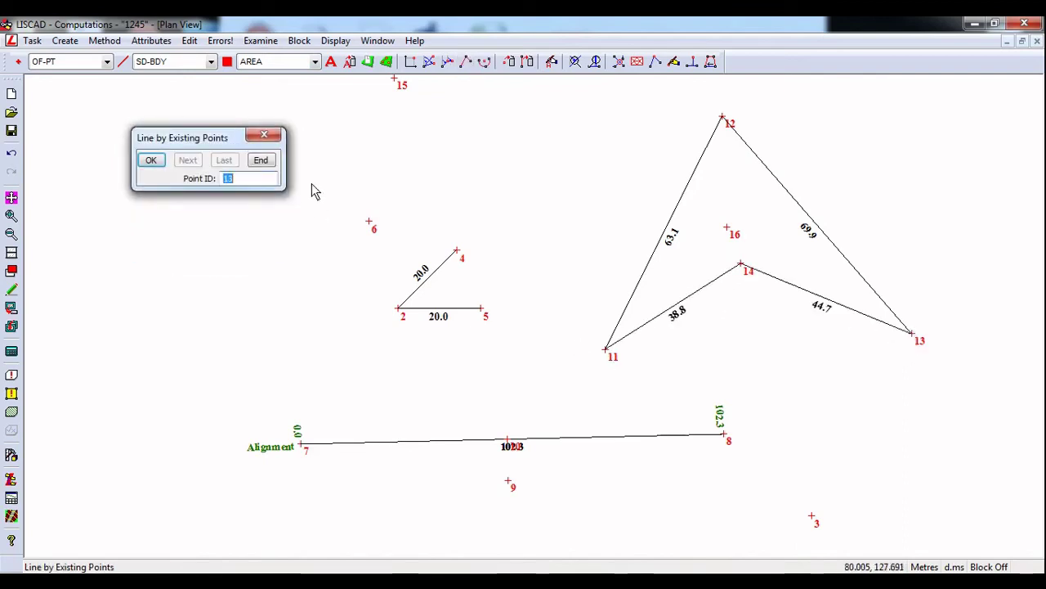
pyautogui.click(264, 134)
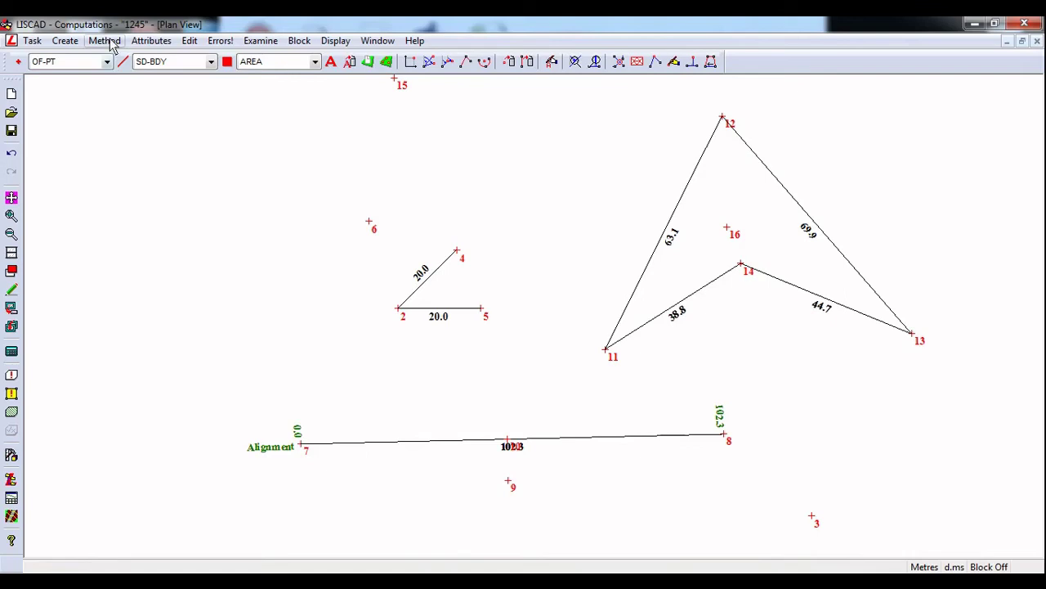
# Return to point creation and bring up the list of computation methods.
pyautogui.click(105, 40)
pyautogui.moveTo(66, 40)
pyautogui.click(78, 60)
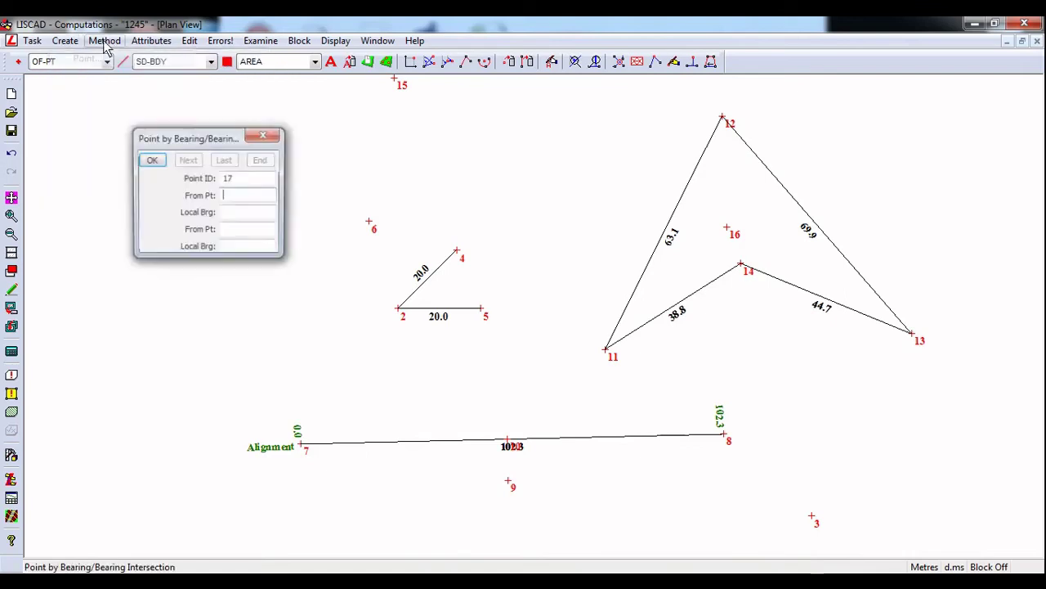
pyautogui.click(105, 40)
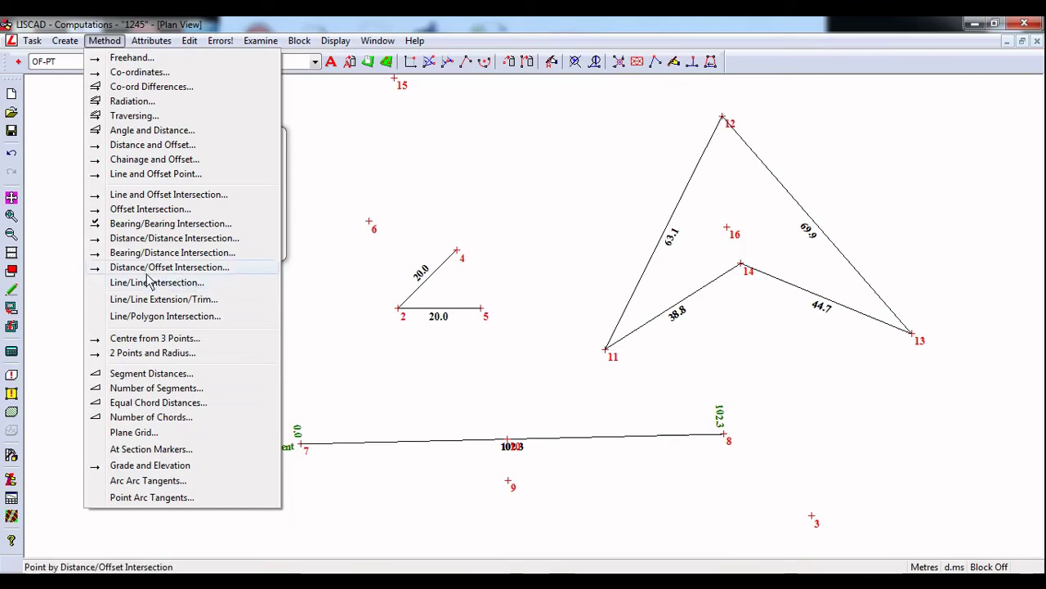
# Compute point 17 at 20 from point 11 and 60 from point 12, keeping the alternate solution.
pyautogui.click(147, 241)
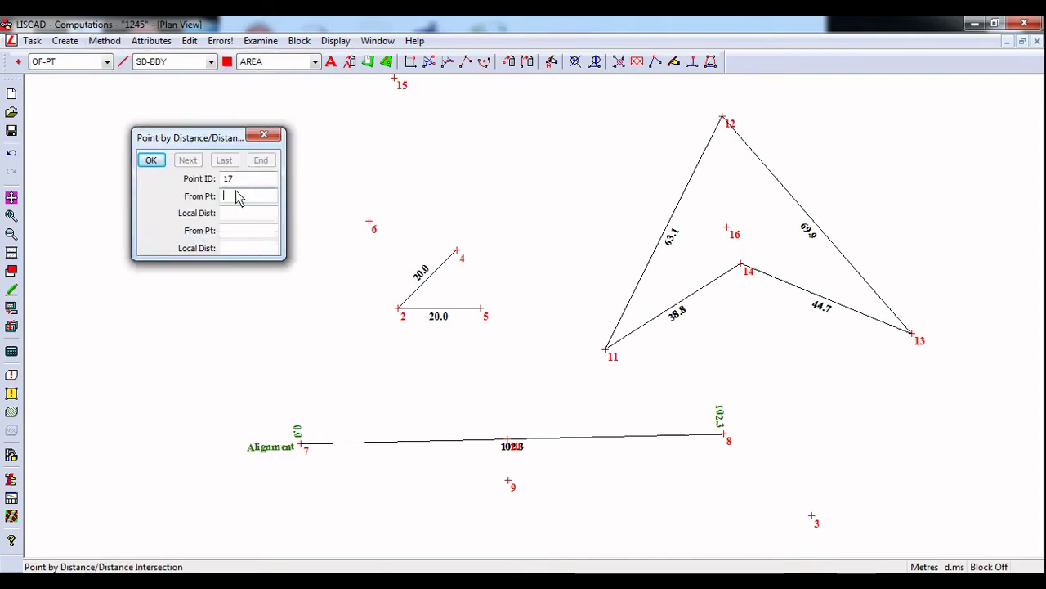
pyautogui.click(608, 350)
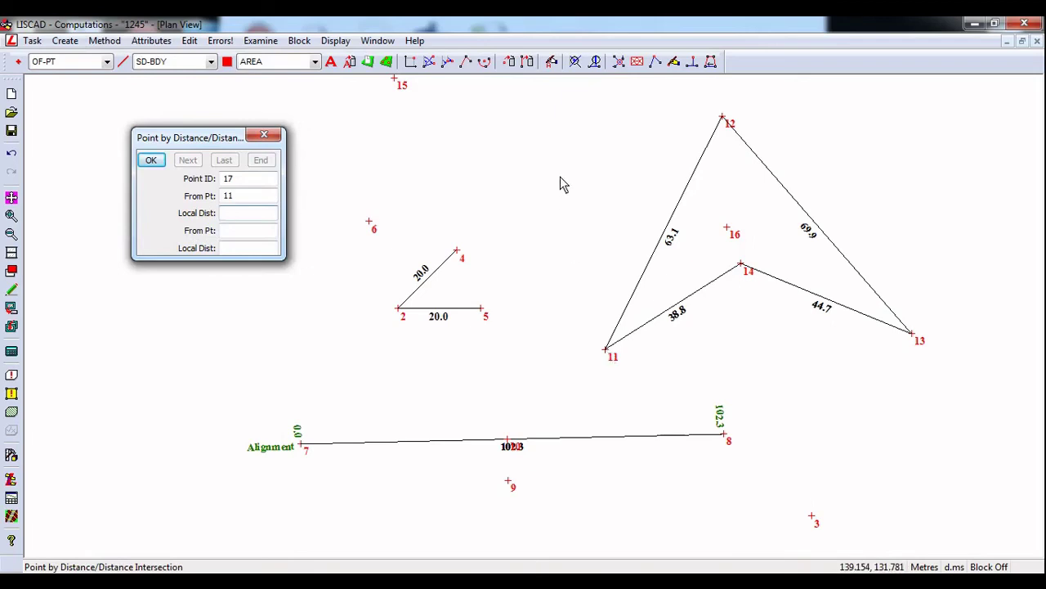
pyautogui.write('20')
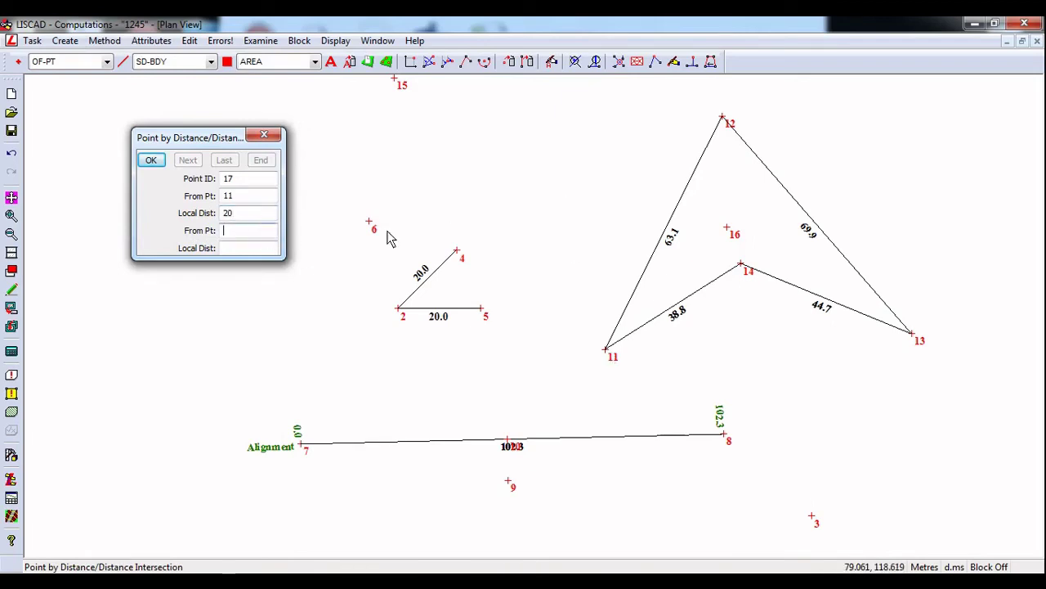
pyautogui.click(722, 118)
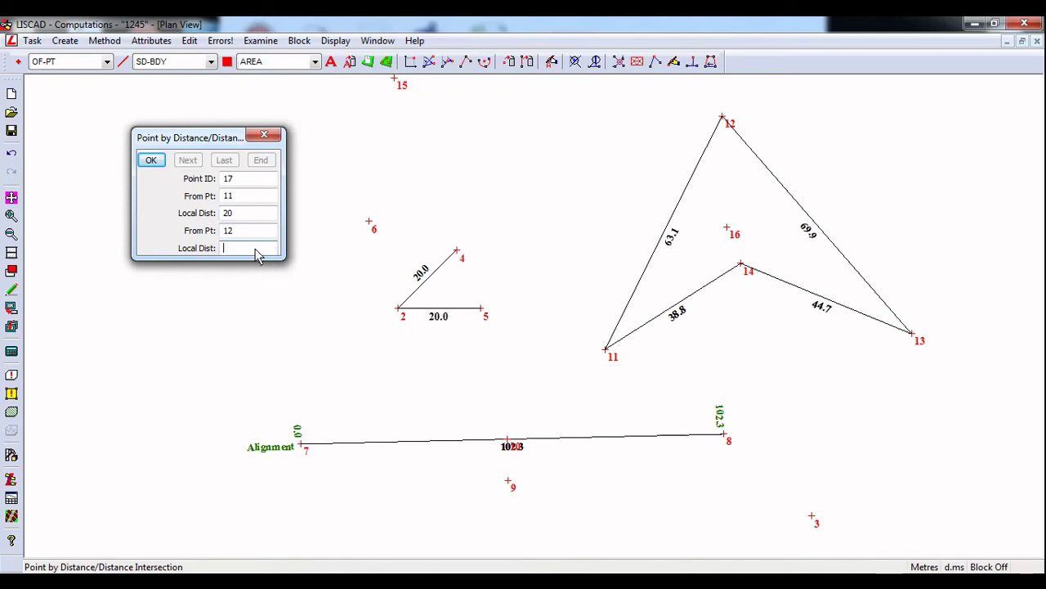
pyautogui.write('0')
pyautogui.click(151, 160)
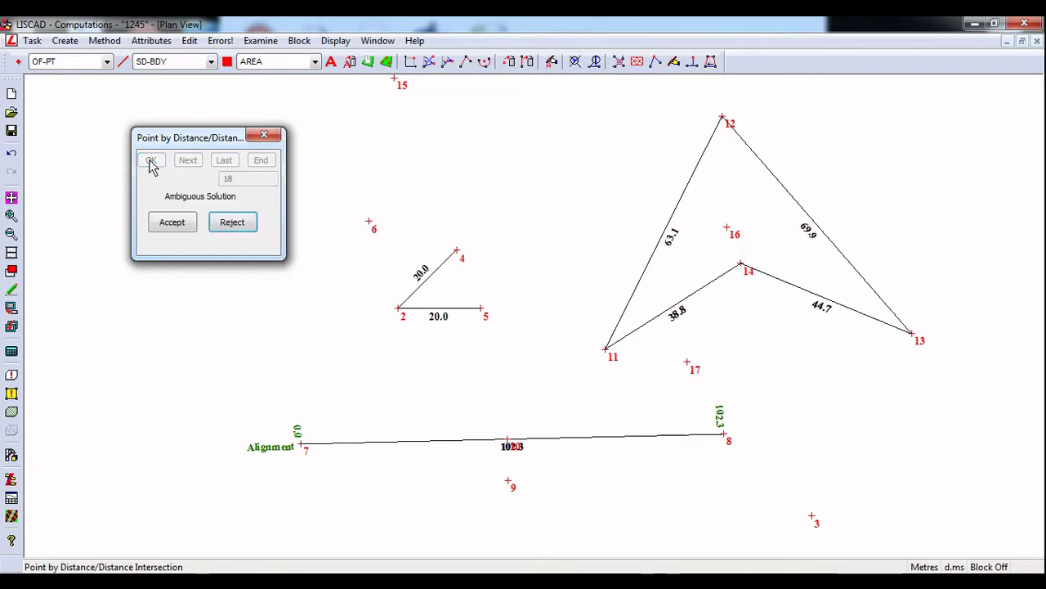
pyautogui.click(236, 225)
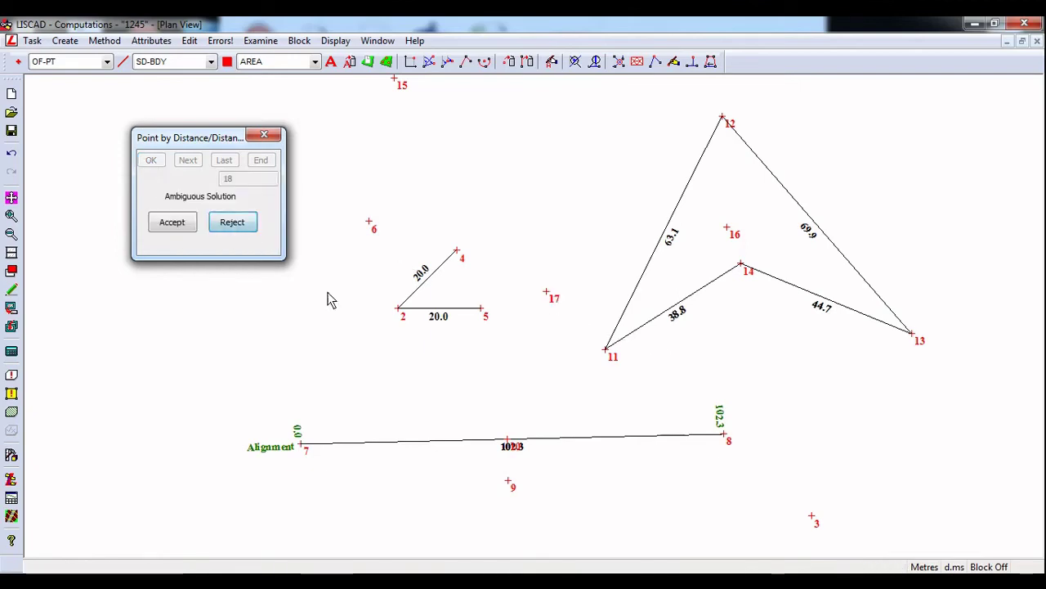
pyautogui.click(173, 222)
pyautogui.click(466, 62)
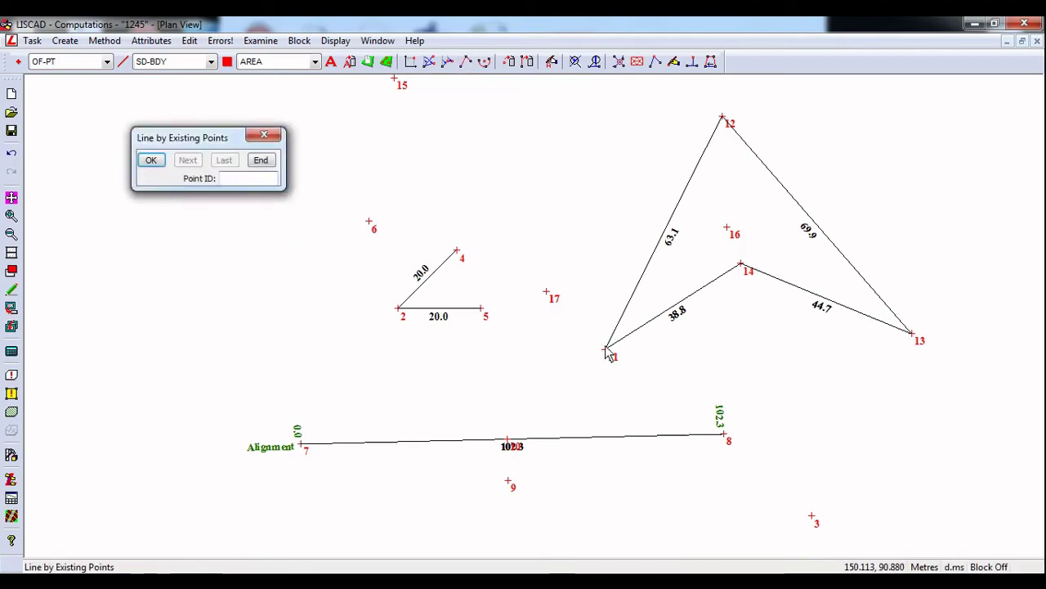
# Join point 11 to 17 (20.0) and point 17 to 12 (60.0) with lines.
pyautogui.click(607, 351)
pyautogui.click(547, 295)
pyautogui.click(722, 118)
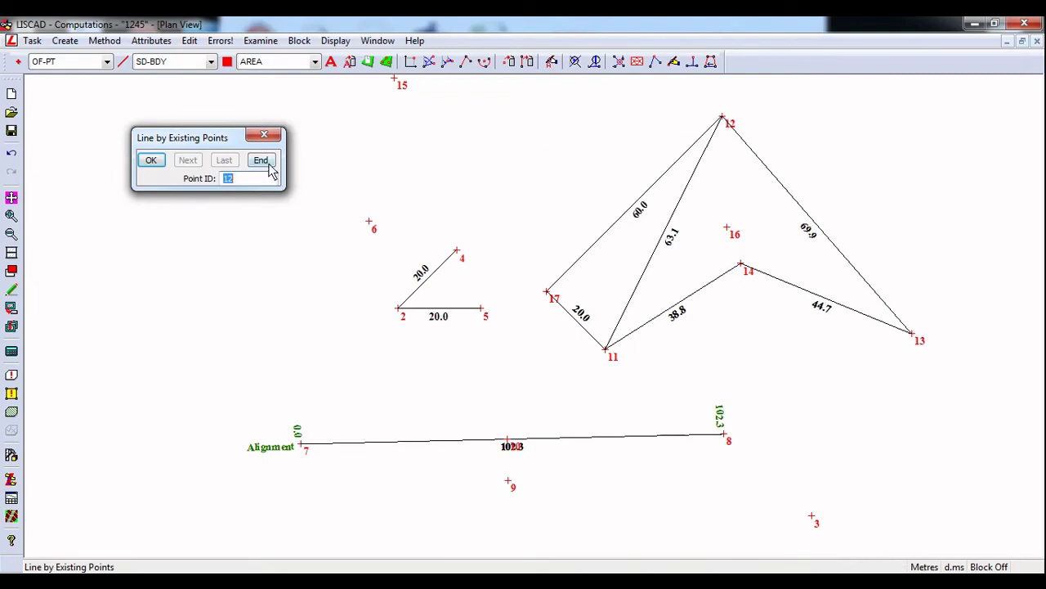
pyautogui.click(264, 134)
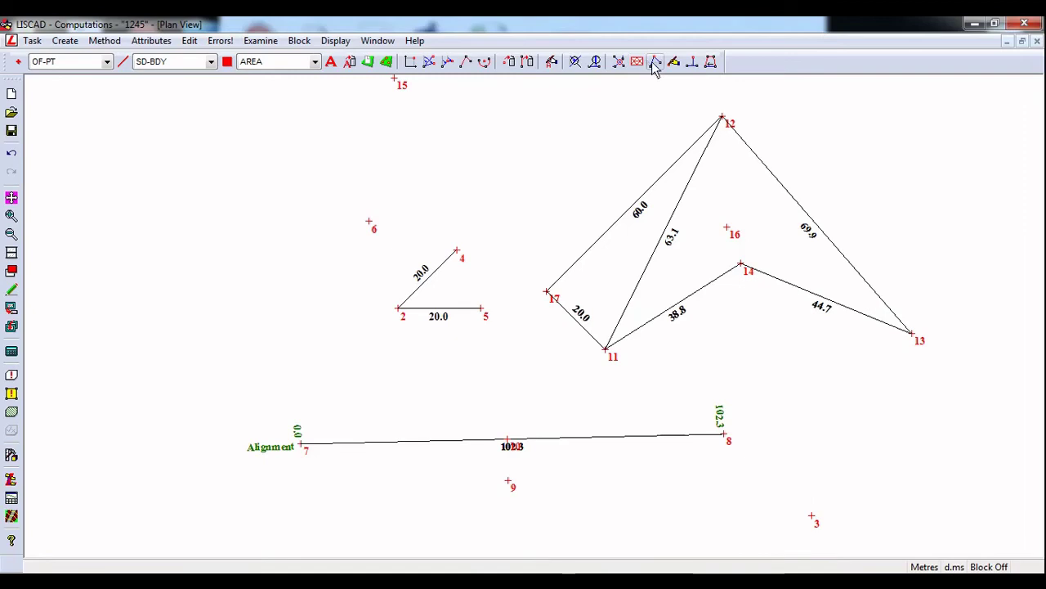
# Return to point creation with the Distance/Offset Intersection method.
pyautogui.click(104, 41)
pyautogui.click(90, 58)
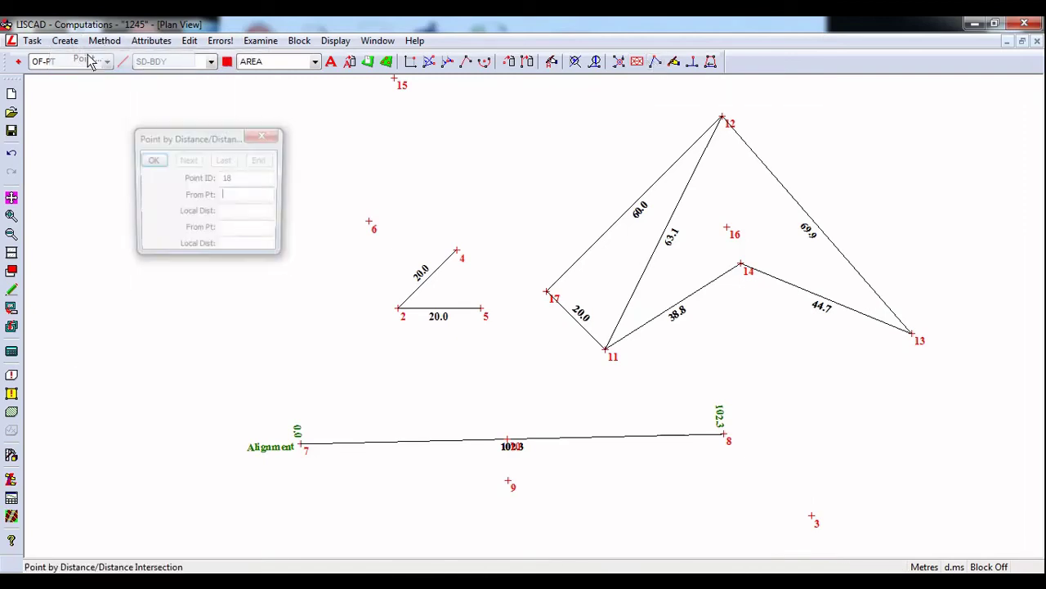
pyautogui.click(104, 41)
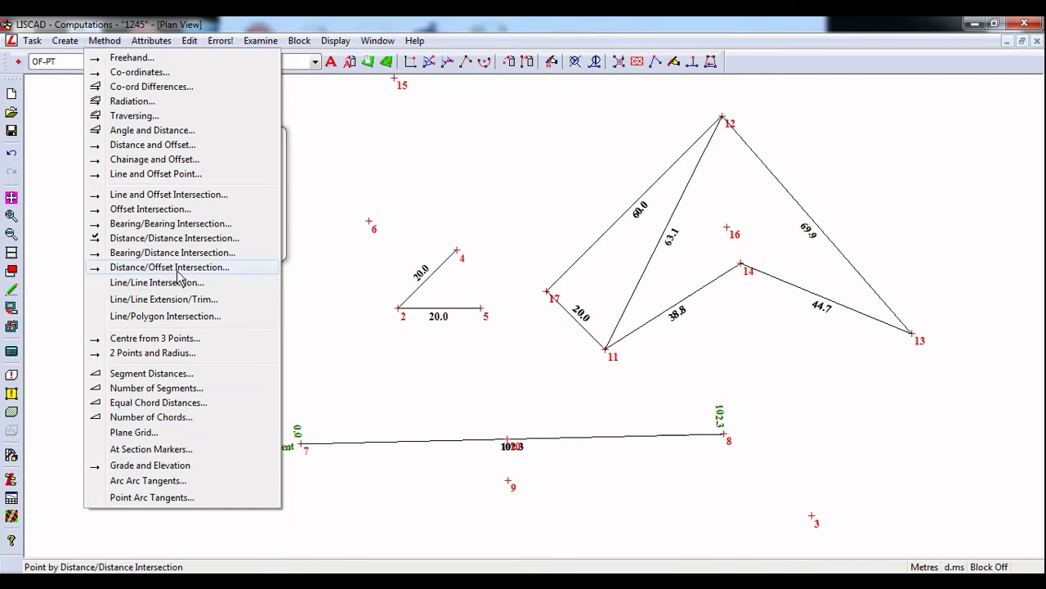
pyautogui.click(178, 268)
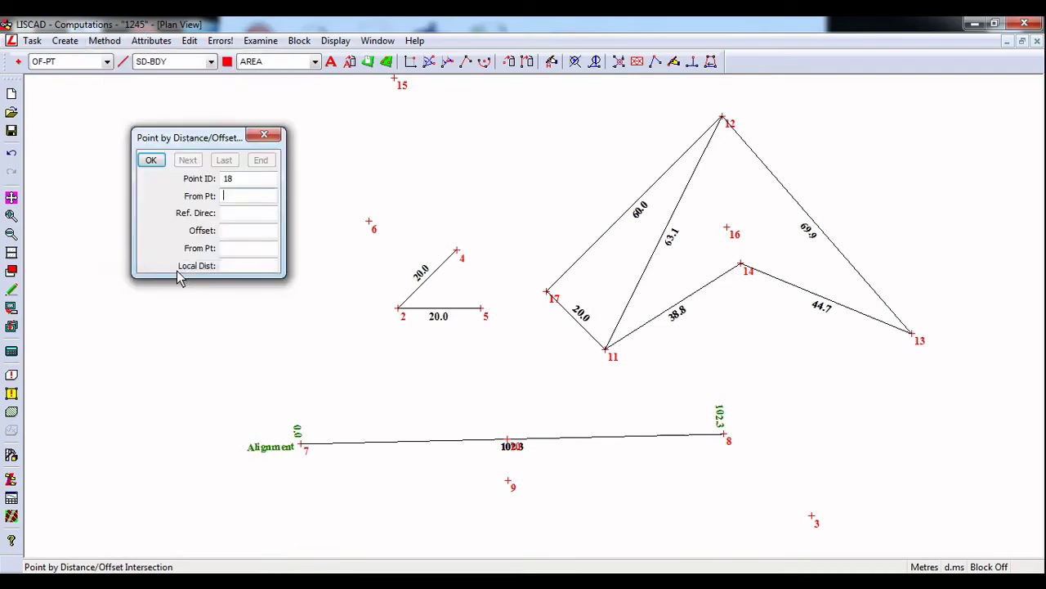
# Compute point 18 offset 10 from line 17–12 and 40 from point 12, taking the alternate solution.
pyautogui.click(552, 299)
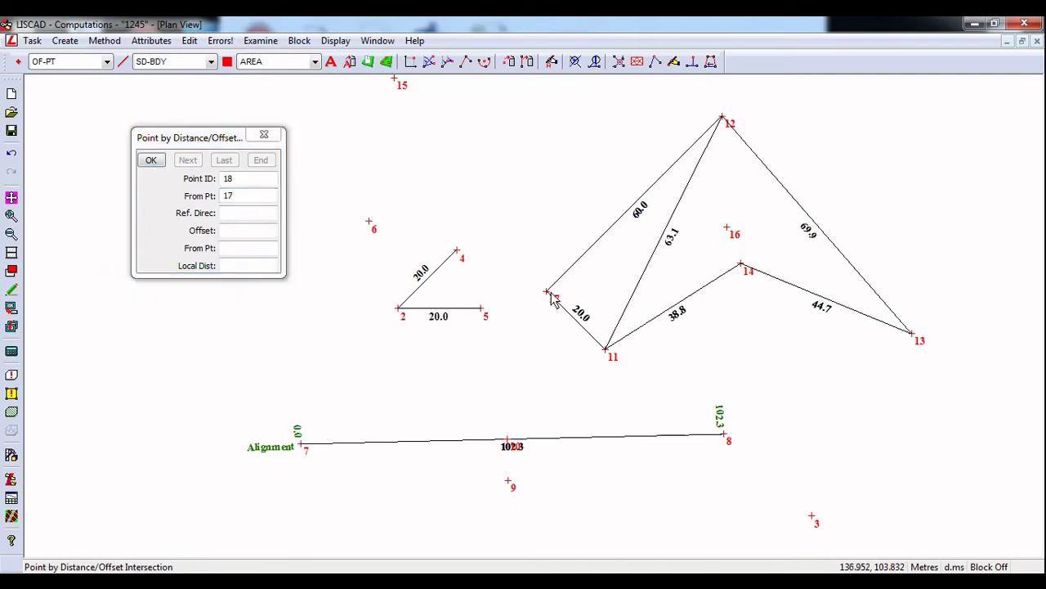
pyautogui.click(613, 231)
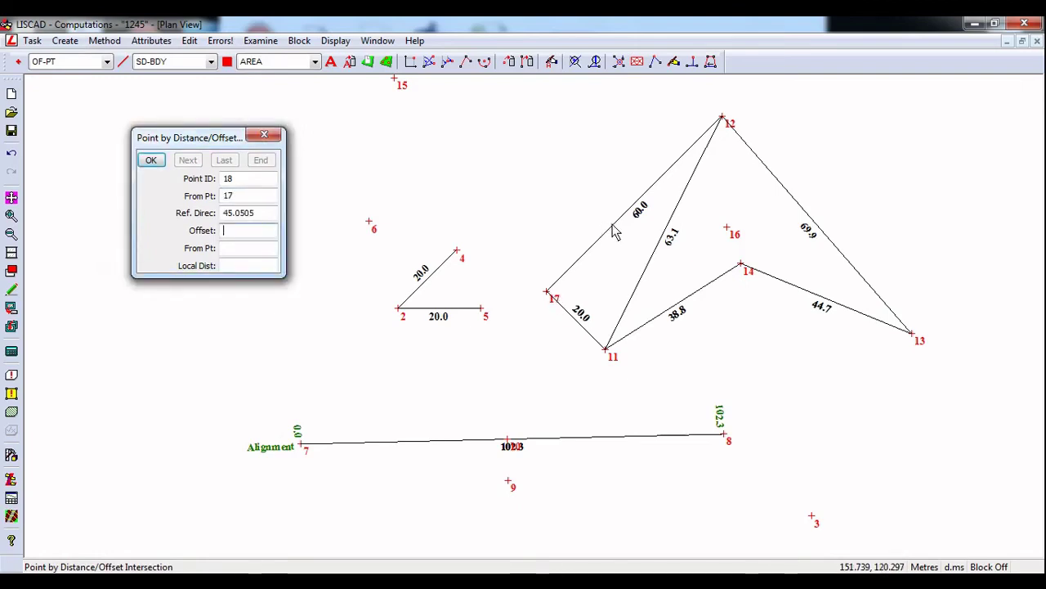
pyautogui.write('1')
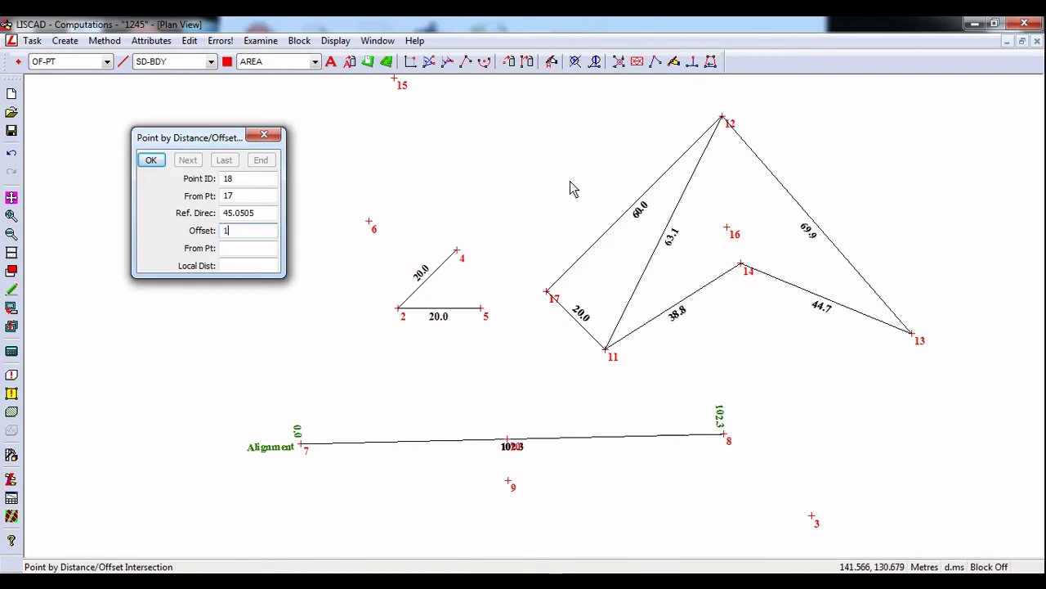
pyautogui.write('0')
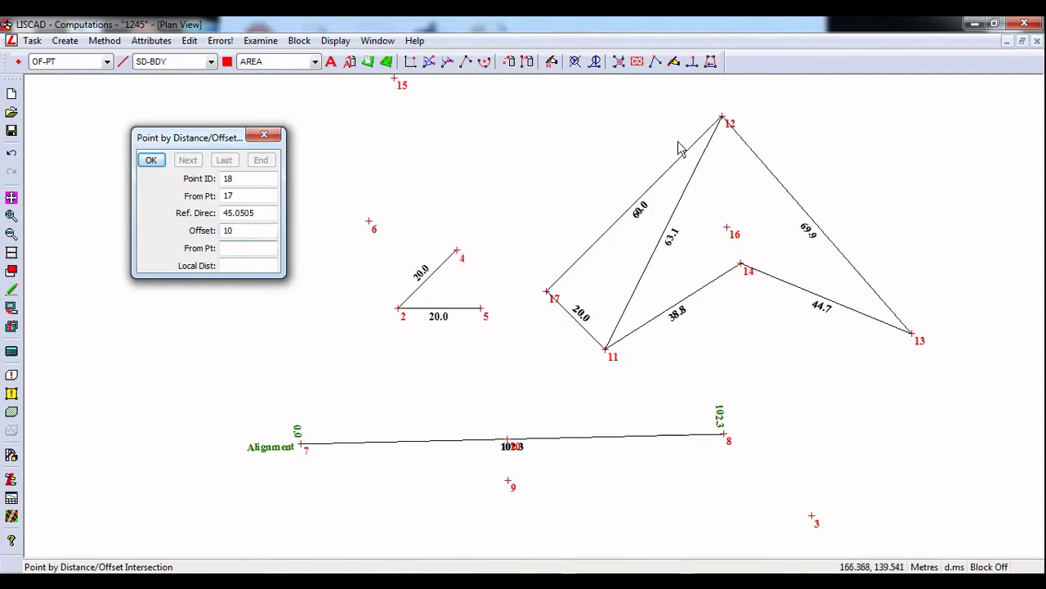
pyautogui.click(723, 119)
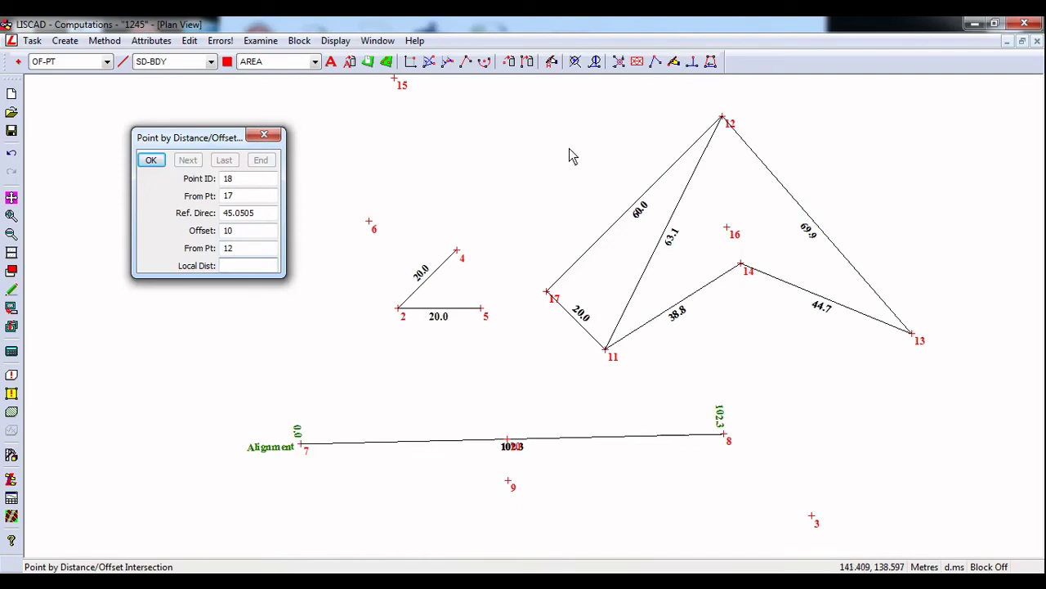
pyautogui.write('40')
pyautogui.click(150, 160)
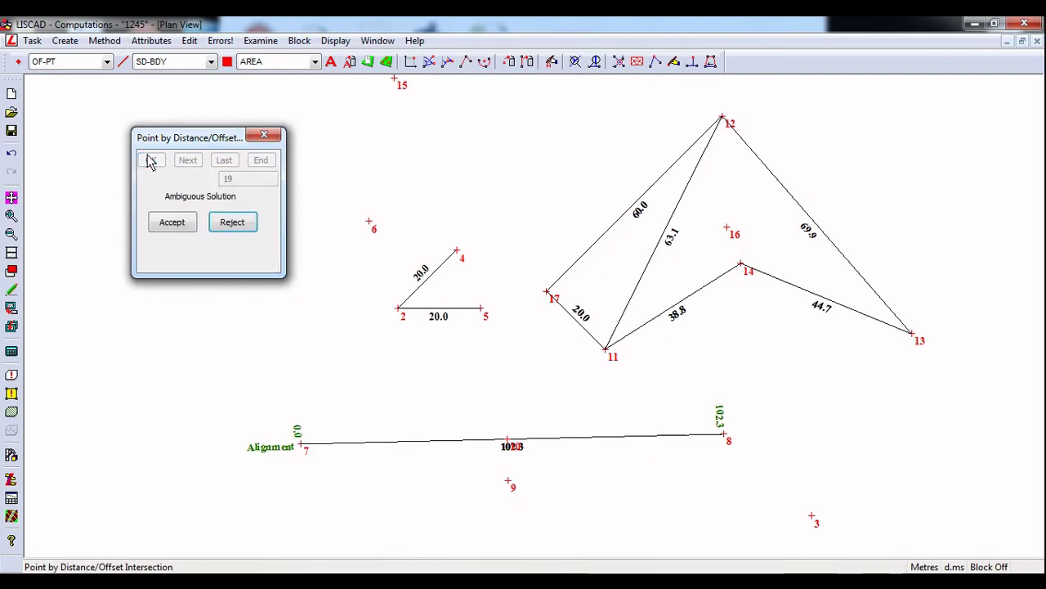
pyautogui.click(232, 228)
pyautogui.moveTo(510, 264); pyautogui.dragTo(464, 299, button='middle')
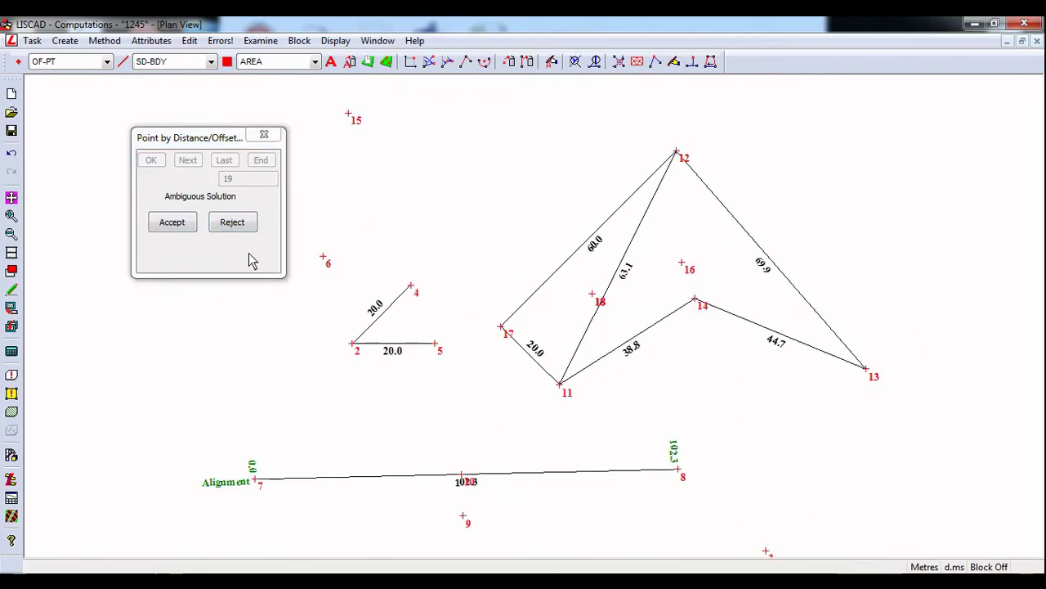
pyautogui.click(173, 223)
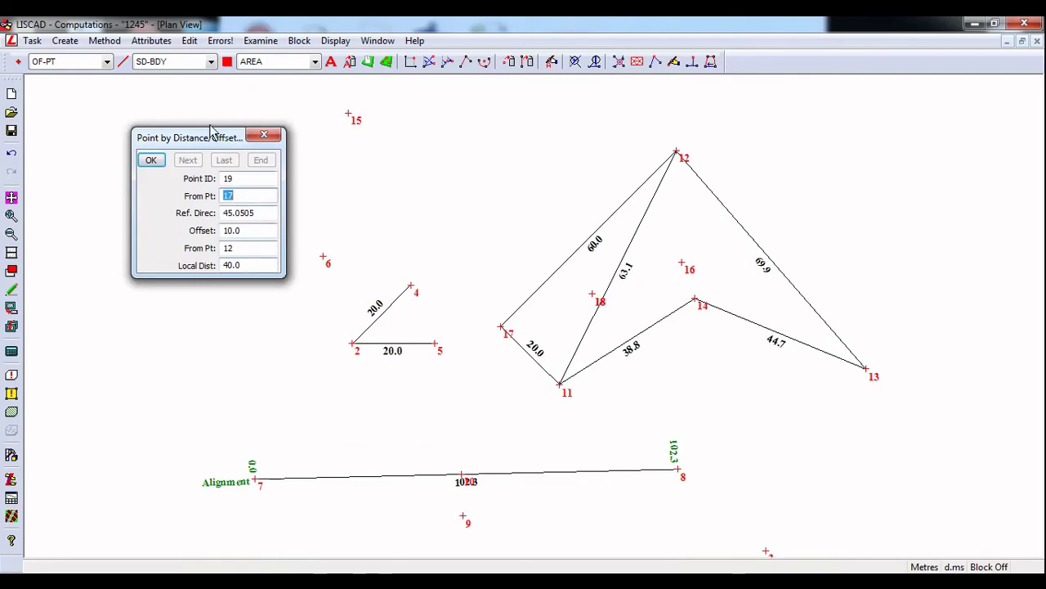
# Start a new line using the Freehand construction method.
pyautogui.click(104, 40)
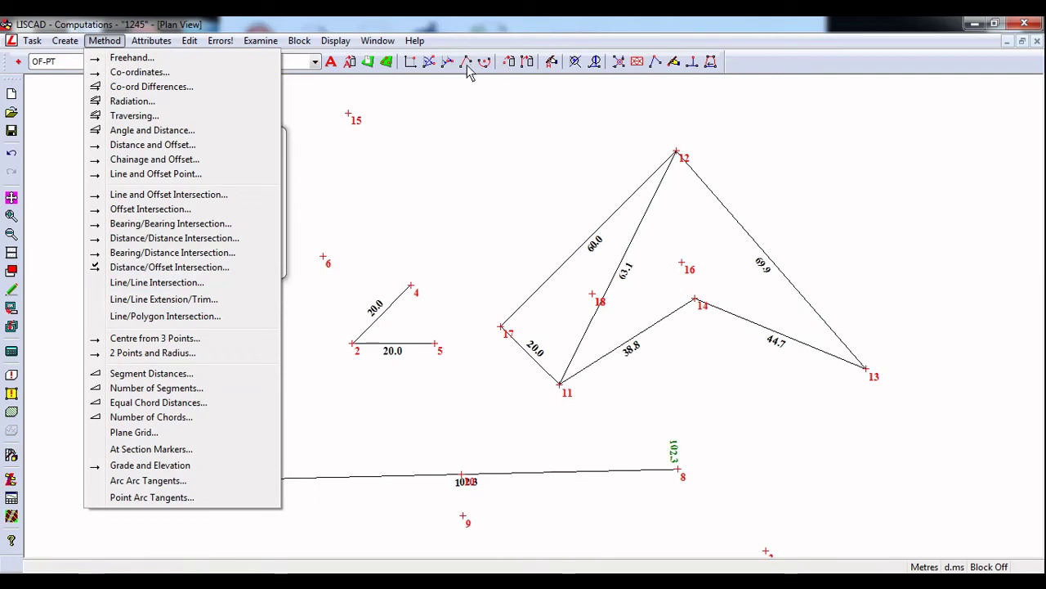
pyautogui.moveTo(66, 41)
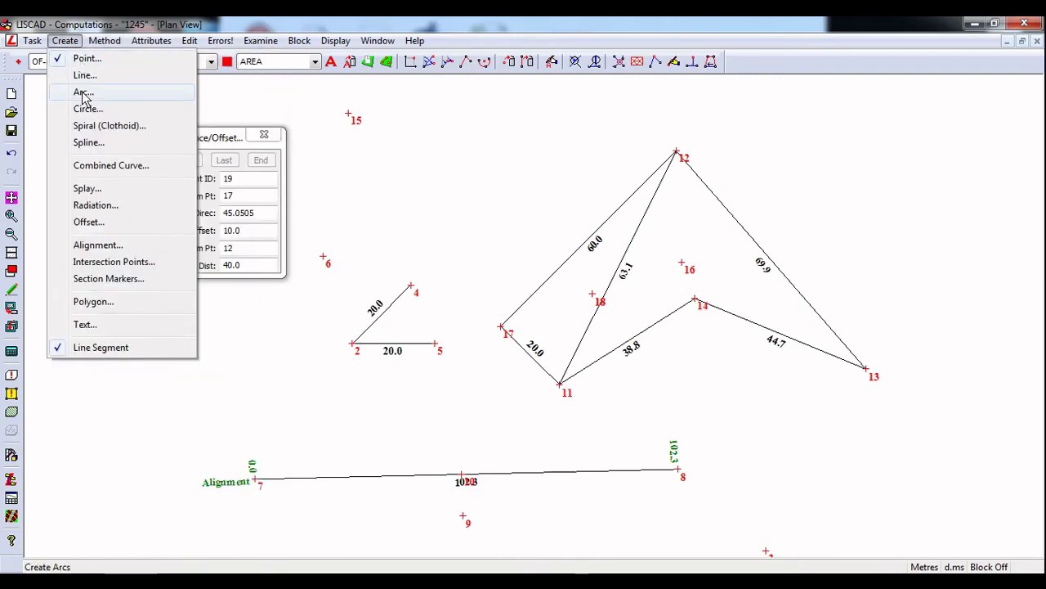
pyautogui.click(85, 75)
pyautogui.click(105, 41)
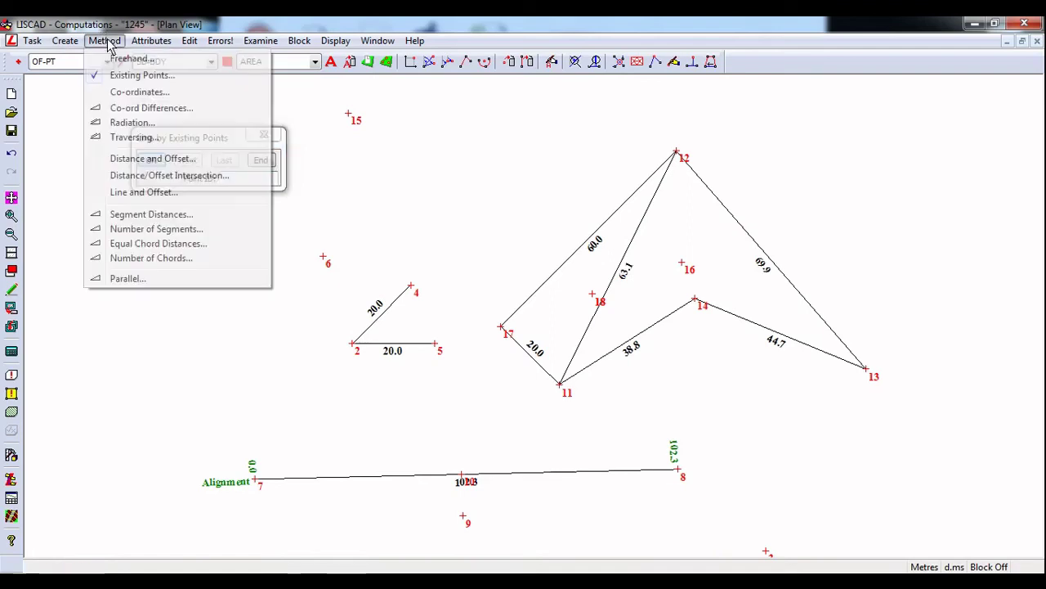
pyautogui.click(130, 59)
# Draw crossing freehand lines 19–20 (105.8) and 21–22 (113.1) in an empty plan area.
pyautogui.moveTo(357, 210); pyautogui.dragTo(428, 488, button='middle')
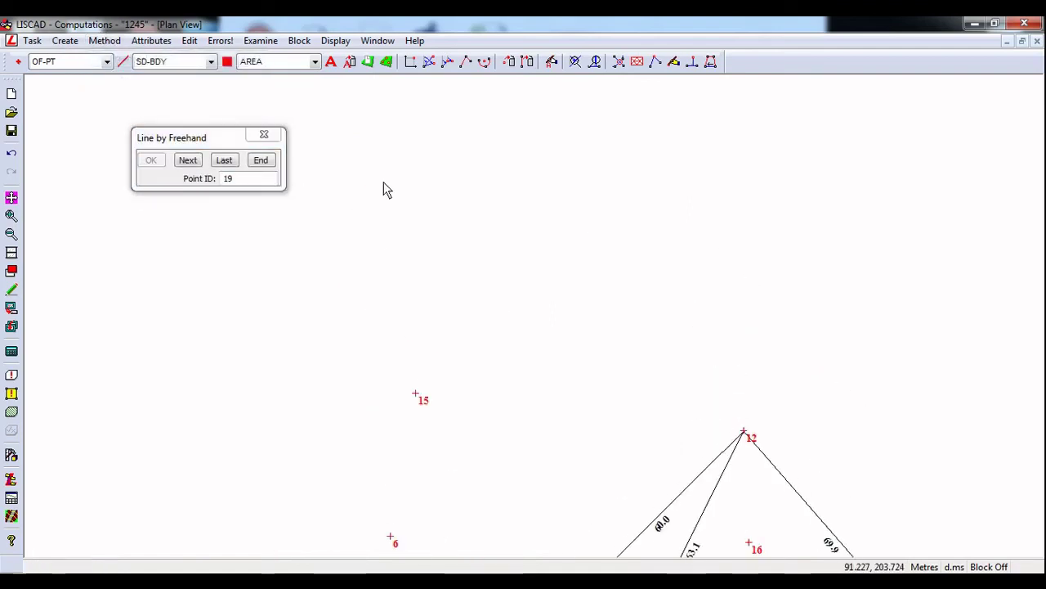
pyautogui.click(380, 115)
pyautogui.click(761, 329)
pyautogui.click(261, 160)
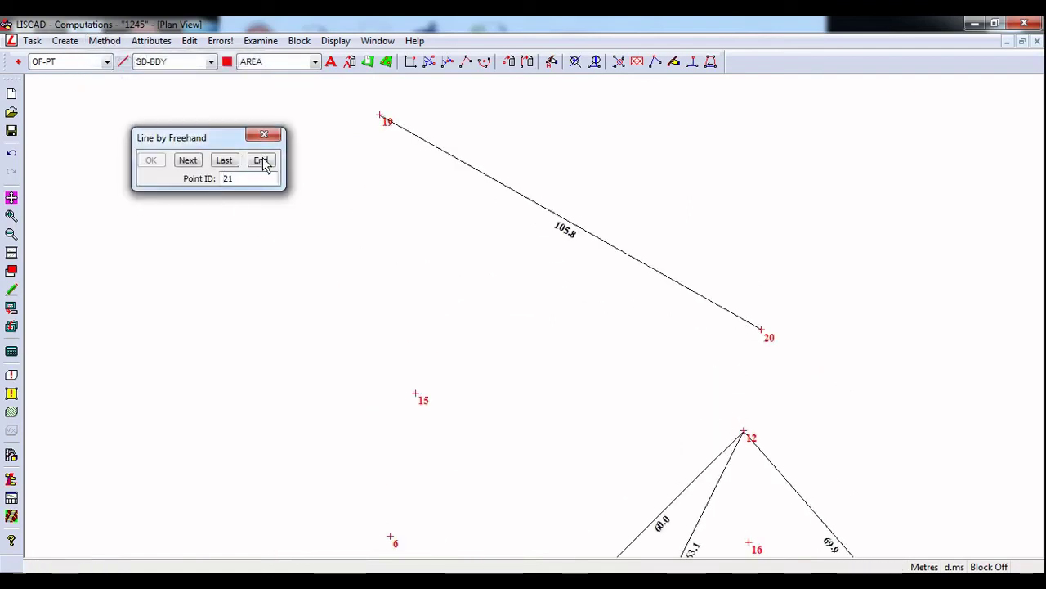
pyautogui.click(340, 369)
pyautogui.click(746, 139)
pyautogui.click(260, 161)
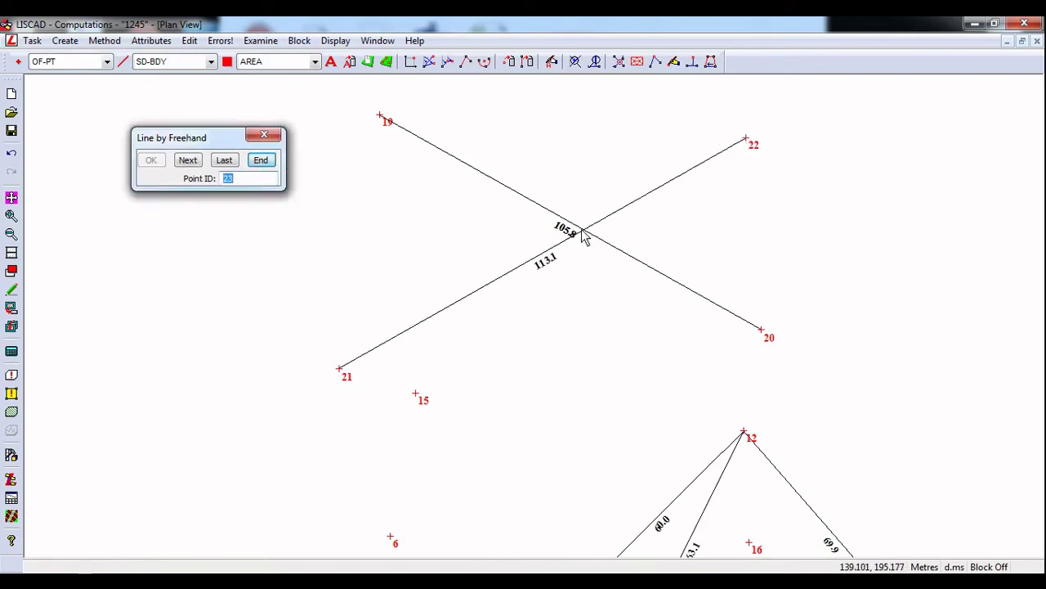
pyautogui.click(276, 136)
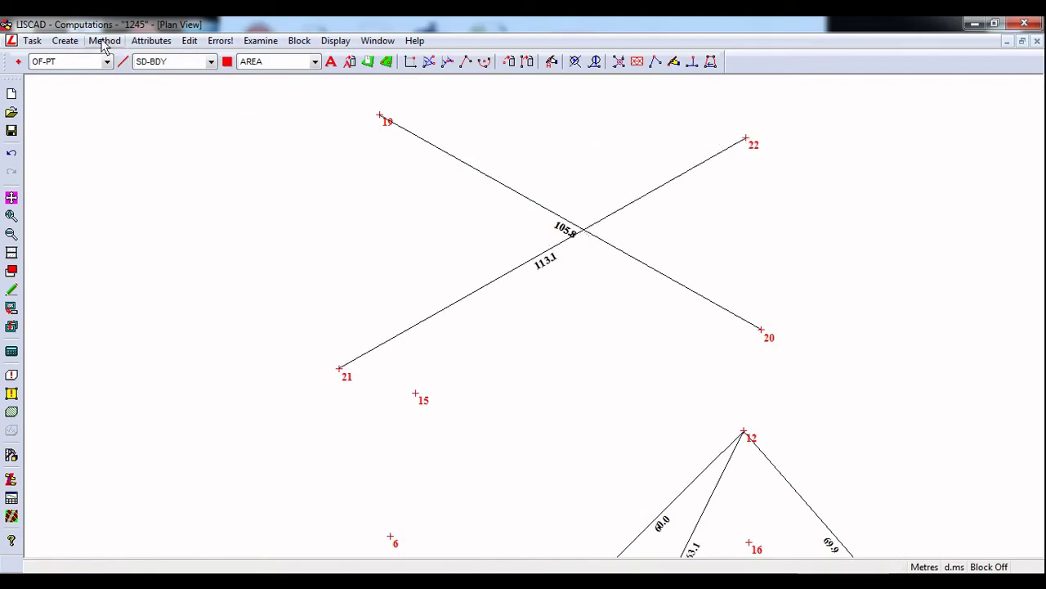
pyautogui.click(66, 40)
# Show the point computation methods list, with Line/Line Intersection highlighted.
pyautogui.click(82, 58)
pyautogui.click(104, 40)
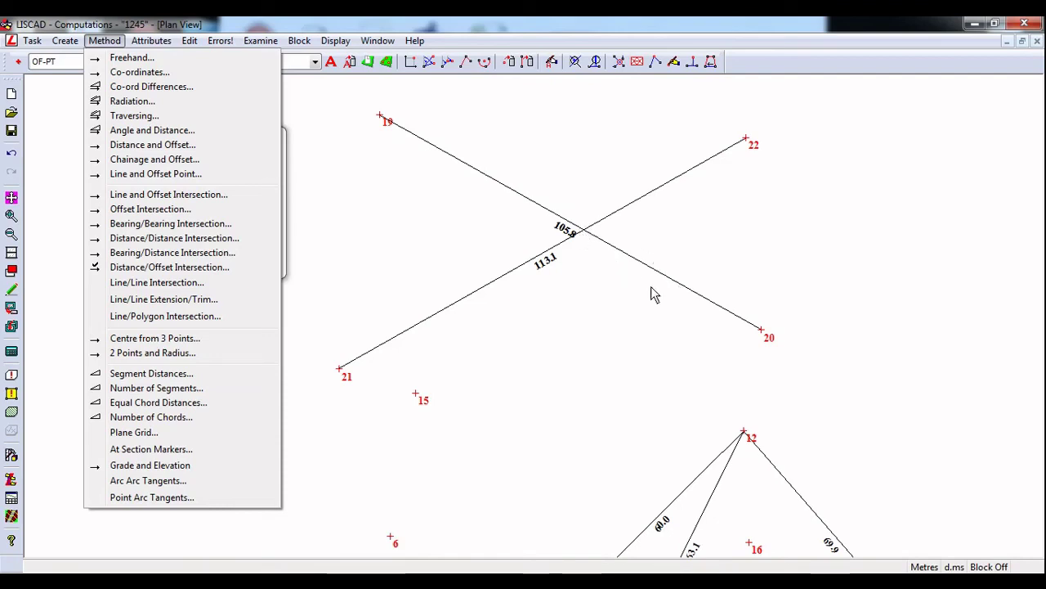
# Compute intersection point 23 of lines 19–20 and 21–22, inserting it into both lines.
pyautogui.click(137, 283)
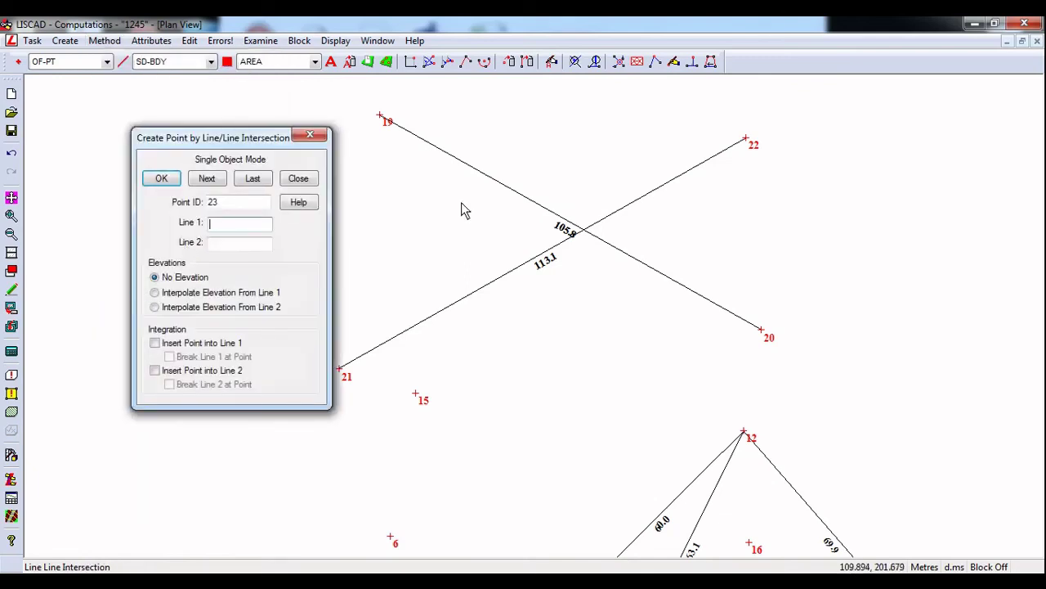
pyautogui.click(509, 187)
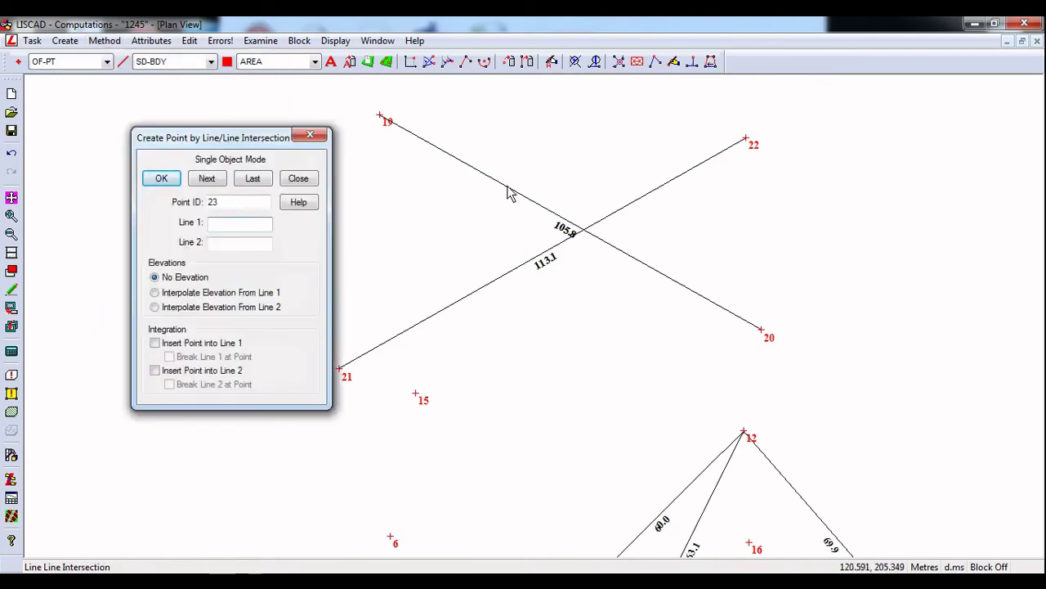
pyautogui.click(523, 271)
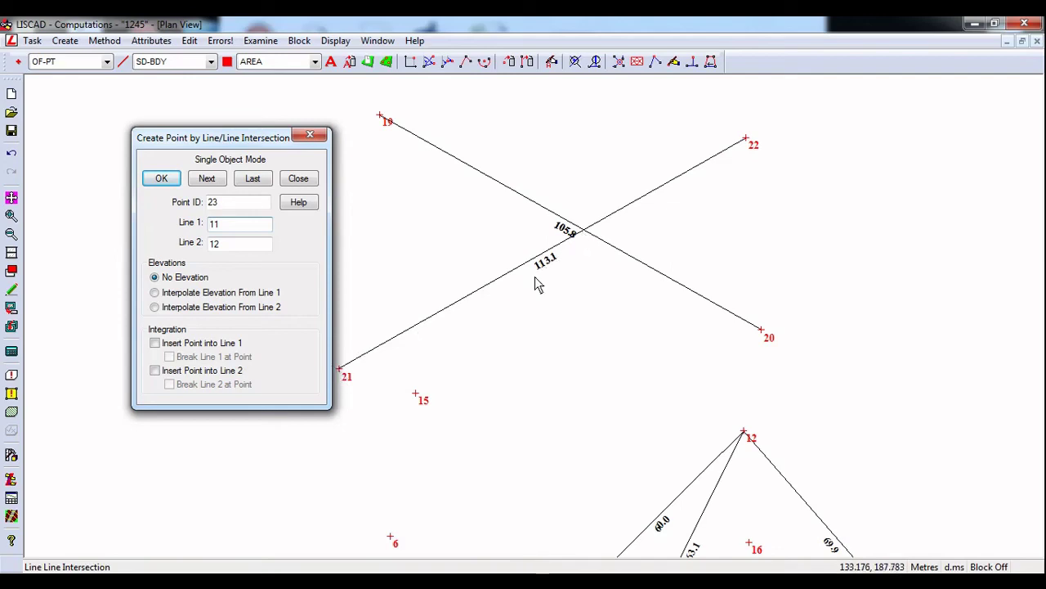
pyautogui.click(155, 343)
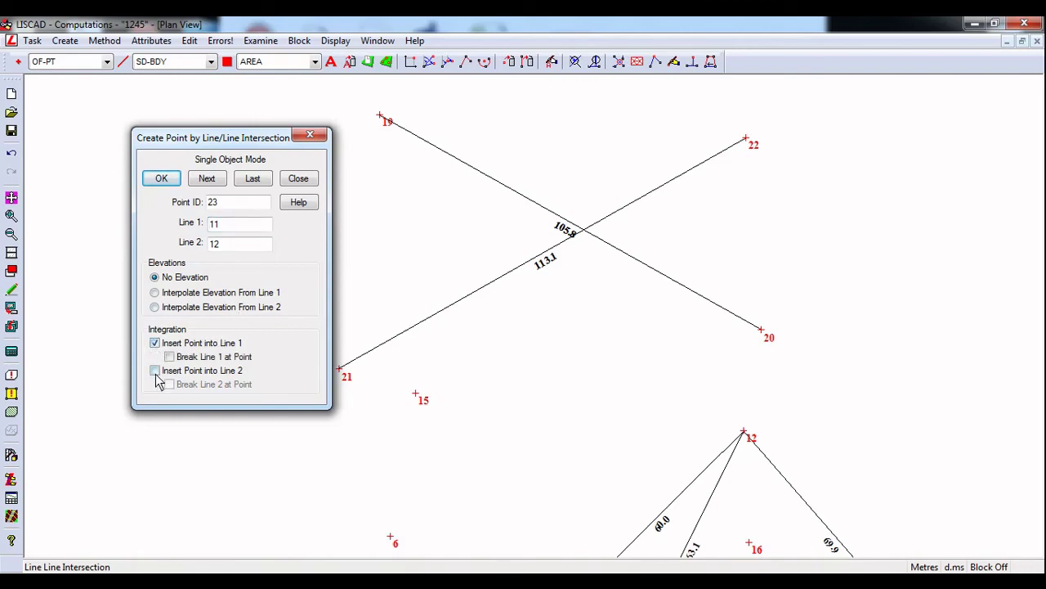
pyautogui.click(154, 370)
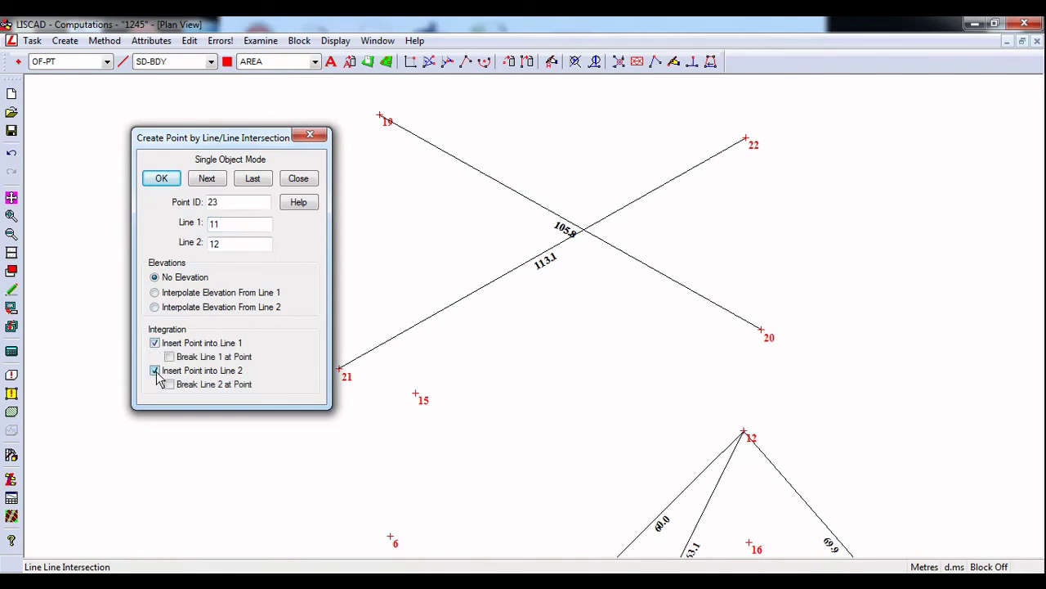
pyautogui.click(168, 182)
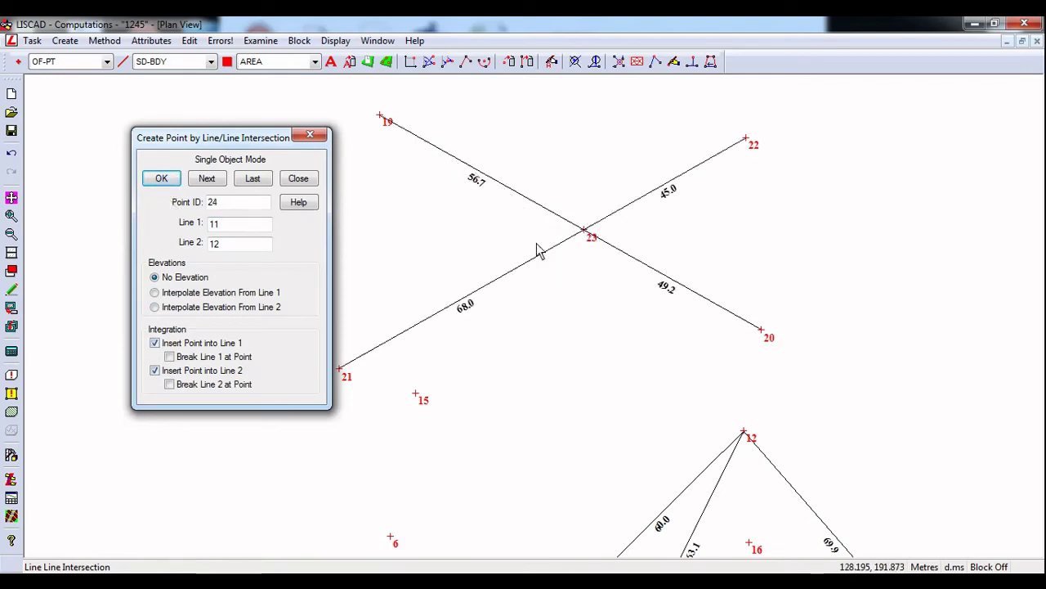
pyautogui.click(309, 135)
pyautogui.click(104, 40)
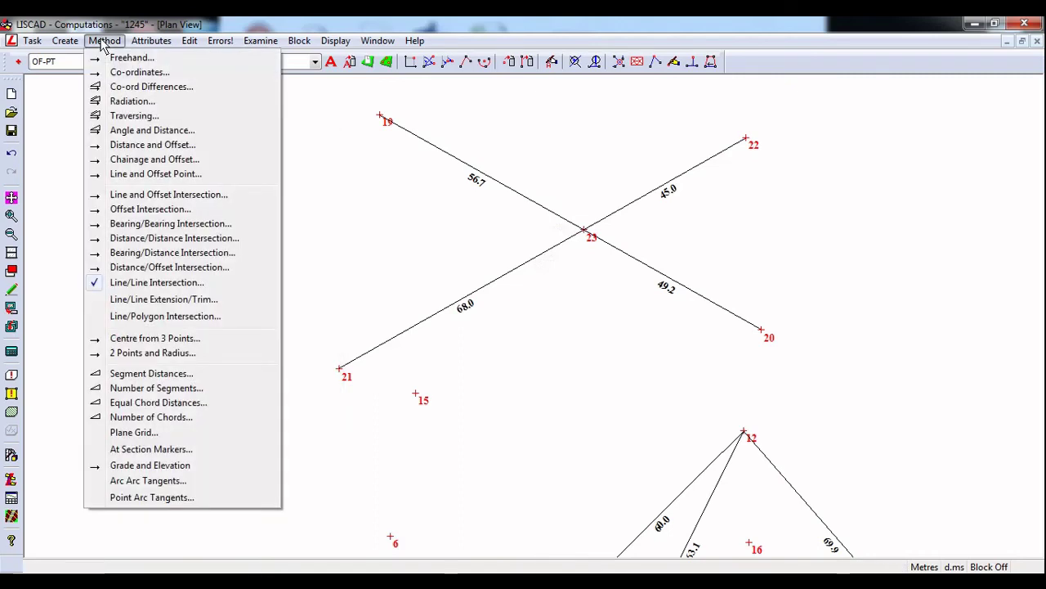
# Undo intersection point 23, restoring whole lines 19–20 (105.8) and 21–22 (113.1).
pyautogui.click(140, 300)
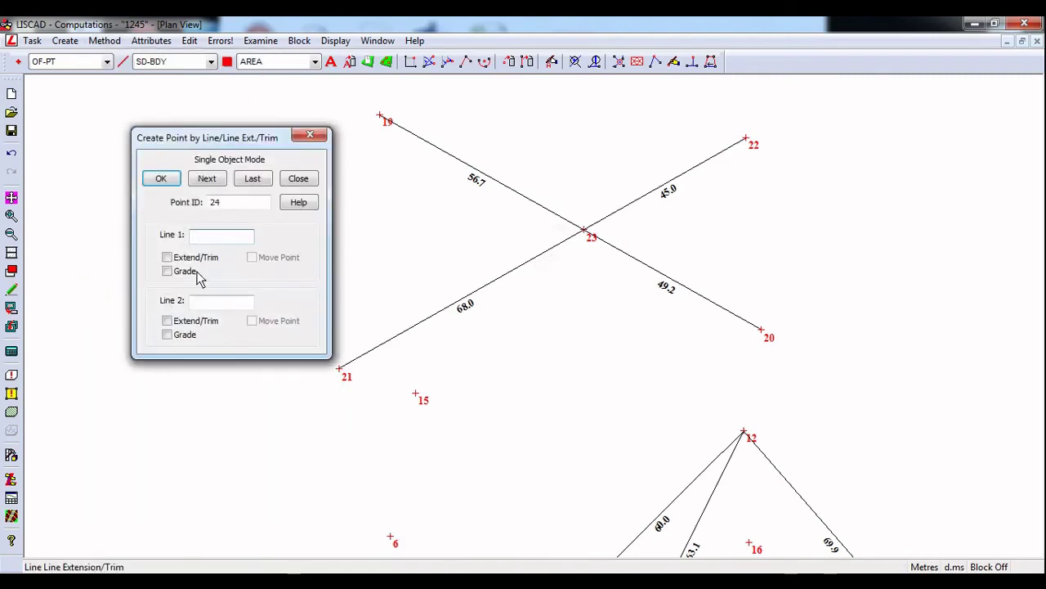
pyautogui.click(205, 241)
pyautogui.click(312, 137)
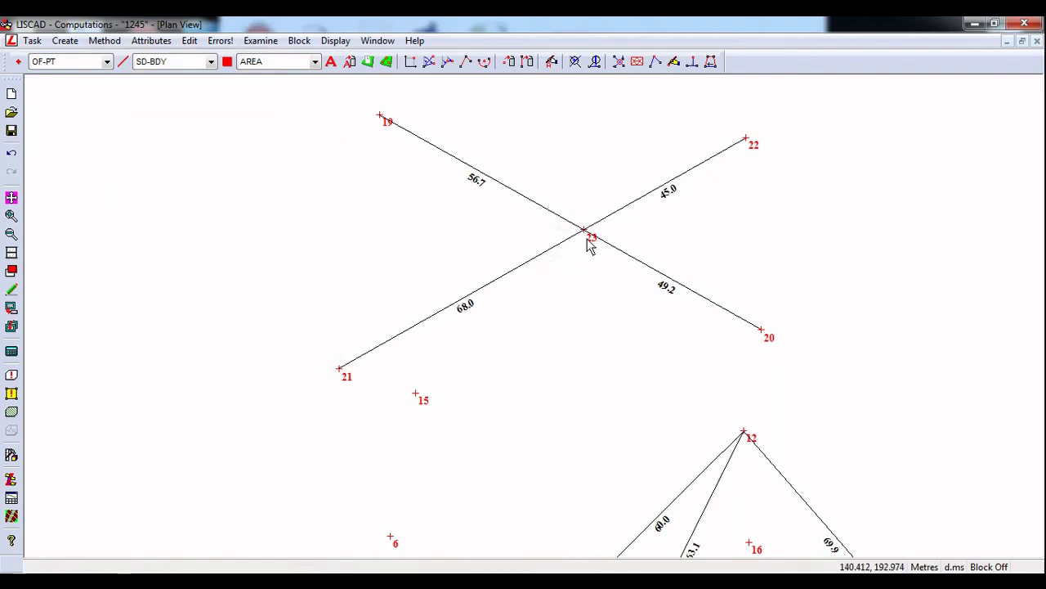
pyautogui.hotkey('ctrl', 'z')
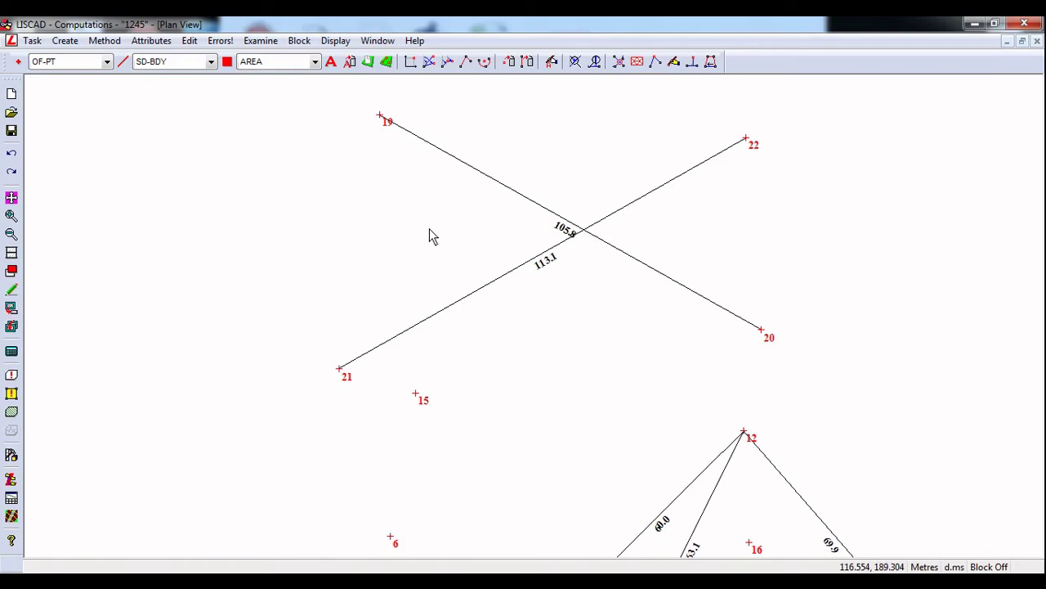
pyautogui.click(103, 41)
# Trim line 21–22 to line 19–20 with Extend/Trim and Move Point, leaving it 68.0.
pyautogui.click(155, 300)
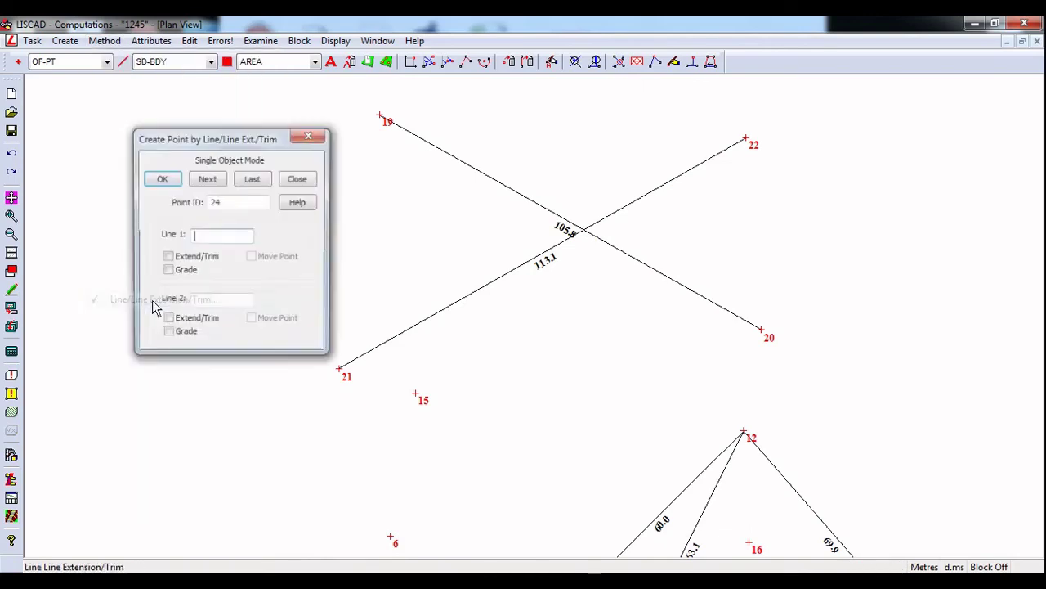
pyautogui.click(465, 296)
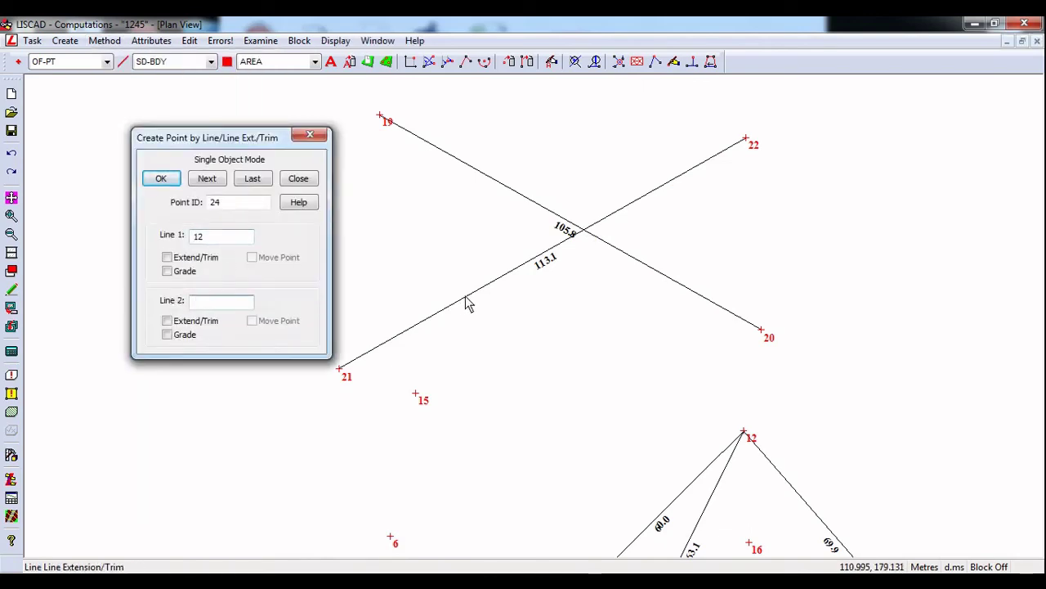
pyautogui.click(168, 258)
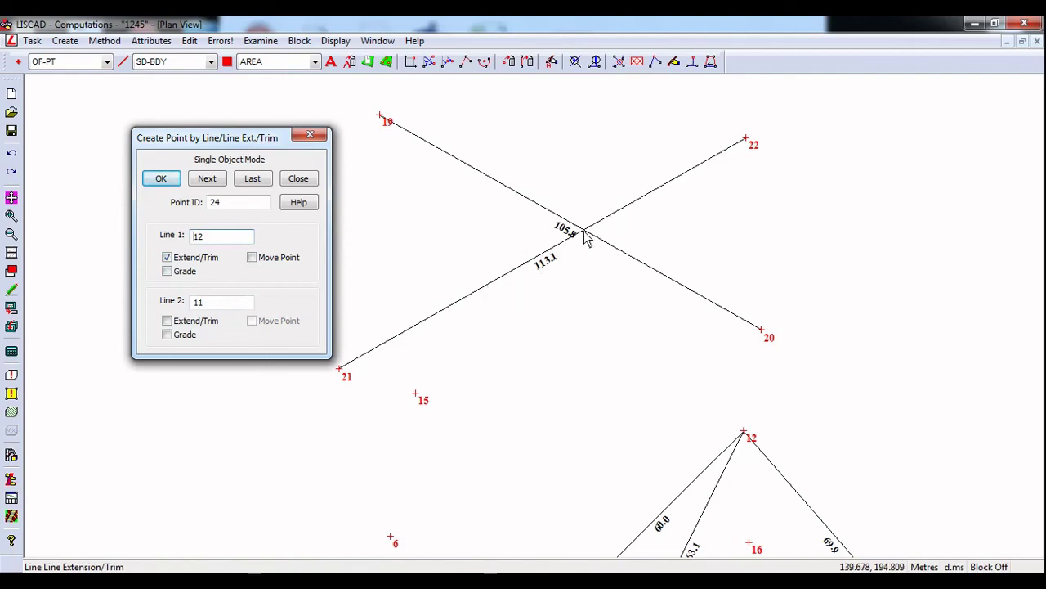
pyautogui.click(253, 258)
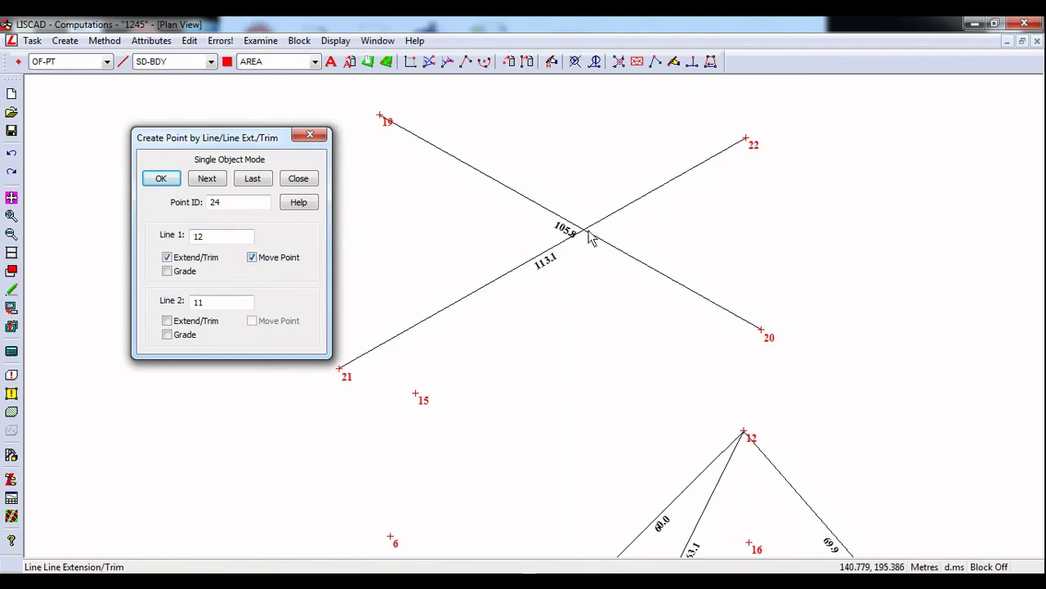
pyautogui.click(162, 178)
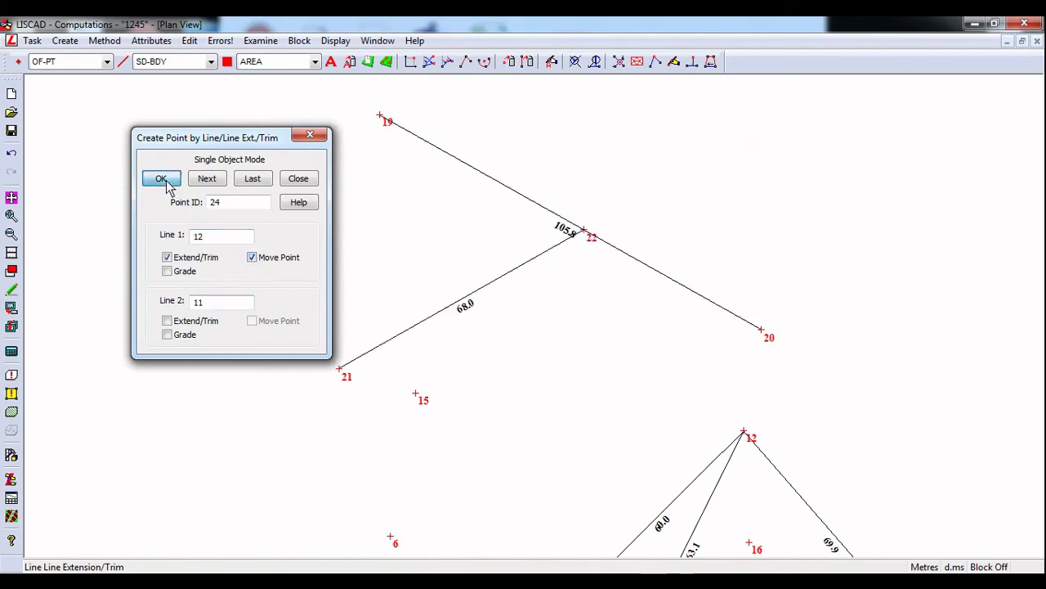
pyautogui.click(310, 134)
pyautogui.click(104, 40)
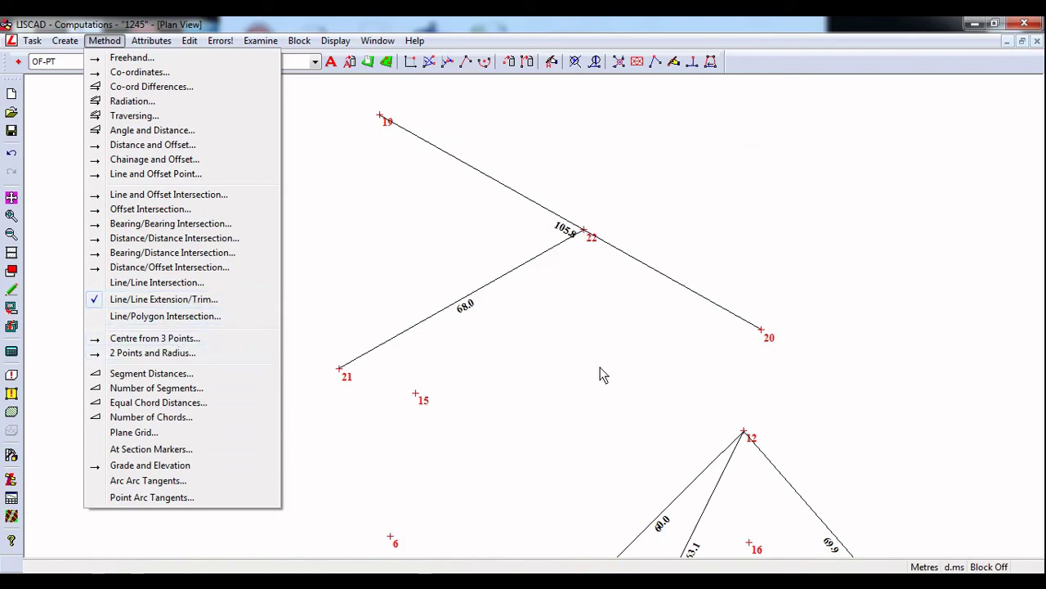
# Try a centre from points 19, 22 and 20, which returns a no-solution error.
pyautogui.click(144, 340)
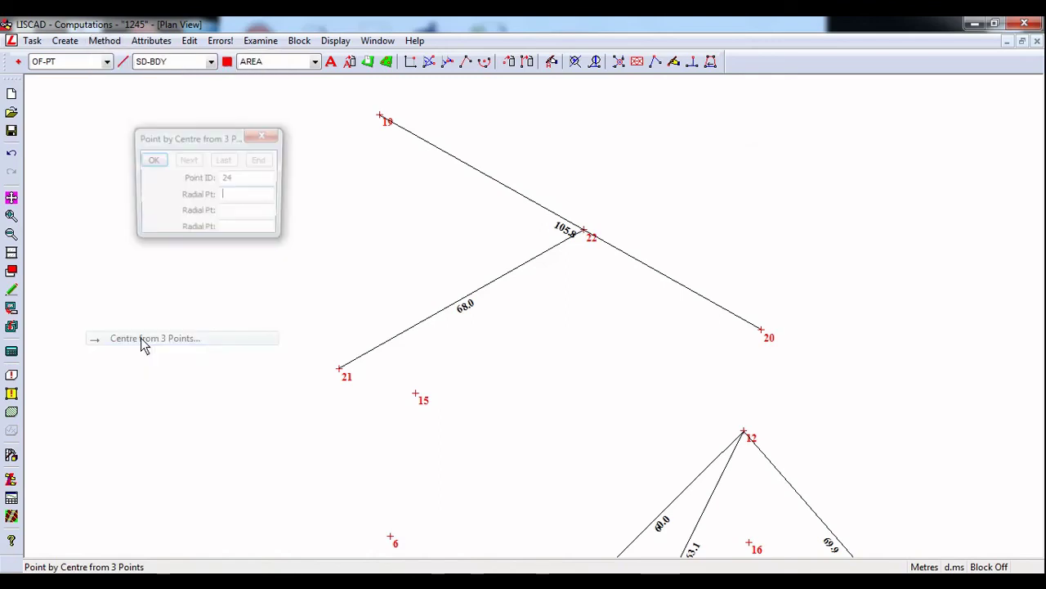
pyautogui.click(380, 115)
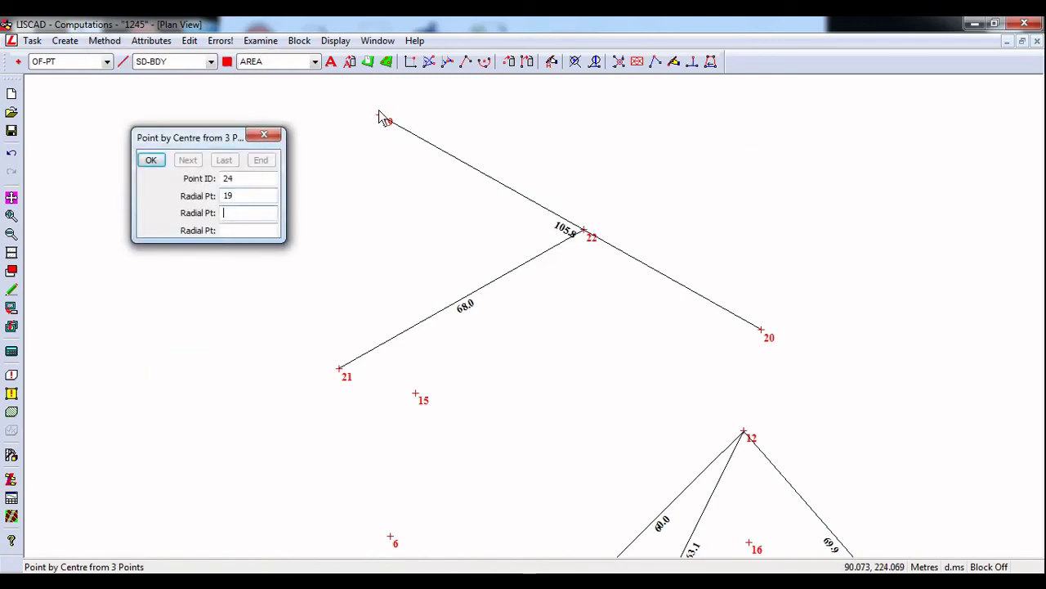
pyautogui.click(584, 231)
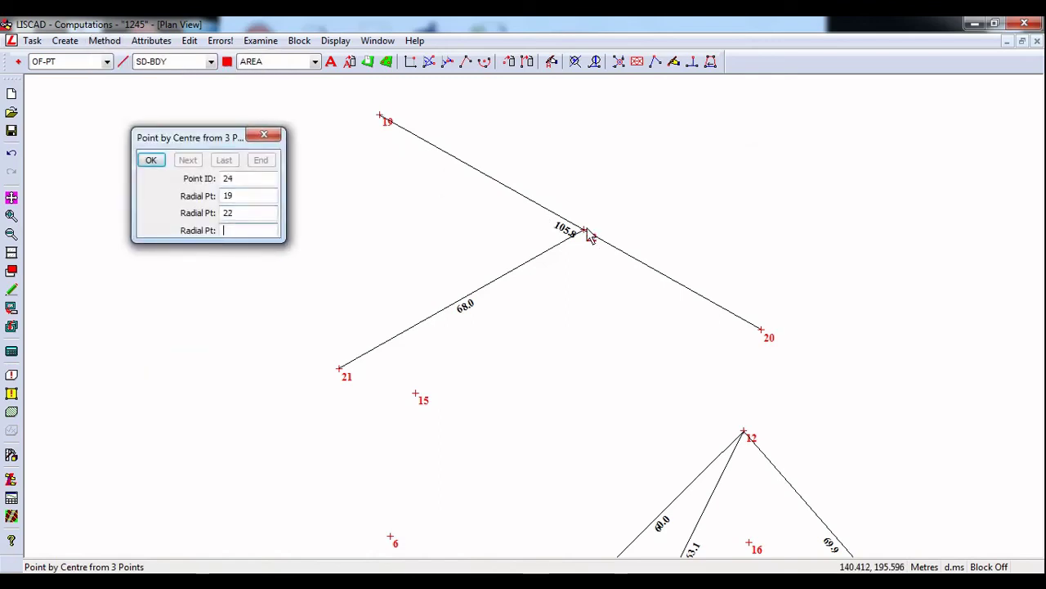
pyautogui.click(761, 330)
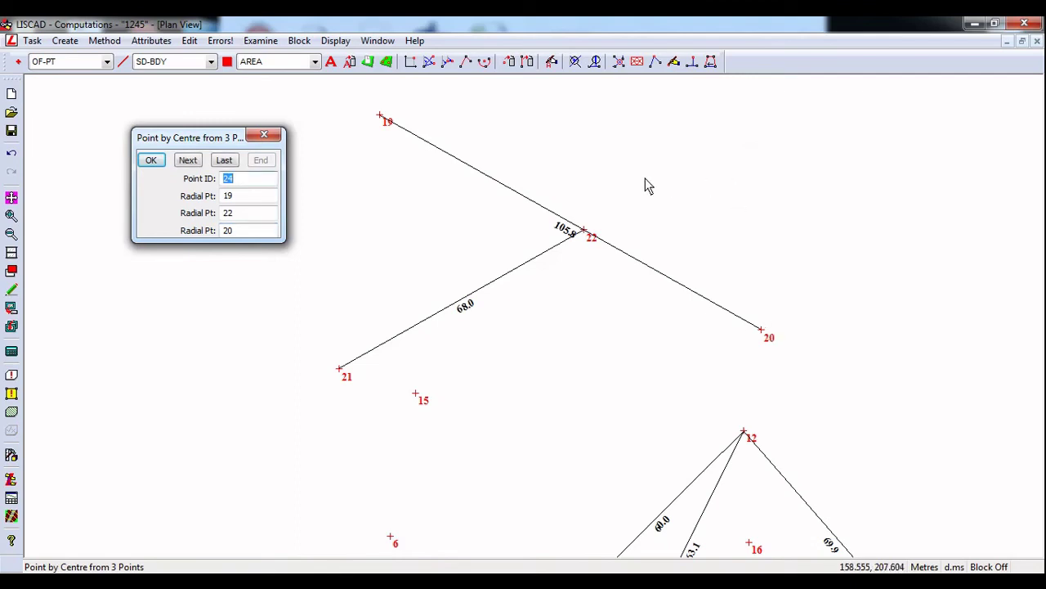
pyautogui.moveTo(627, 180); pyautogui.dragTo(616, 257, button='middle')
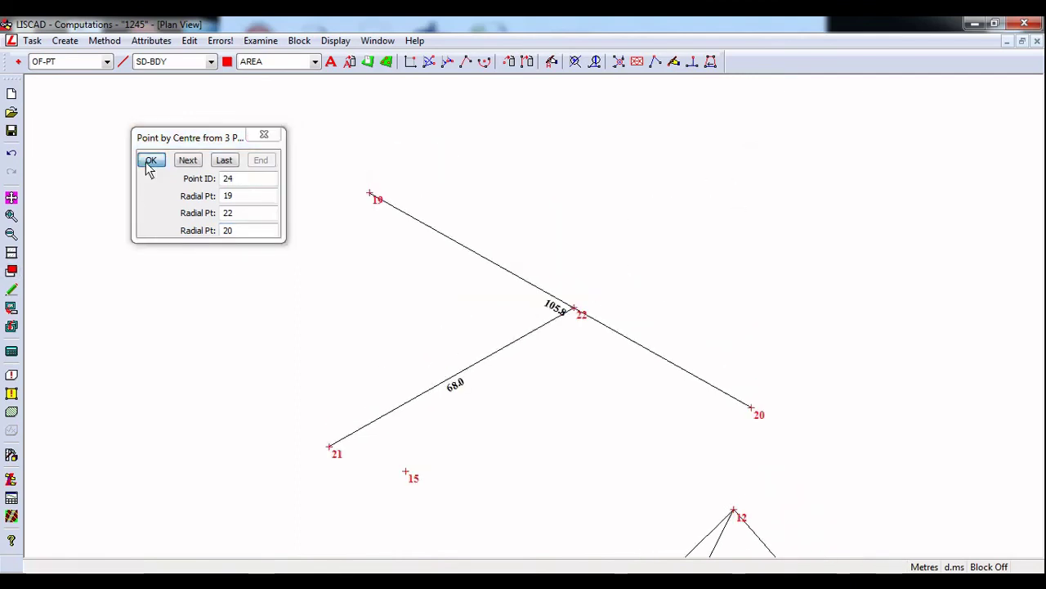
pyautogui.click(150, 161)
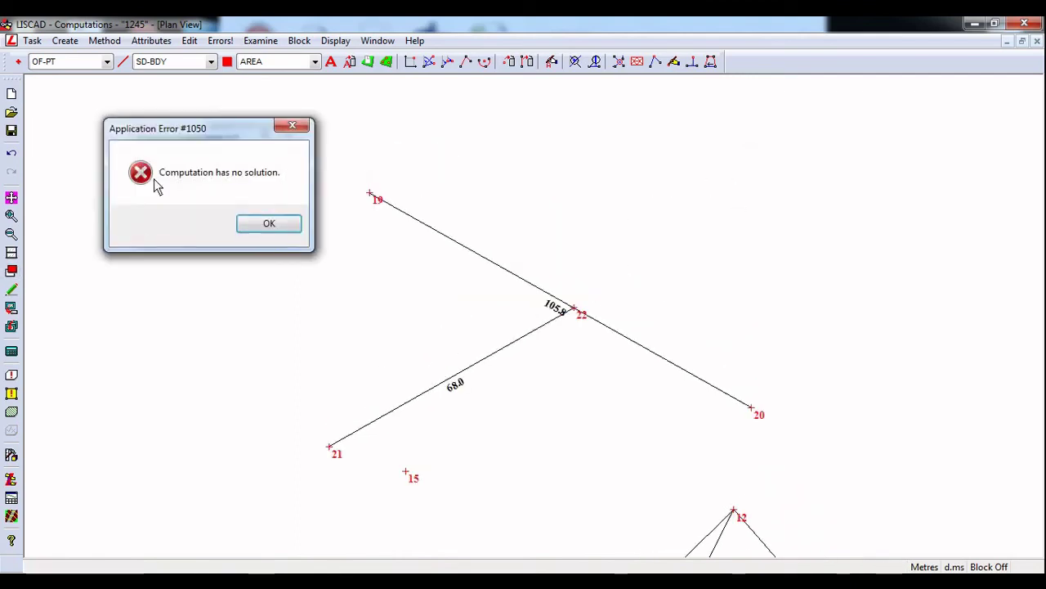
pyautogui.click(268, 224)
pyautogui.moveTo(383, 313); pyautogui.dragTo(413, 267, button='middle')
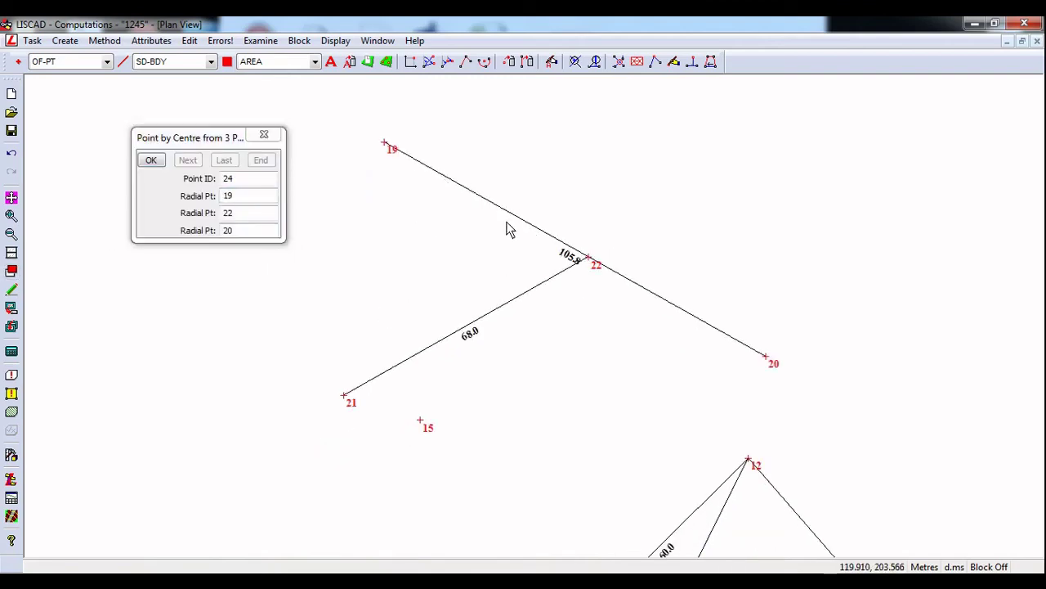
# Compute centre points from points 12, 15 and 21, then zoom out to the whole survey.
pyautogui.moveTo(512, 281)
pyautogui.mouseDown(button='middle')
pyautogui.moveTo(604, 286)
pyautogui.moveTo(628, 273)
pyautogui.moveTo(654, 226)
pyautogui.mouseUp(button='middle')
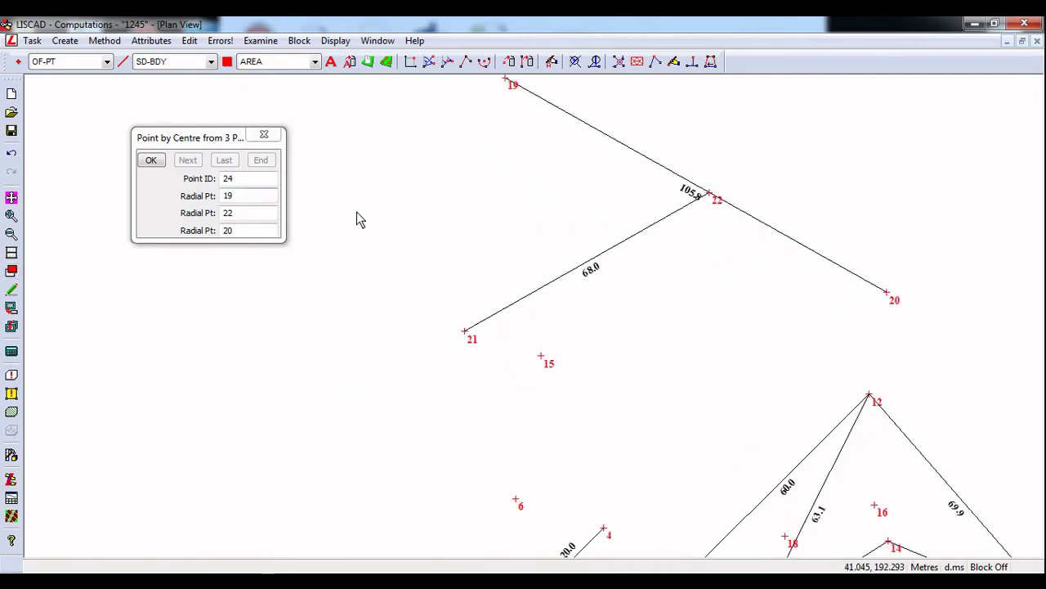
pyautogui.moveTo(607, 307); pyautogui.dragTo(593, 253, button='middle')
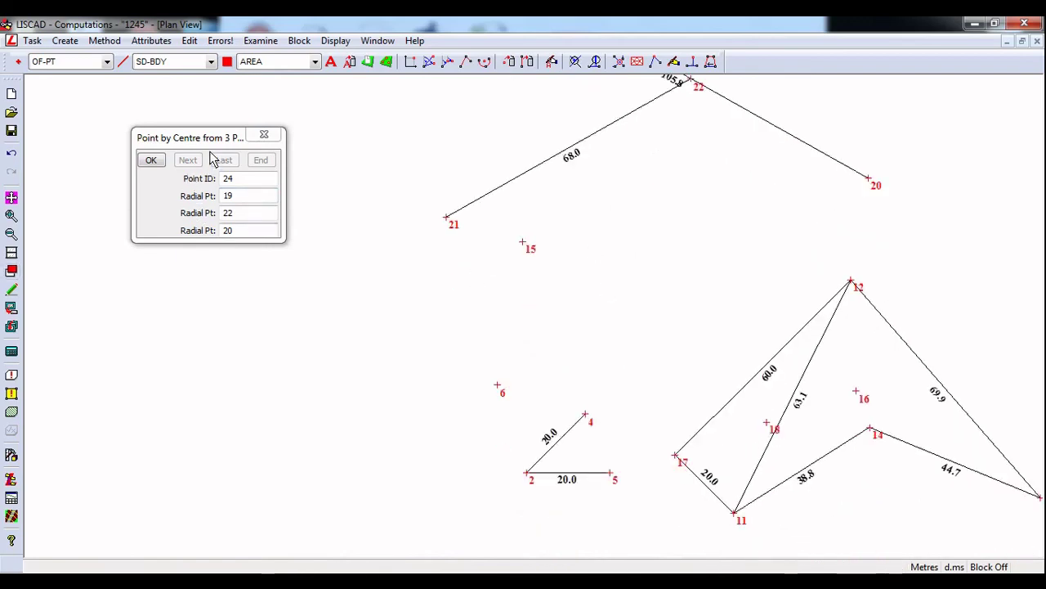
pyautogui.click(844, 286)
pyautogui.click(527, 248)
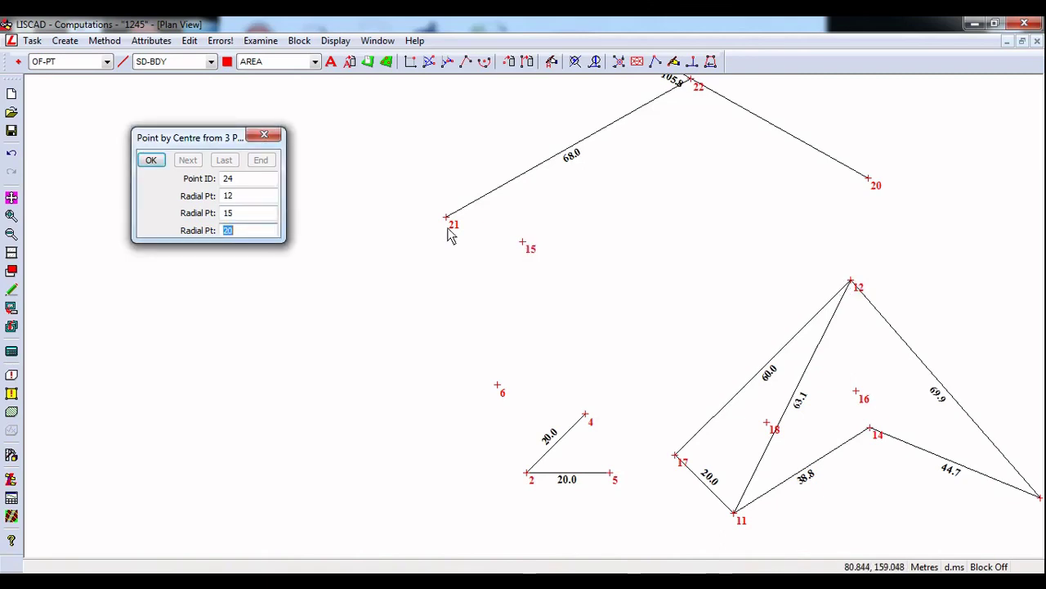
pyautogui.click(447, 220)
pyautogui.click(150, 160)
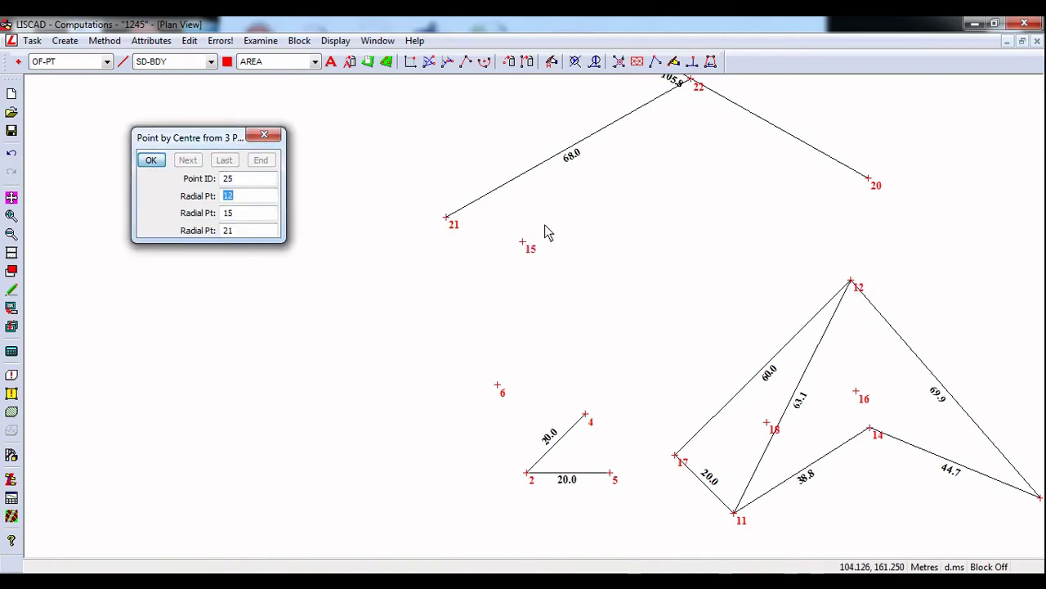
pyautogui.moveTo(547, 231); pyautogui.dragTo(524, 326, button='middle')
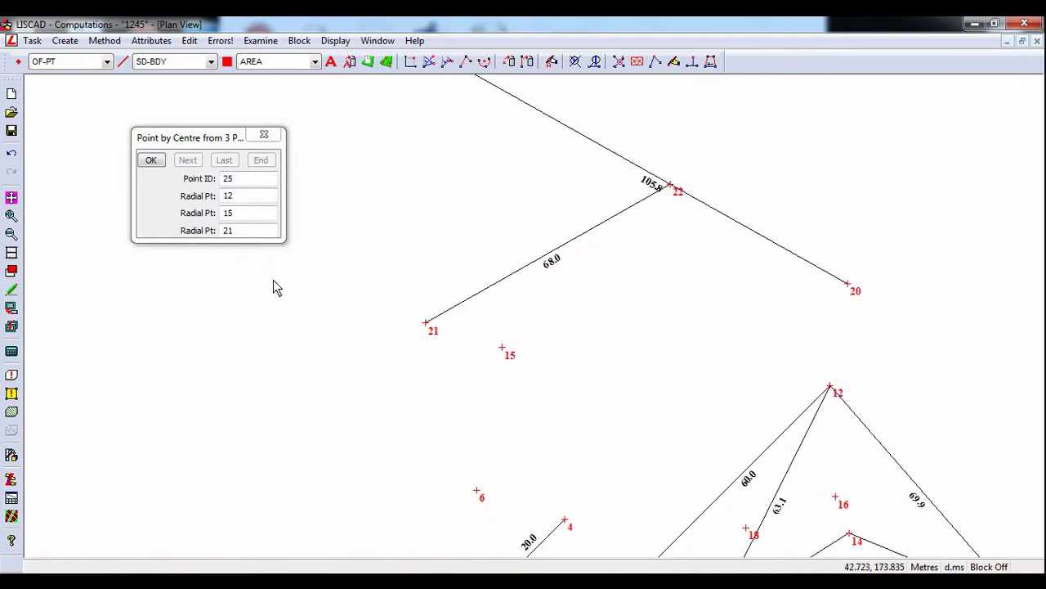
pyautogui.moveTo(417, 395); pyautogui.dragTo(414, 256, button='middle')
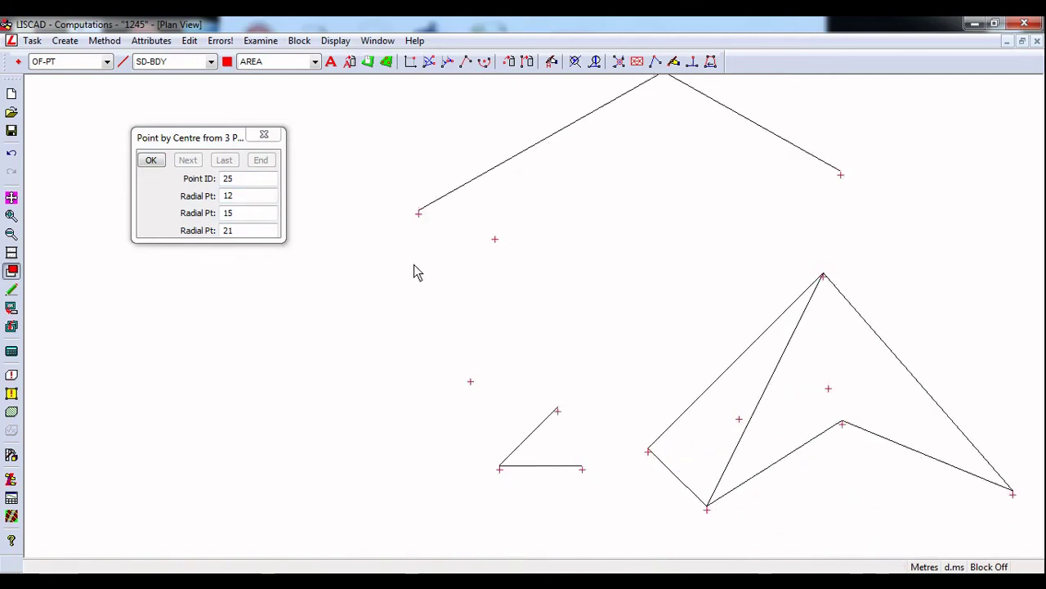
pyautogui.click(157, 166)
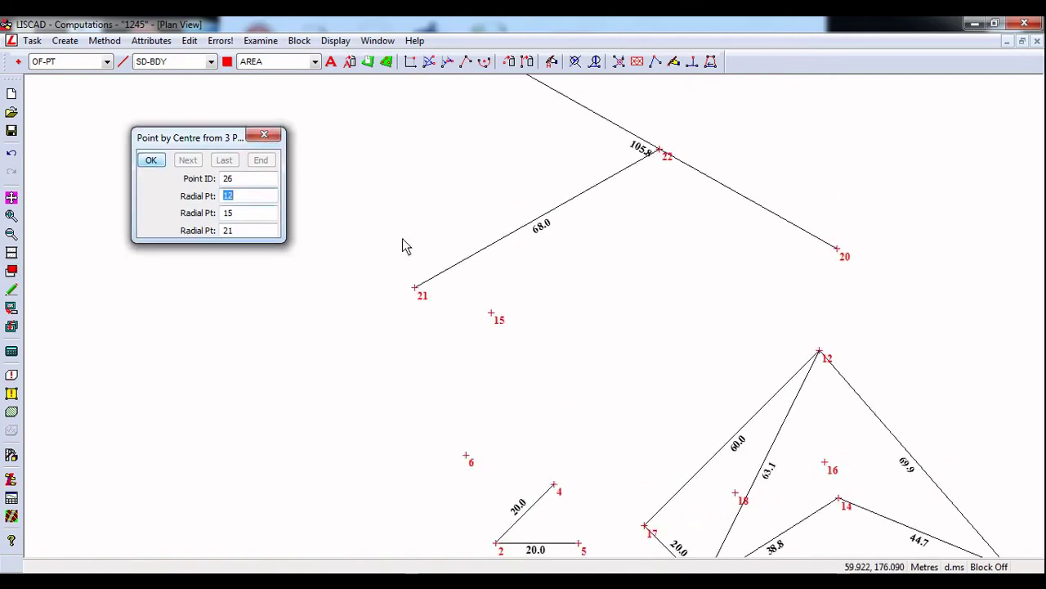
pyautogui.moveTo(402, 245); pyautogui.dragTo(531, 345, button='middle')
pyautogui.click(11, 198)
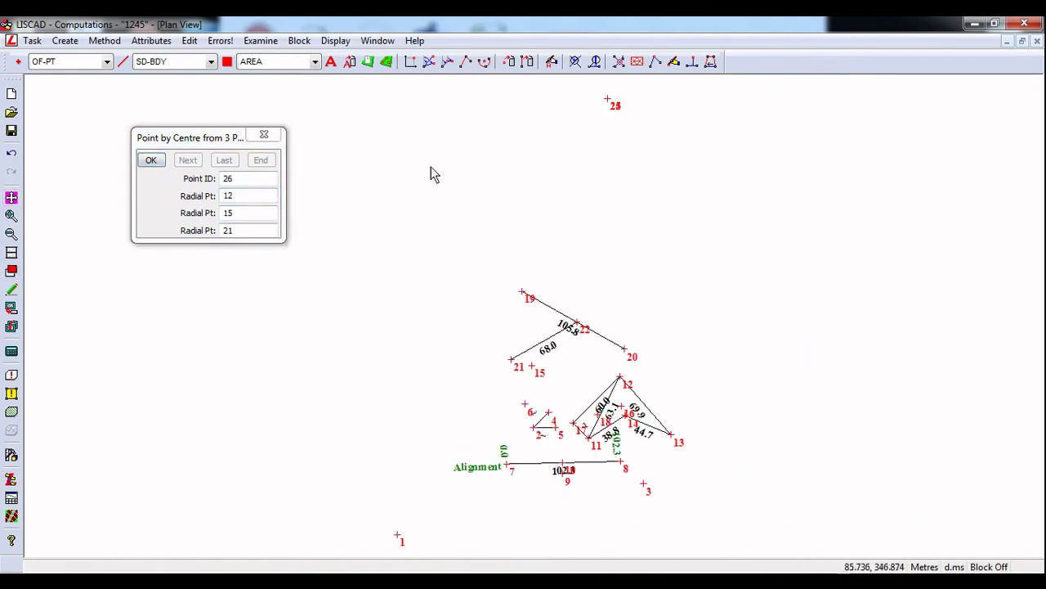
pyautogui.click(264, 134)
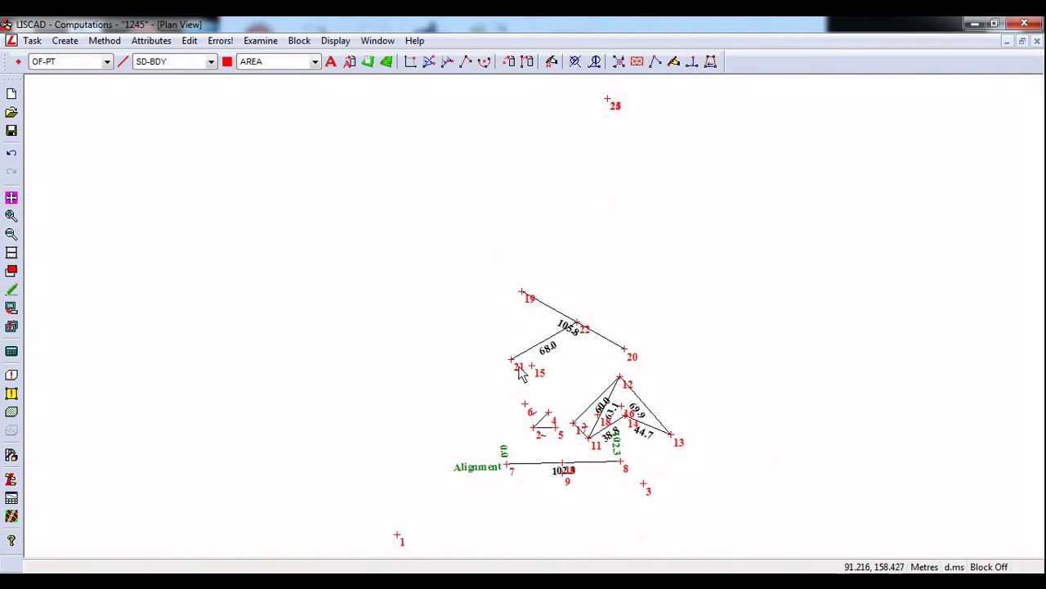
# Compute centre point 26 from radial points 1, 7 and 9 with Centre from 3 Points.
pyautogui.click(105, 40)
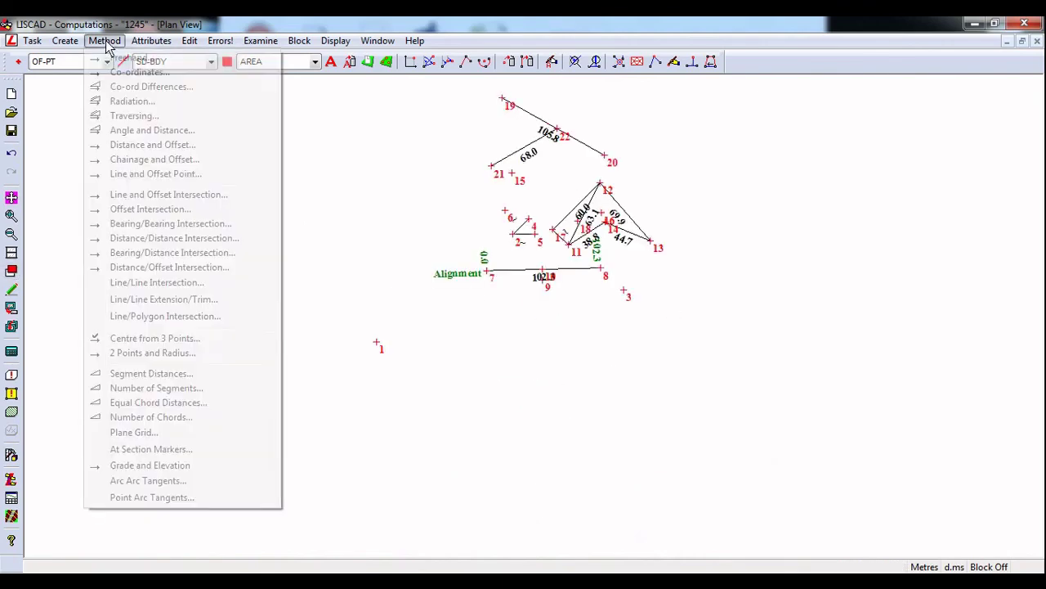
pyautogui.click(135, 339)
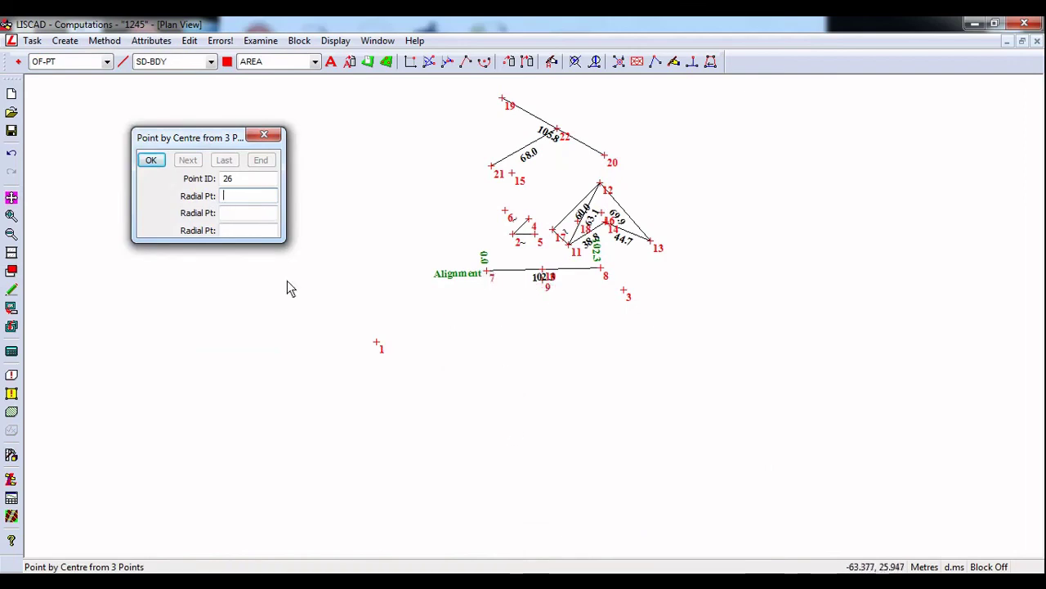
pyautogui.click(376, 344)
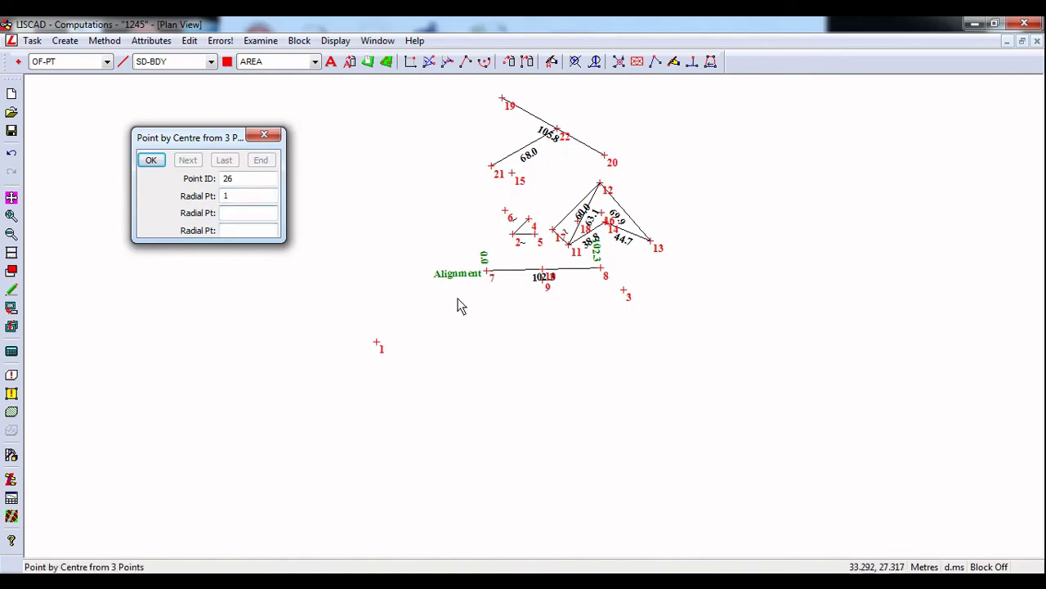
pyautogui.click(487, 276)
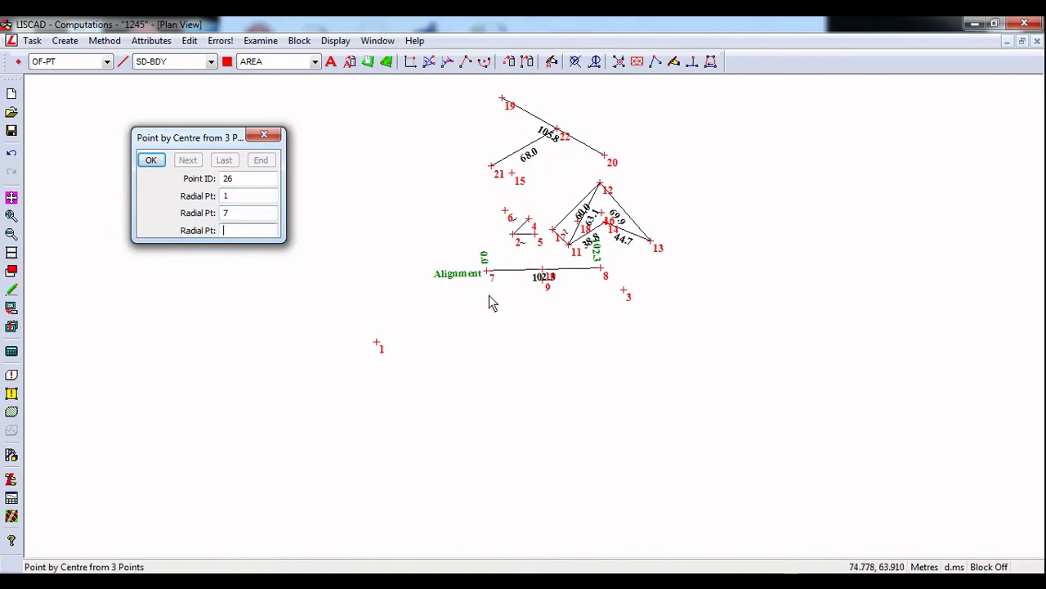
pyautogui.click(541, 283)
pyautogui.click(151, 160)
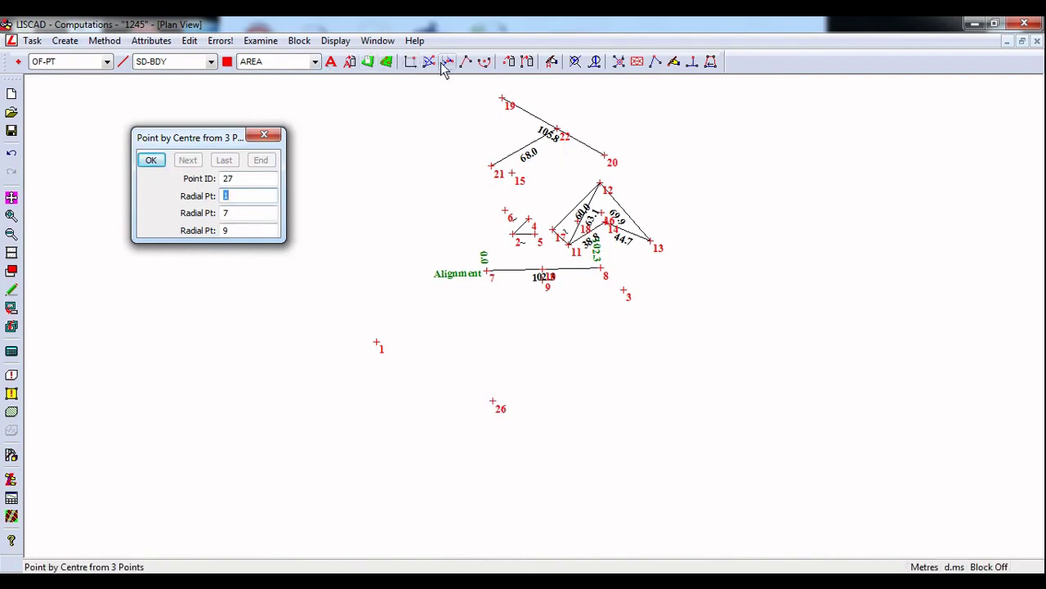
# Join centre point 26 to points 1, 7 and 9, each line measuring 117.4.
pyautogui.click(466, 63)
pyautogui.click(378, 343)
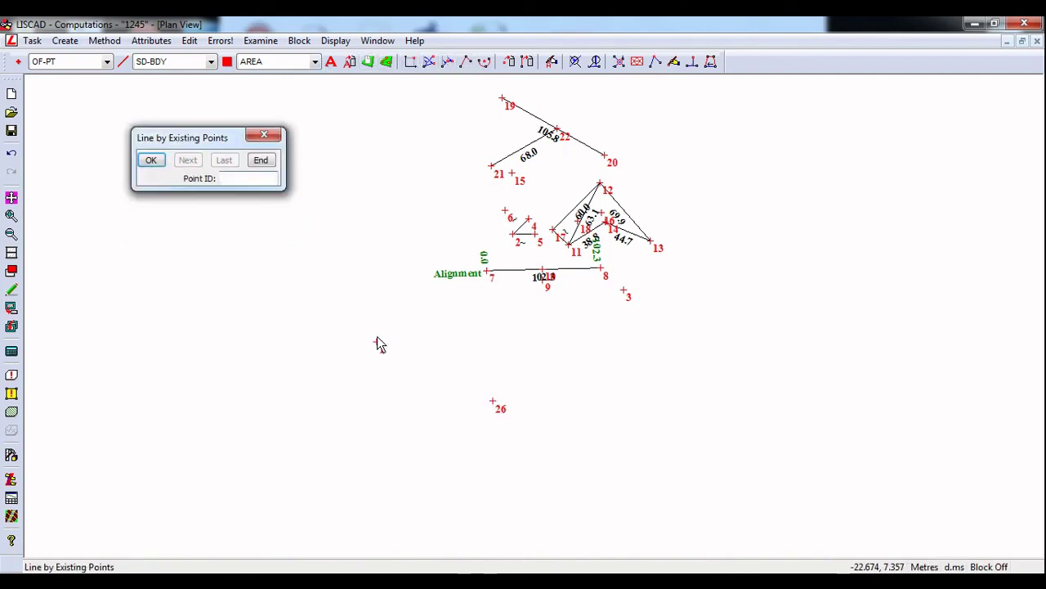
pyautogui.click(492, 405)
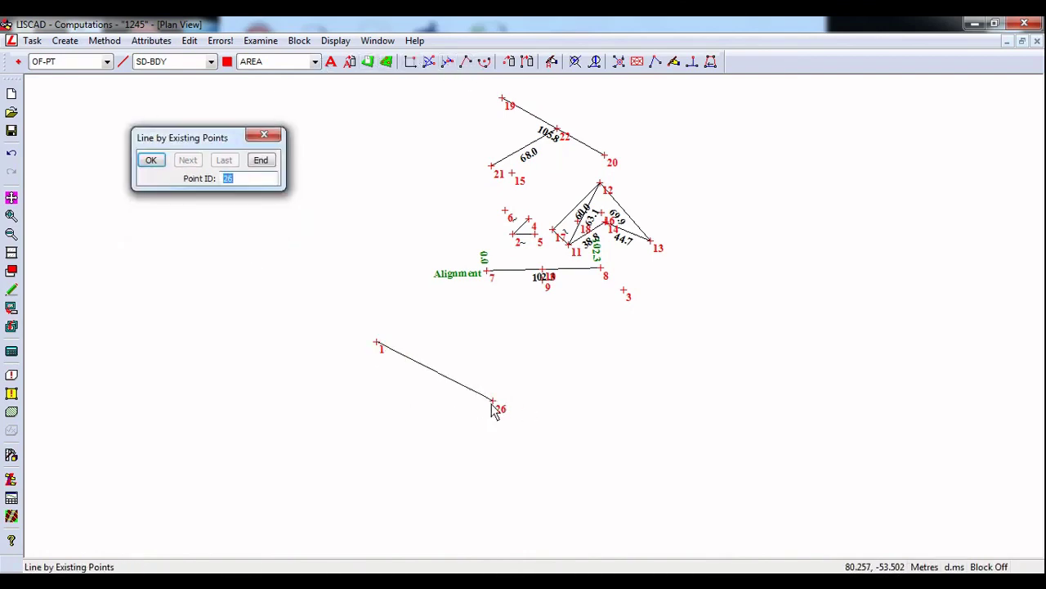
pyautogui.click(489, 270)
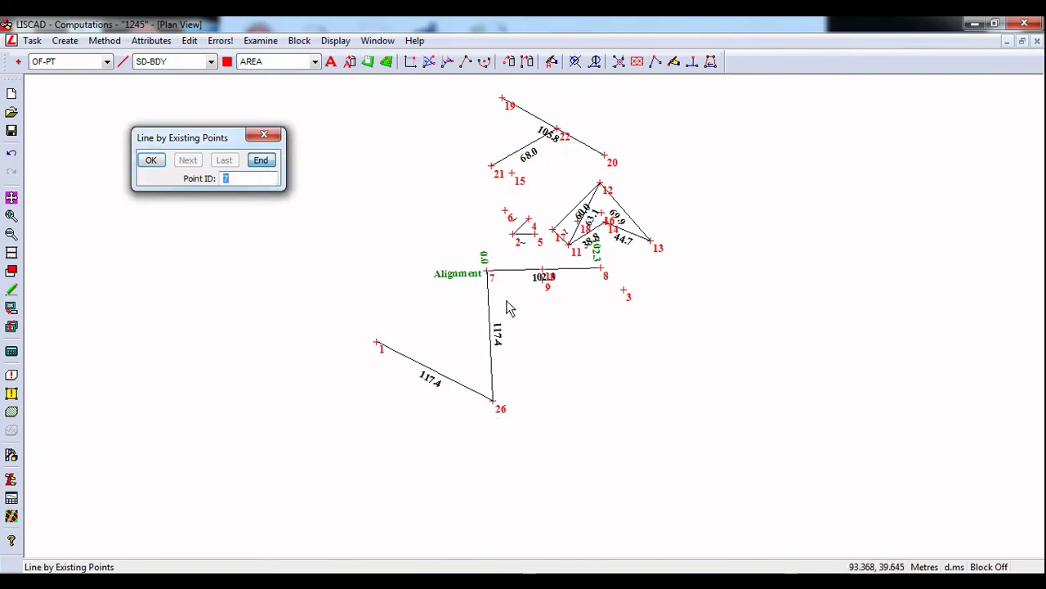
pyautogui.click(494, 403)
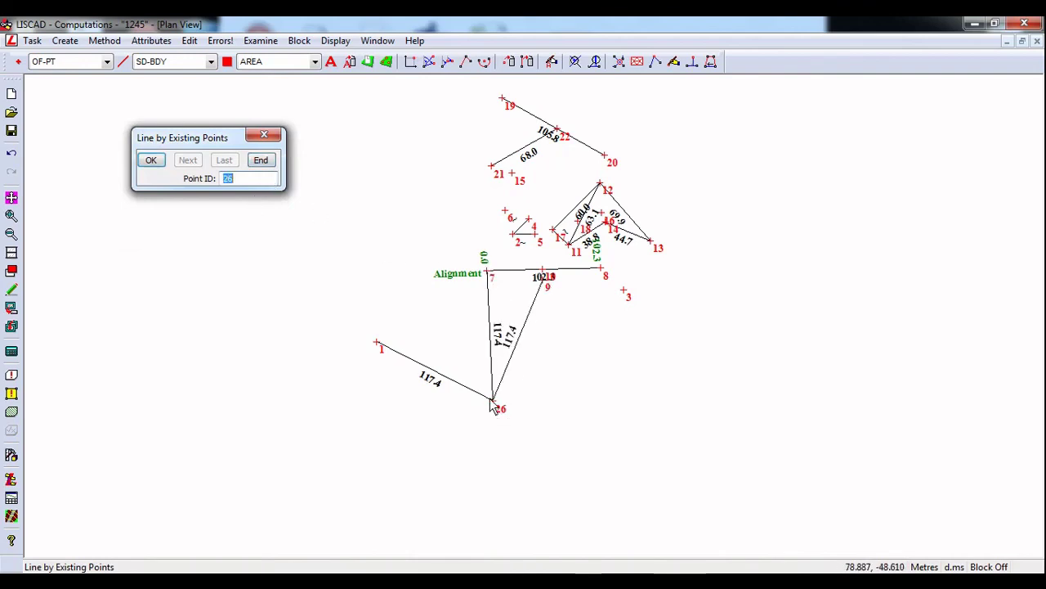
pyautogui.click(260, 160)
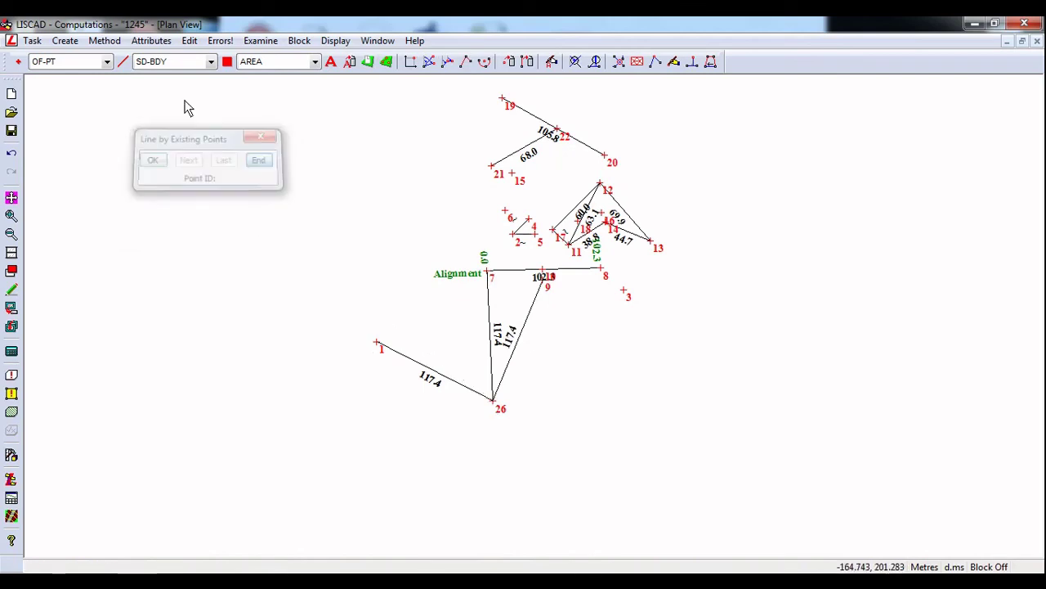
pyautogui.click(106, 40)
pyautogui.moveTo(105, 41)
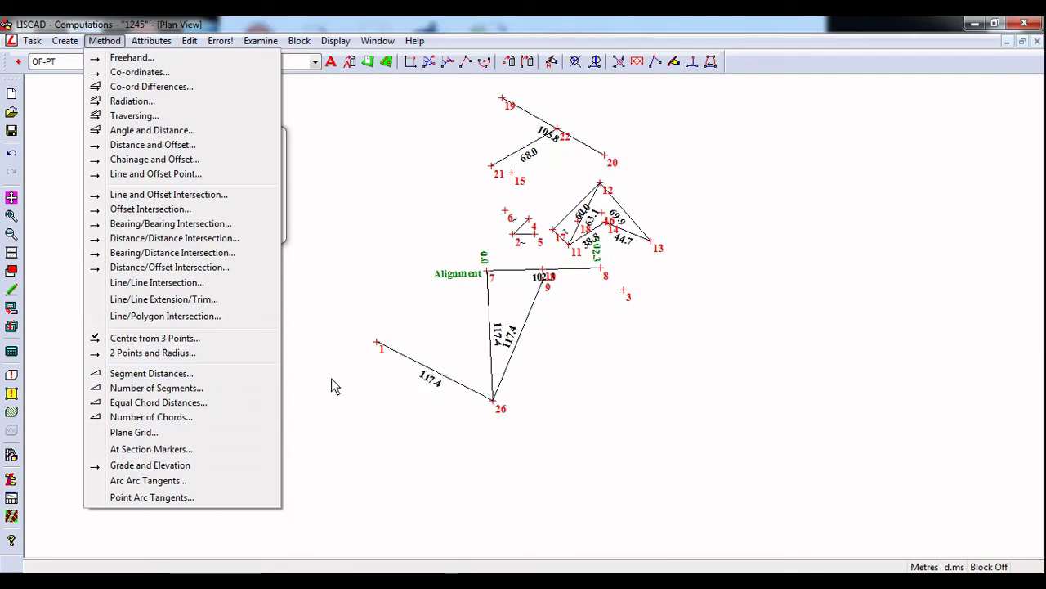
# Create points 27–31 every 20.0 along line 1–26 using Segment Distances.
pyautogui.click(154, 374)
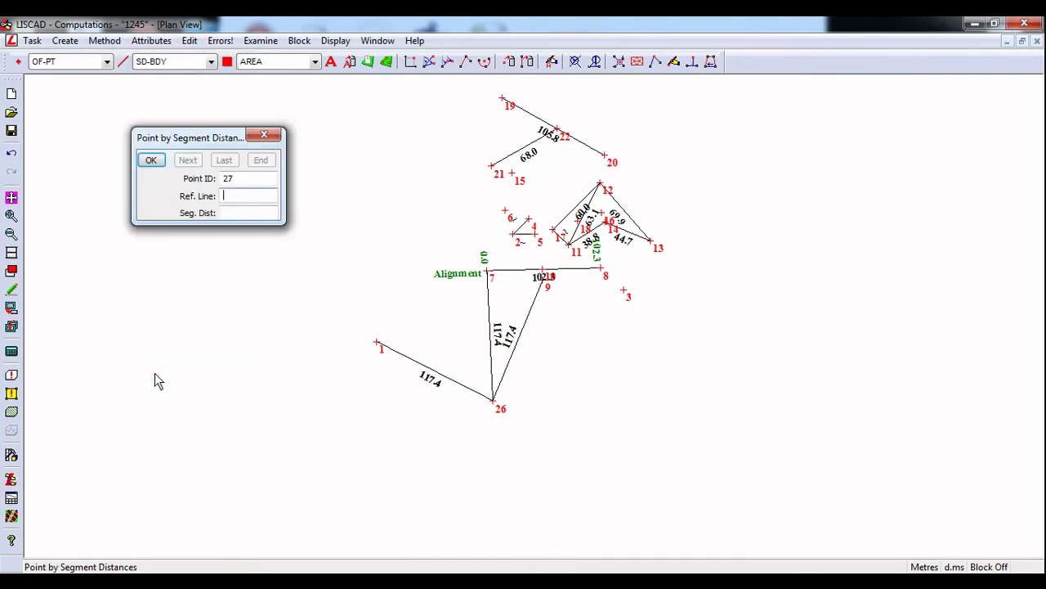
pyautogui.click(433, 372)
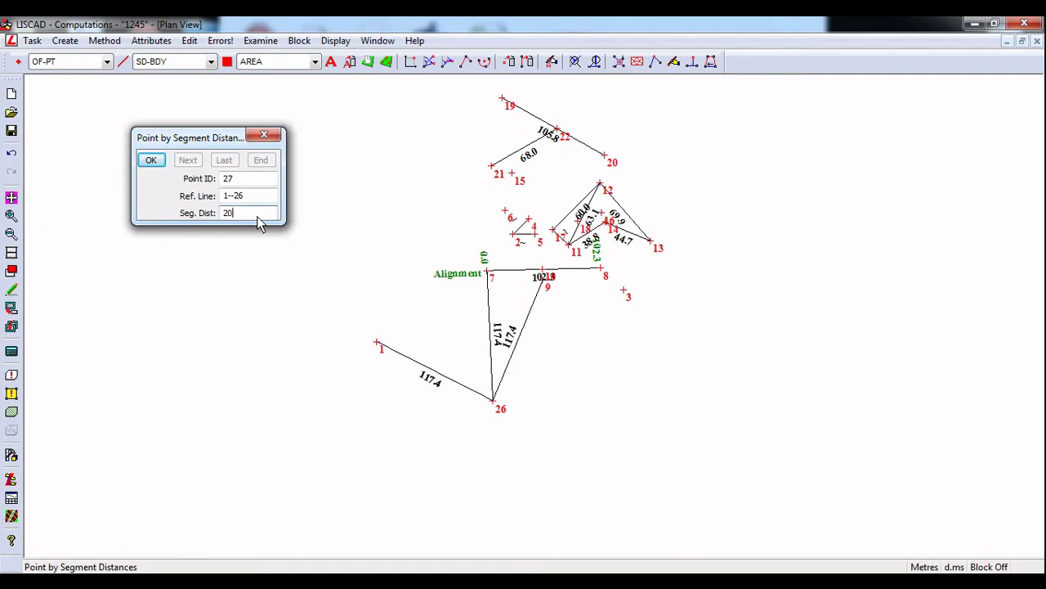
pyautogui.click(151, 160)
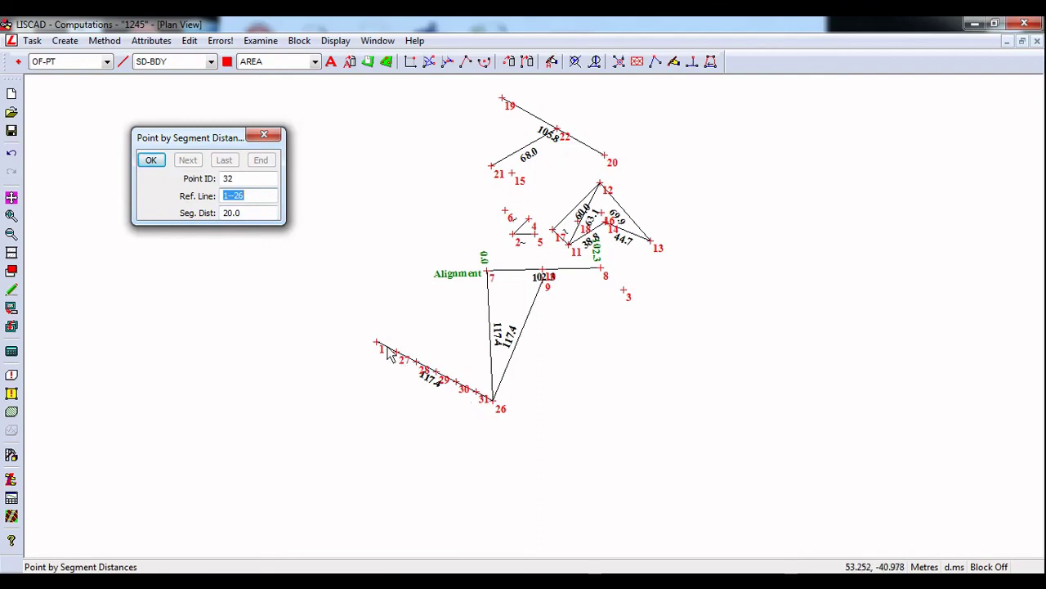
pyautogui.click(264, 134)
# Bring up the list of computation methods.
pyautogui.click(105, 41)
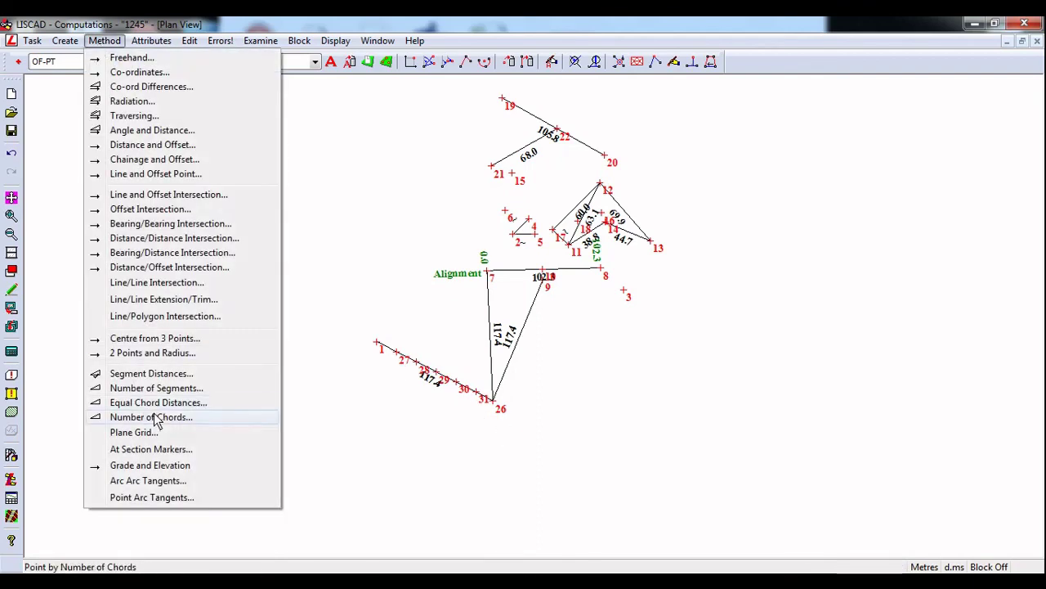